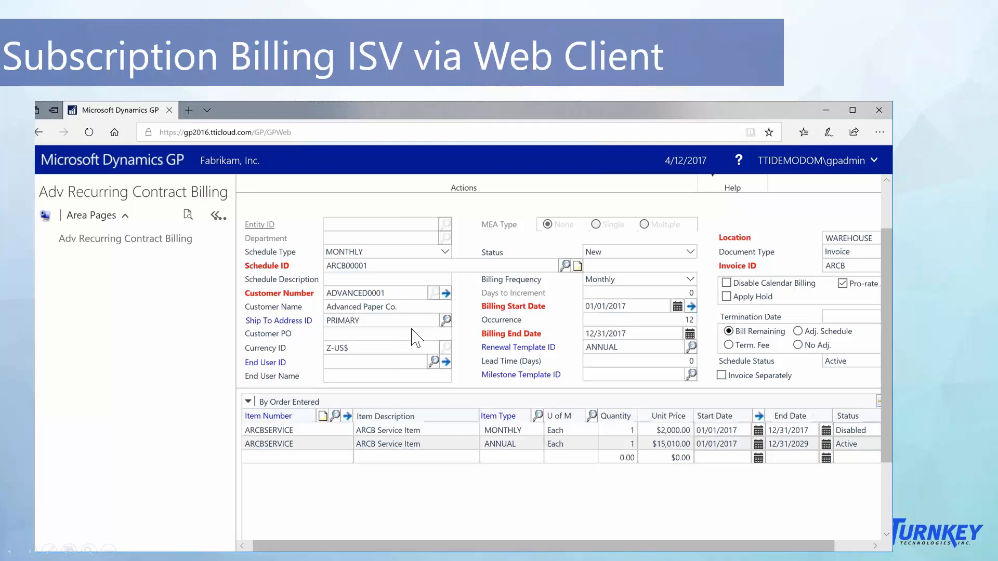
Leave the slide presentation for the remote desktop session and unlock it with the account password.
click(320, 317)
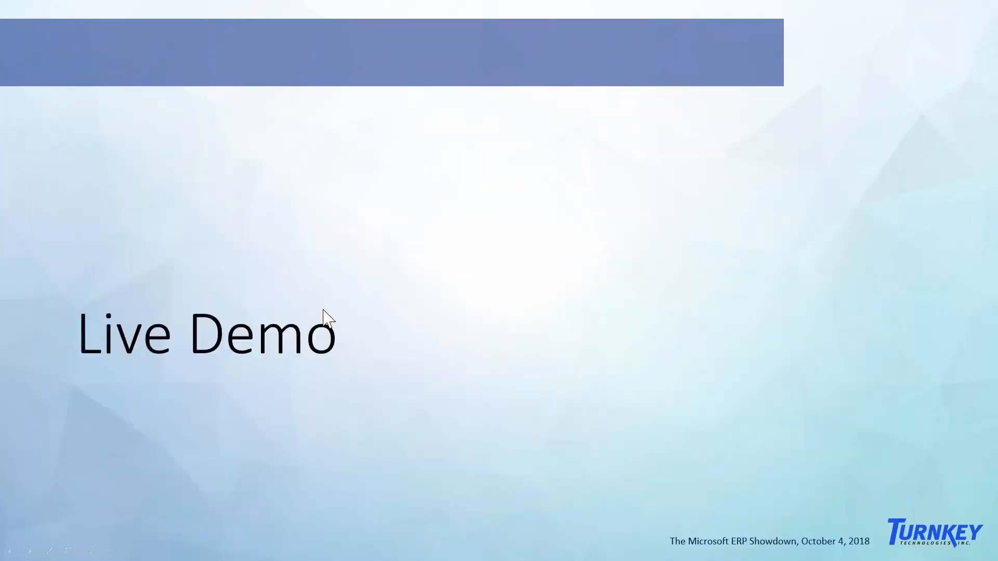
key(alt+Tab)
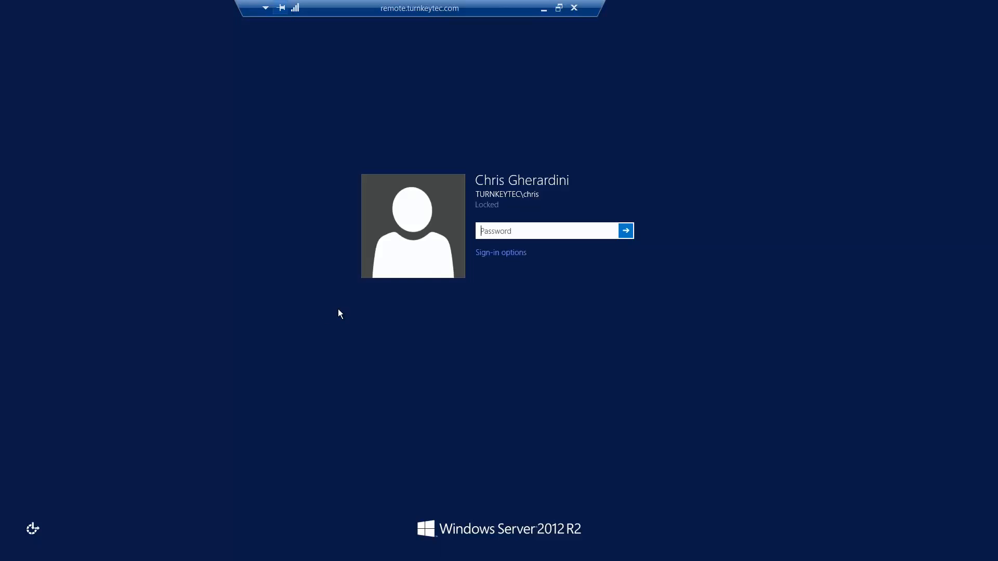
text(•••••••••••••)
key(Return)
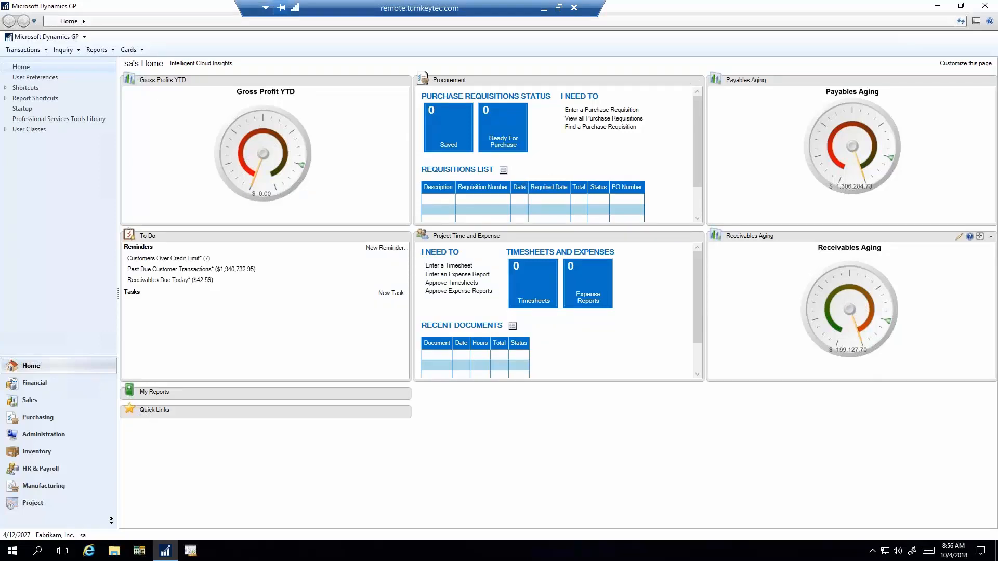
Switch to the Dynamics GP web client in the browser and reposition its window to view the home page.
key(alt+Tab)
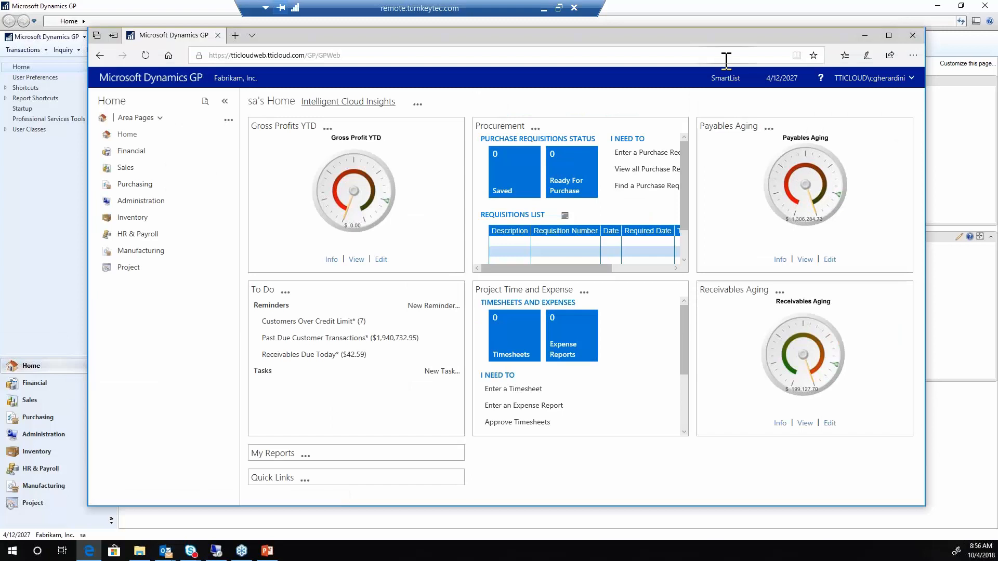
drag(711, 40, 695, 42)
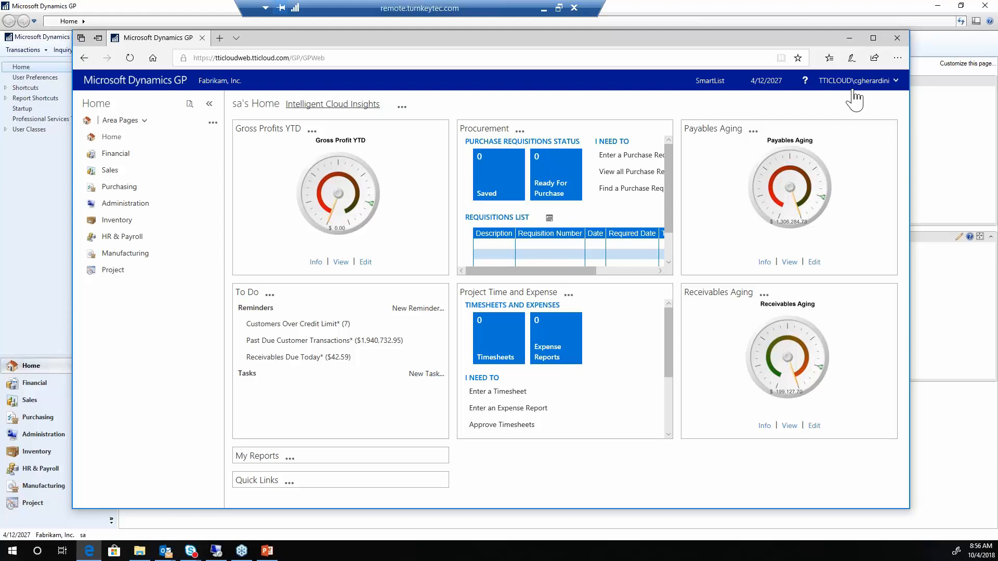
mouse_move(704, 41)
mouse_down()
mouse_move(723, 44)
mouse_move(716, 49)
mouse_up()
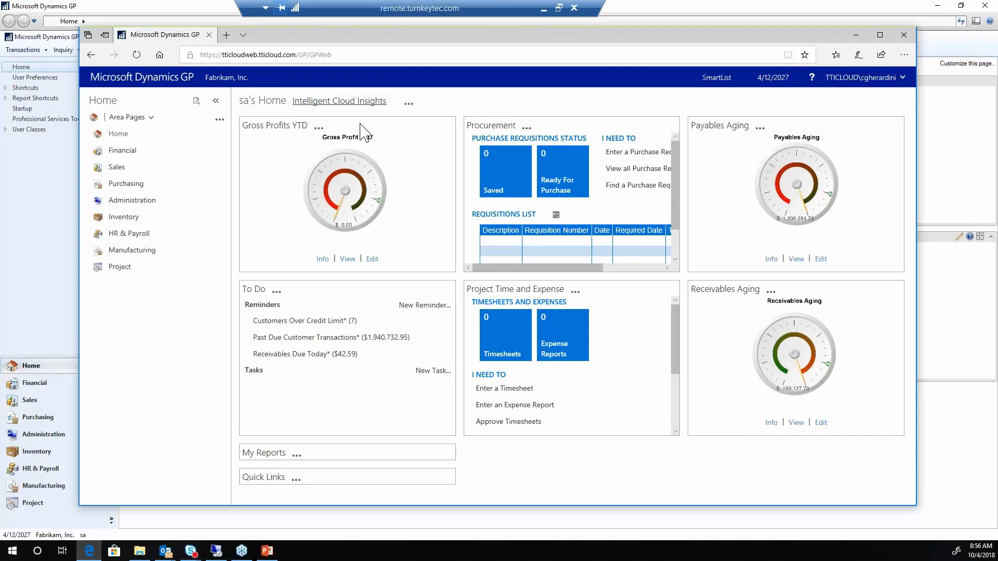
Return to the Dynamics GP desktop client and dismiss its message dialog.
click(744, 10)
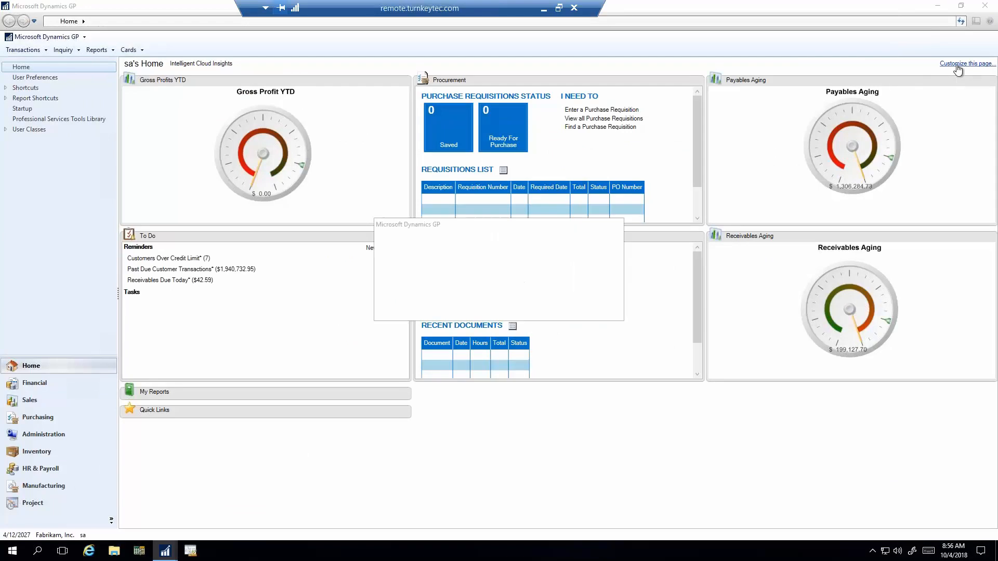
click(497, 306)
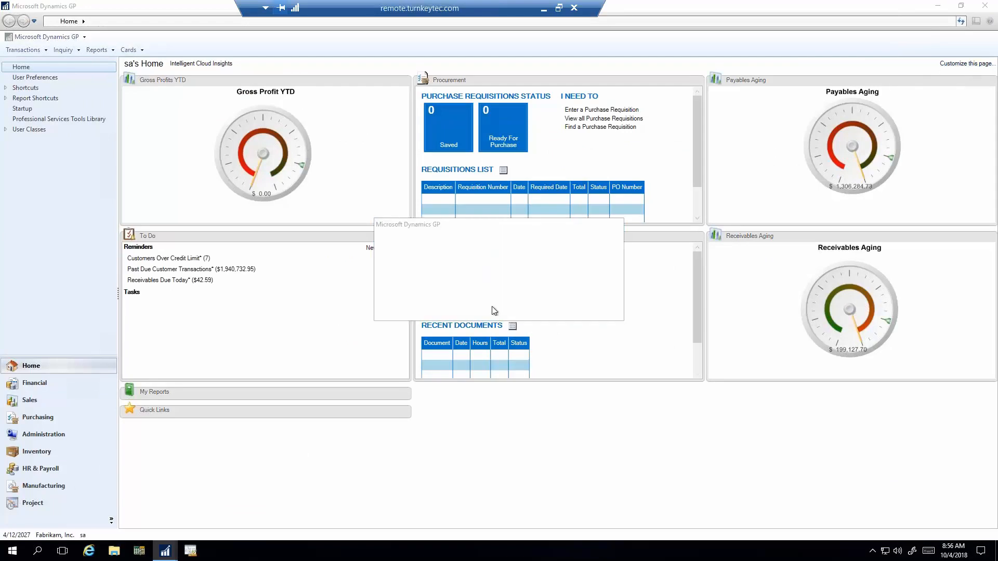
click(495, 309)
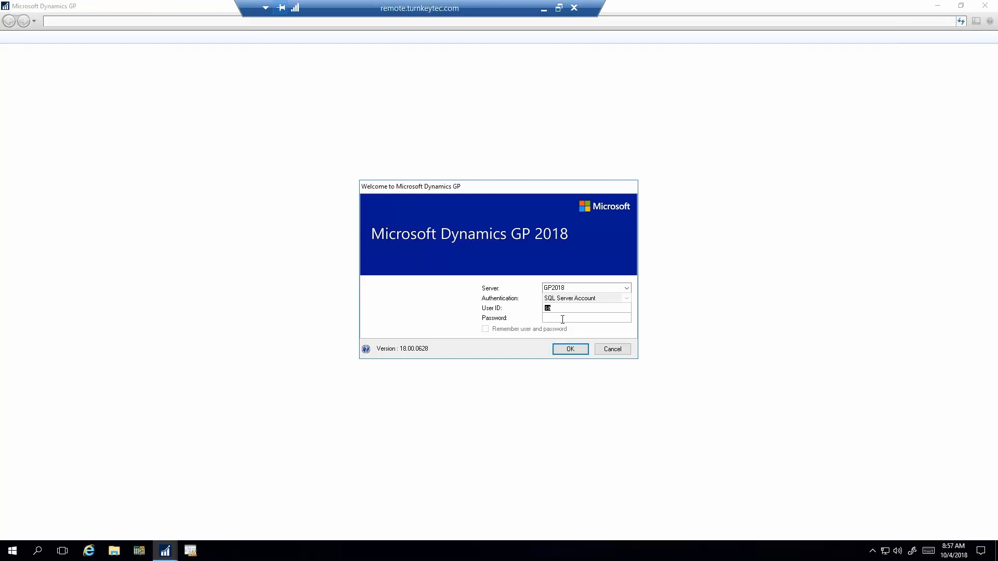
Log in to Dynamics GP 2018 with the account password and acknowledge the sample company notice.
click(563, 320)
text(p•••••••)
key(Return)
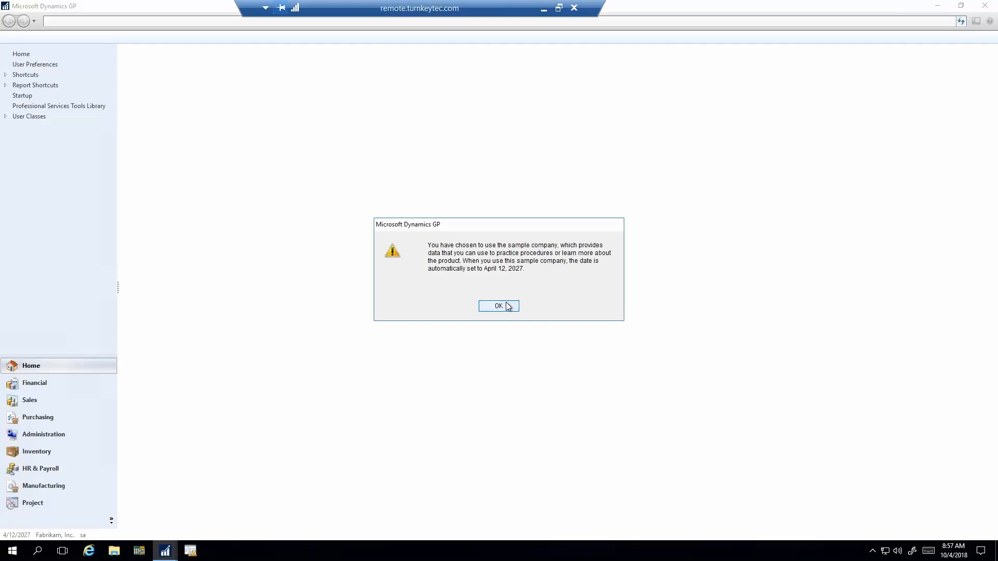
click(505, 305)
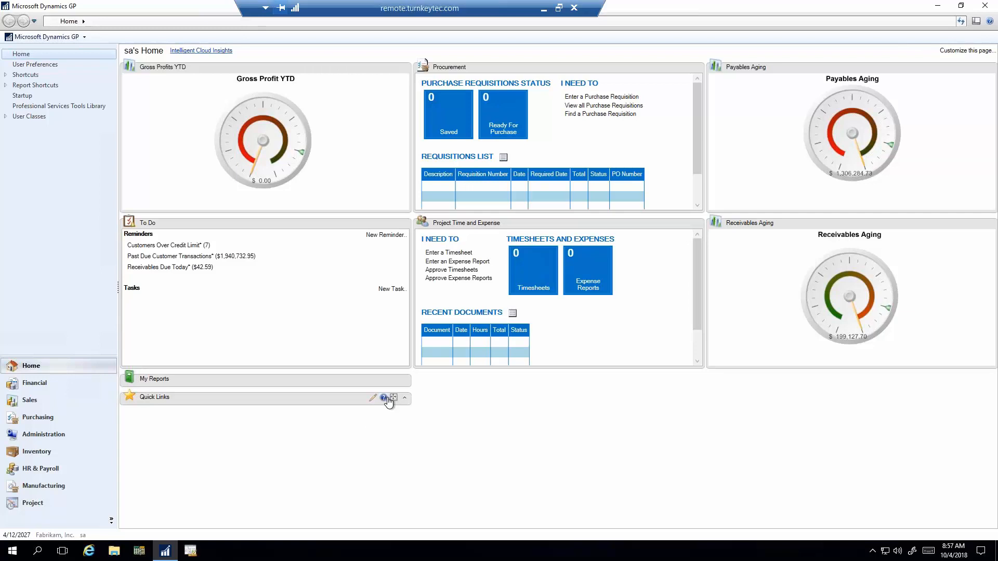
Open the Administration page and enlarge its Setup section to show the system and company options.
click(62, 435)
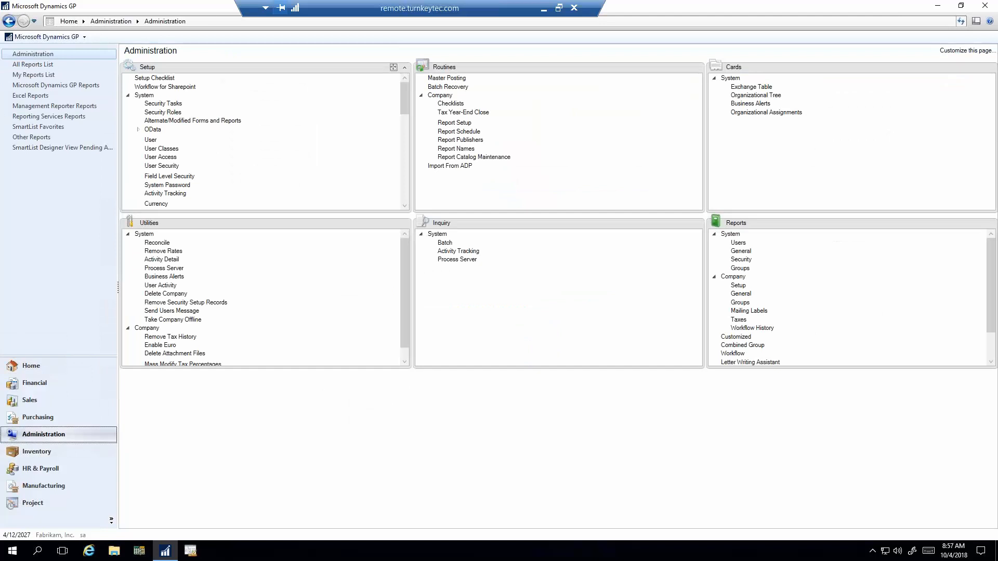
click(394, 67)
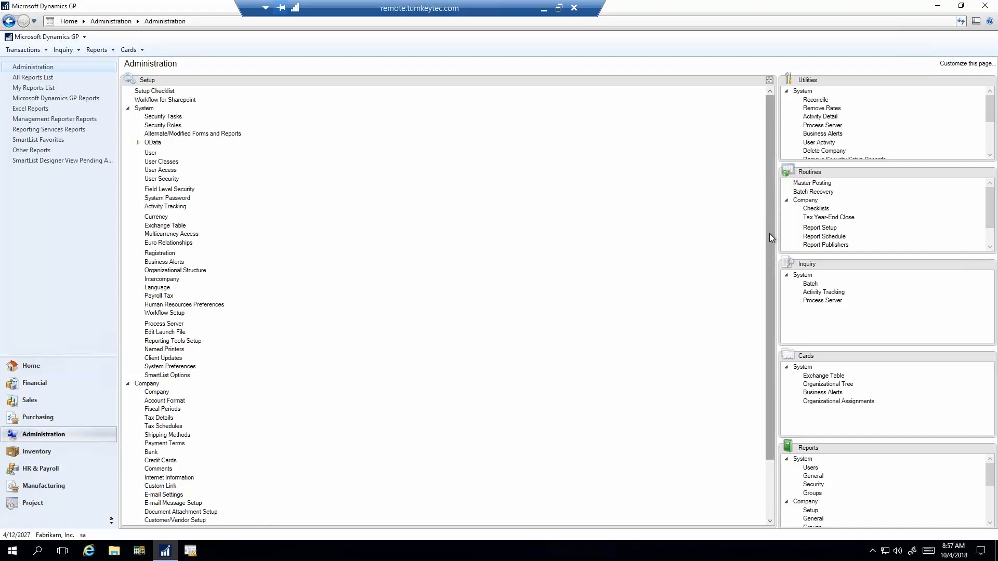
drag(770, 233, 763, 260)
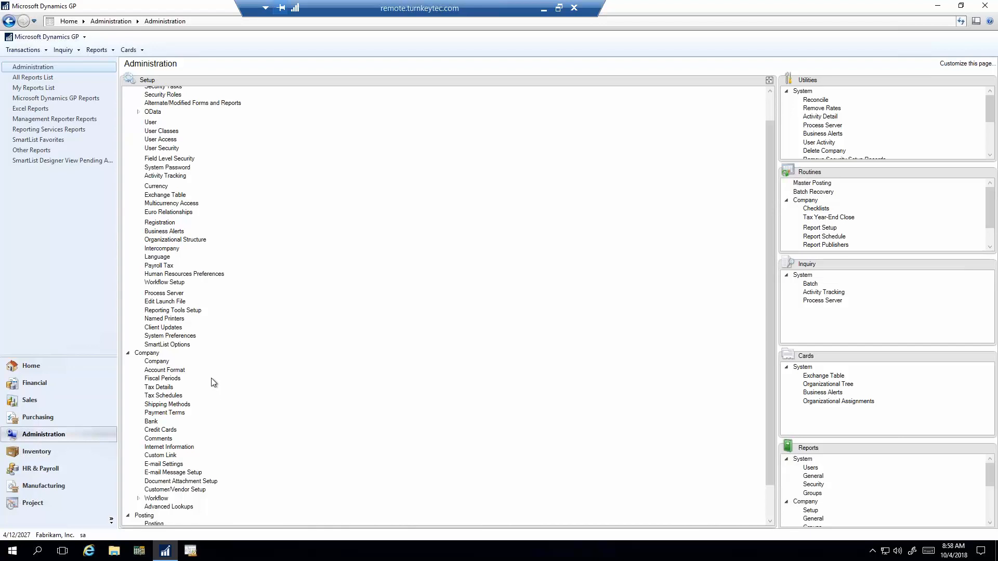
Open User Security Setup and display the roles for user sa in the company Fabrikam, Inc.
click(165, 149)
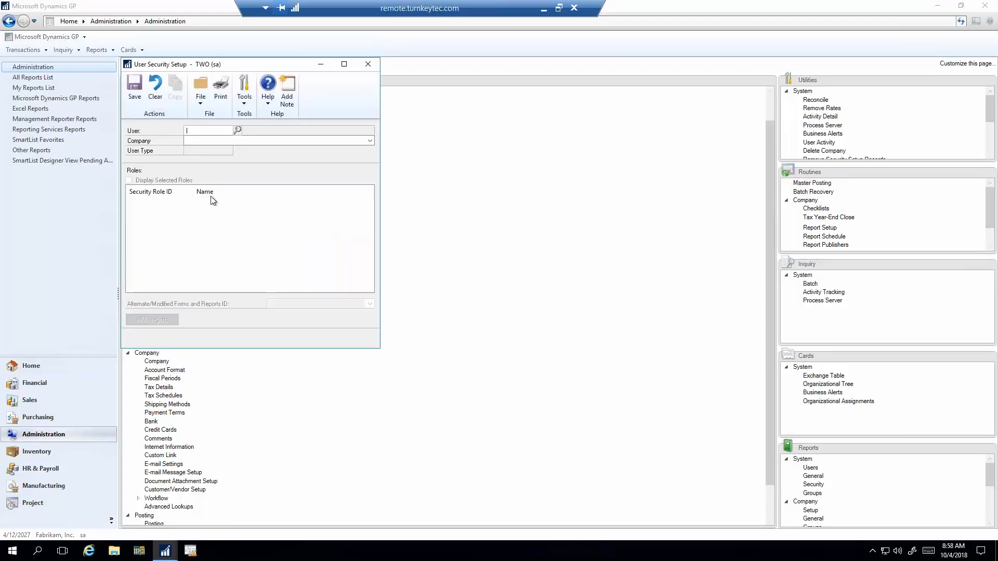
text(sa)
key(Tab)
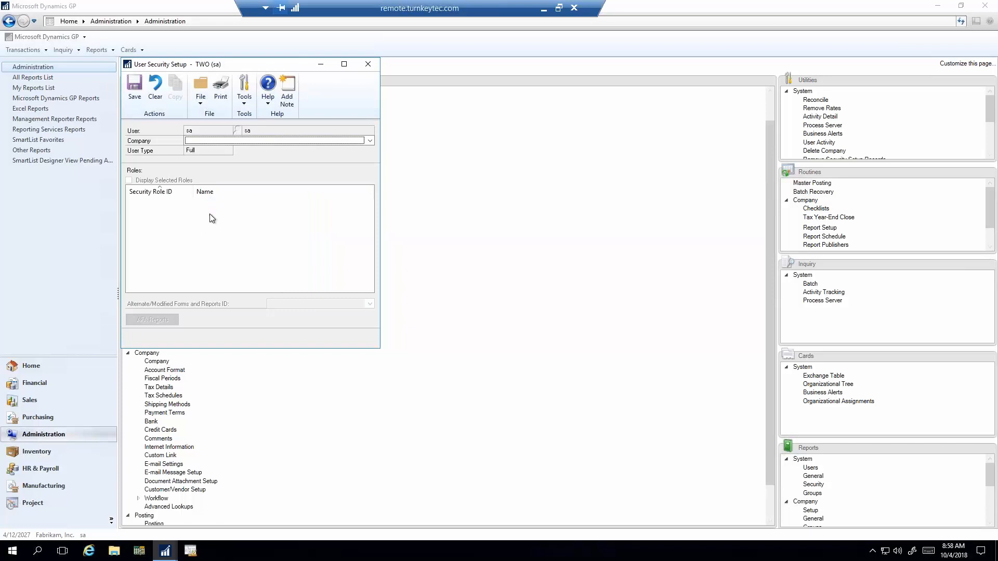
click(217, 140)
click(220, 152)
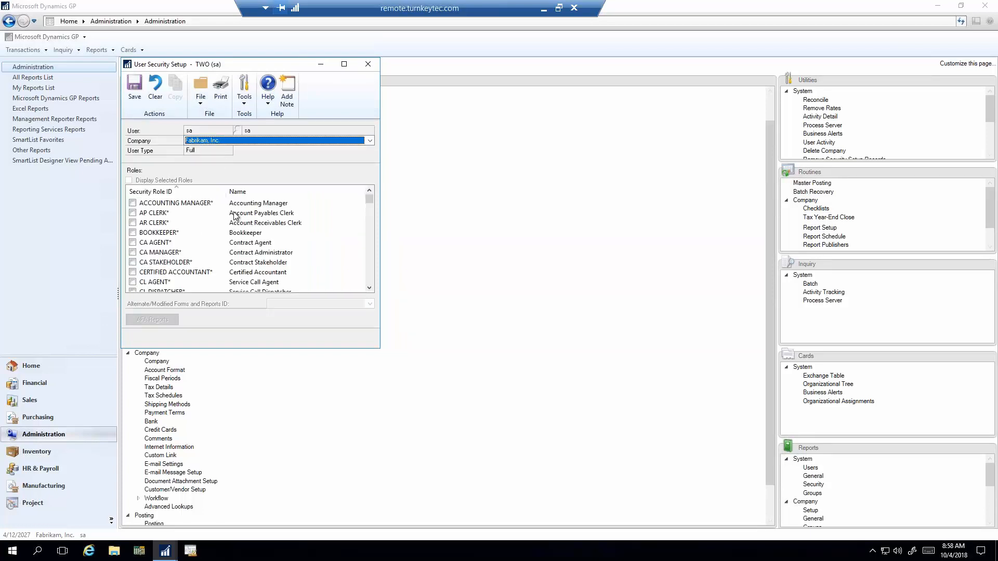
Look through the list of predefined security roles, then close User Security Setup.
click(369, 288)
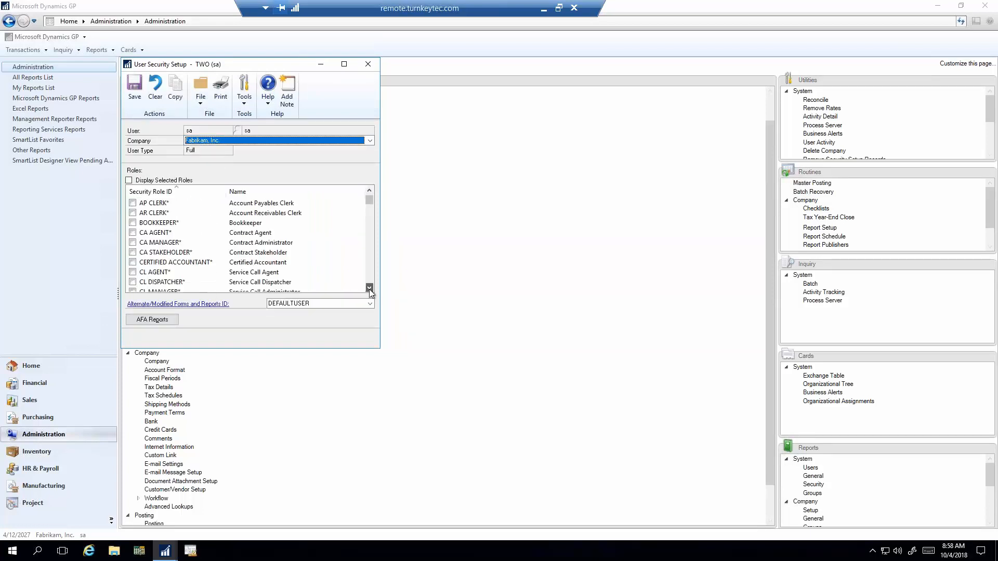
click(369, 288)
click(369, 288)
drag(369, 288, 369, 287)
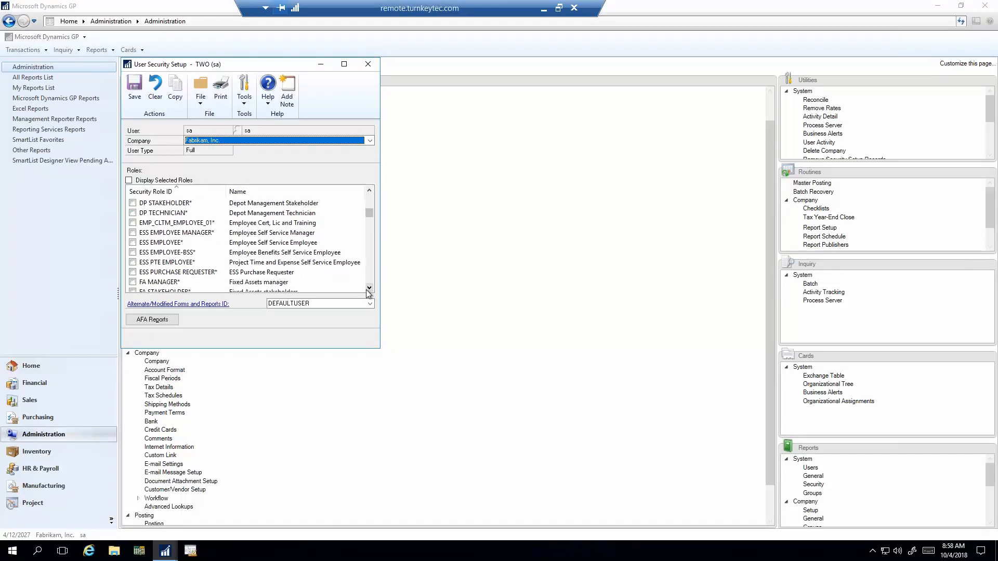
click(367, 64)
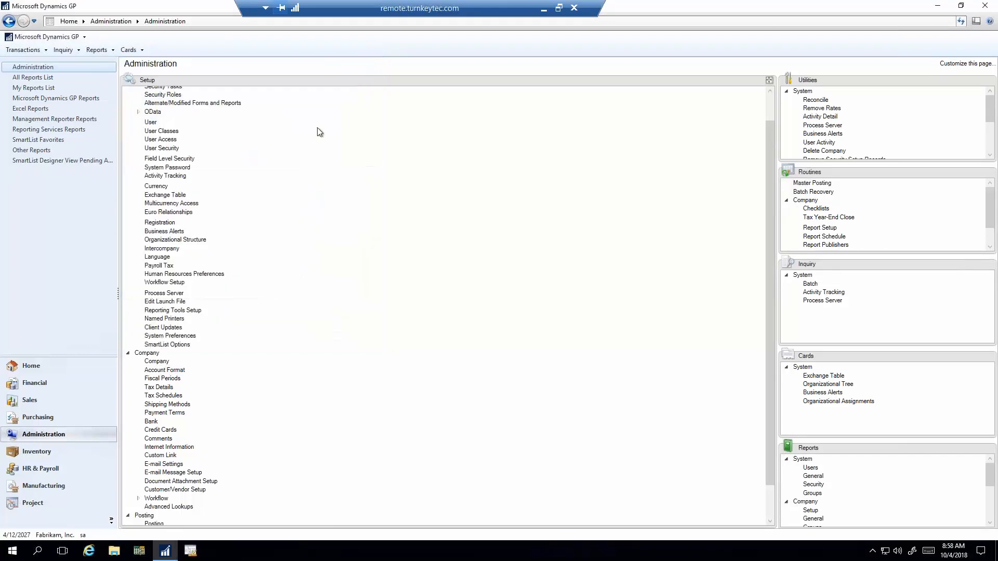
Open the Setup Checklist from the Administration setup list.
drag(767, 131, 774, 89)
click(165, 92)
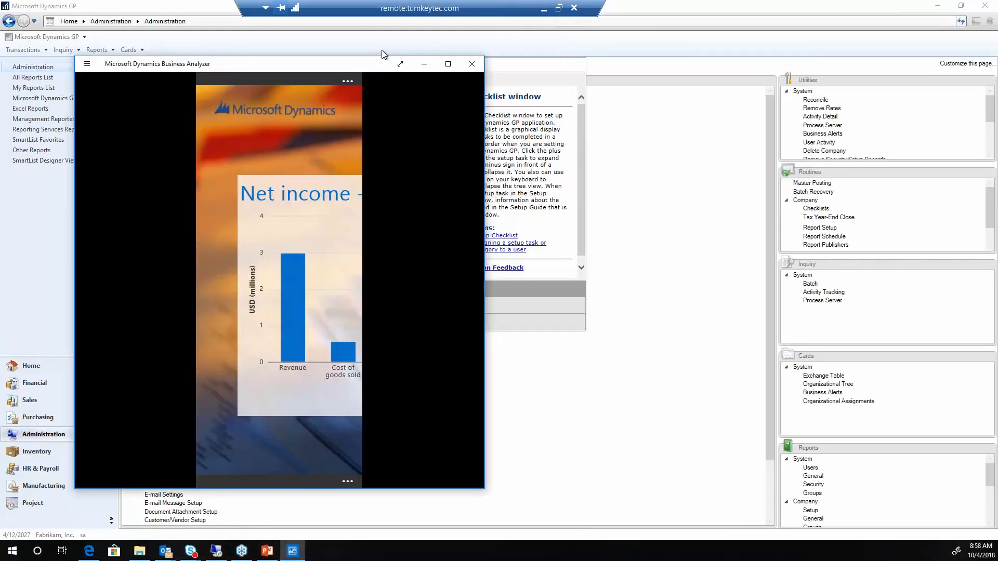
Maximize Business Analyzer, drill into the daily Gross profit chart for Auto, and return to the dashboard.
click(450, 64)
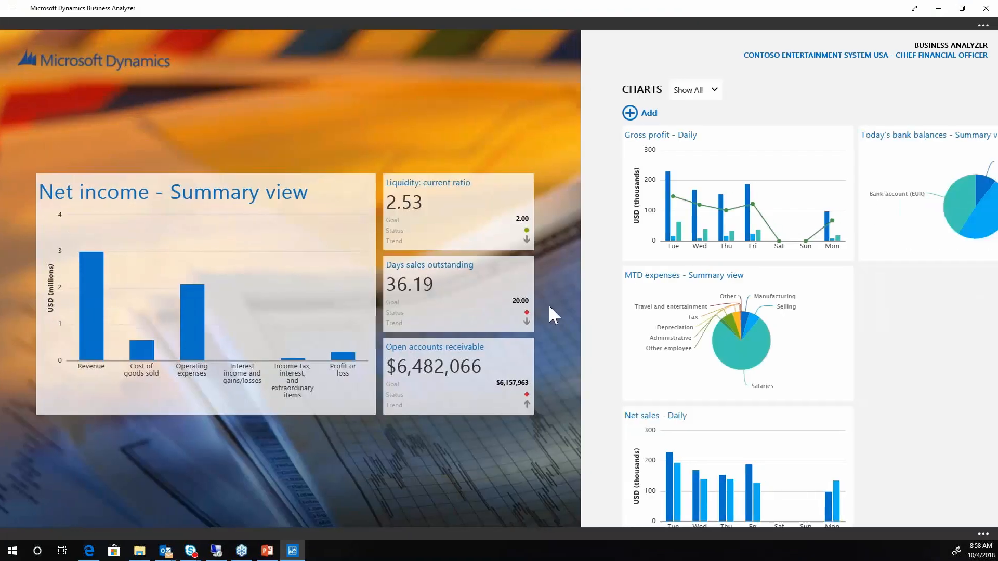
scroll(548, 306, right, 3)
click(559, 217)
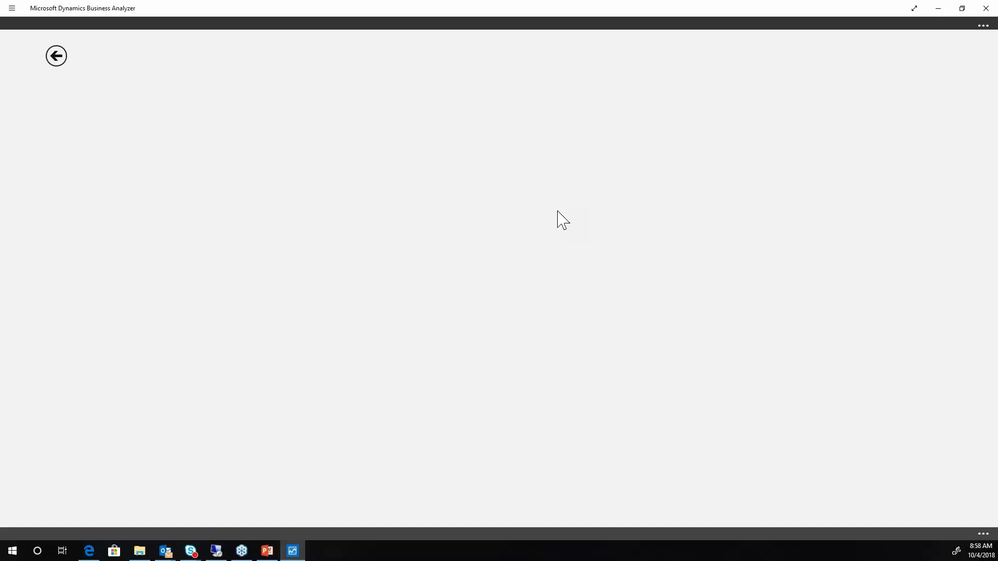
click(56, 146)
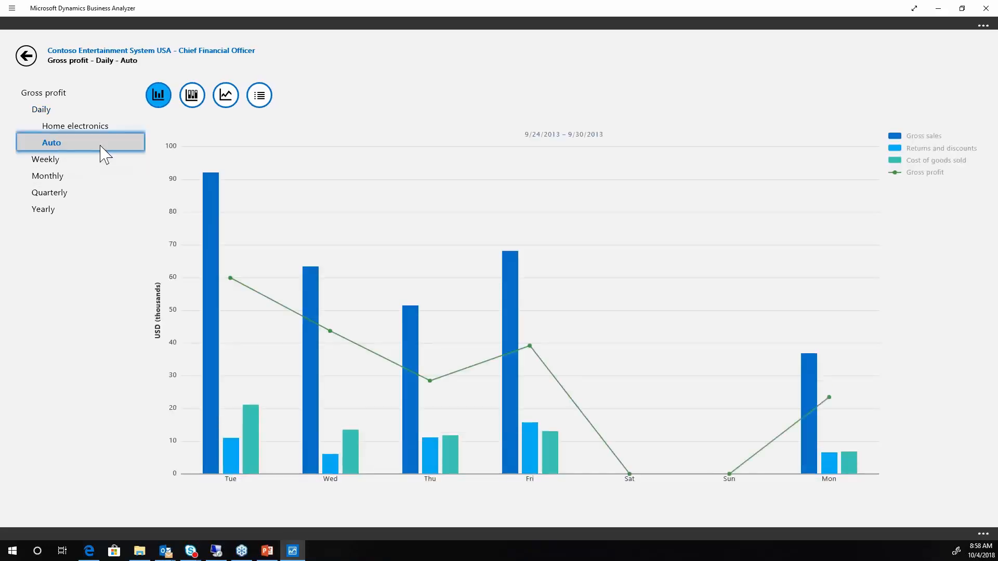
click(25, 56)
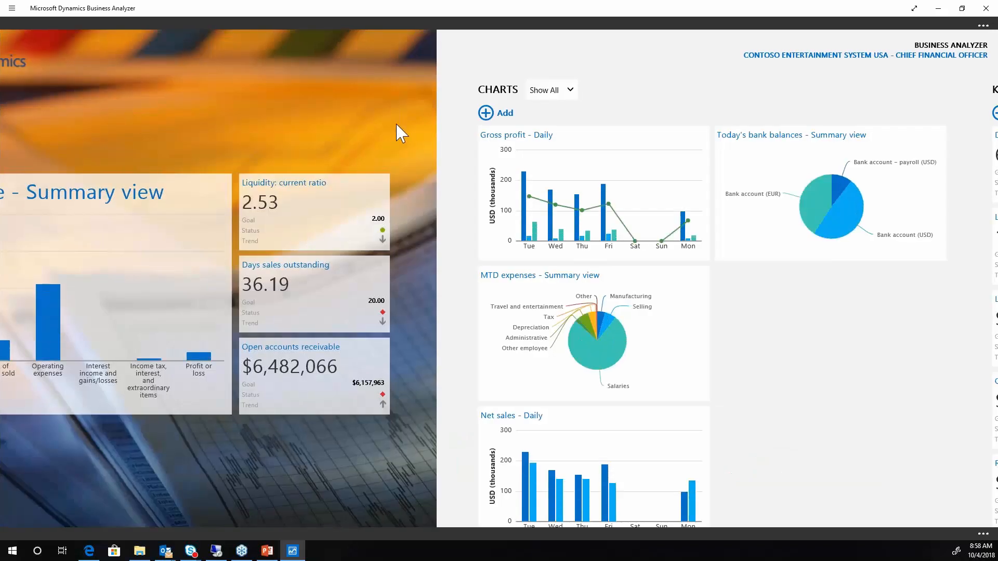
View the Departmental Income Statement report from the dashboard's reports and return to the dashboard.
click(982, 26)
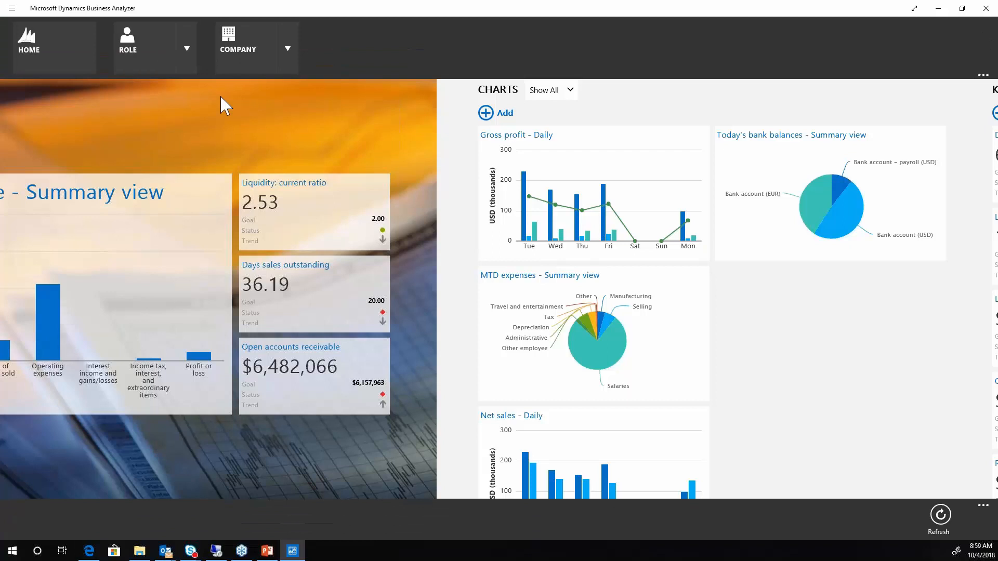
click(241, 108)
scroll(240, 108, down, 5)
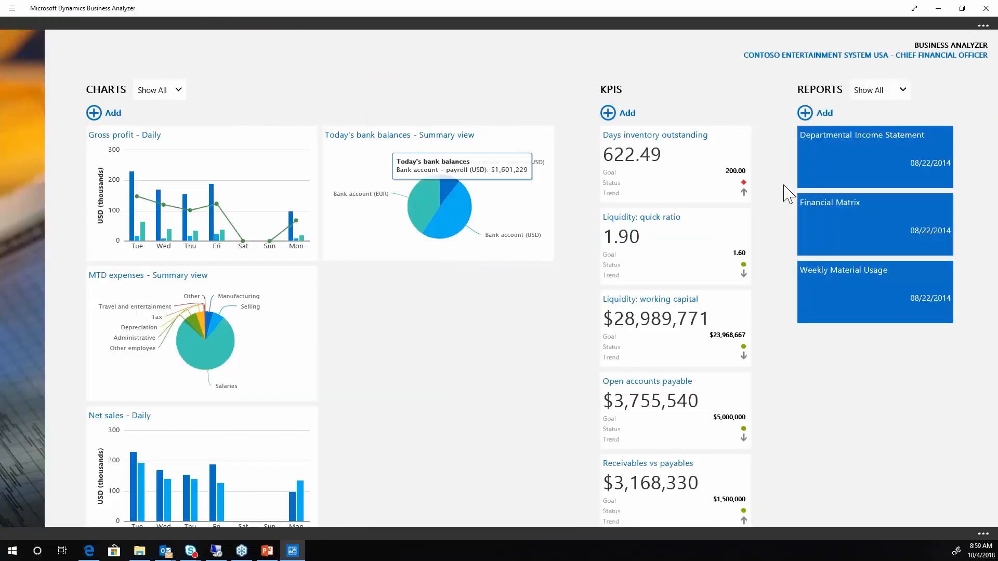
click(864, 156)
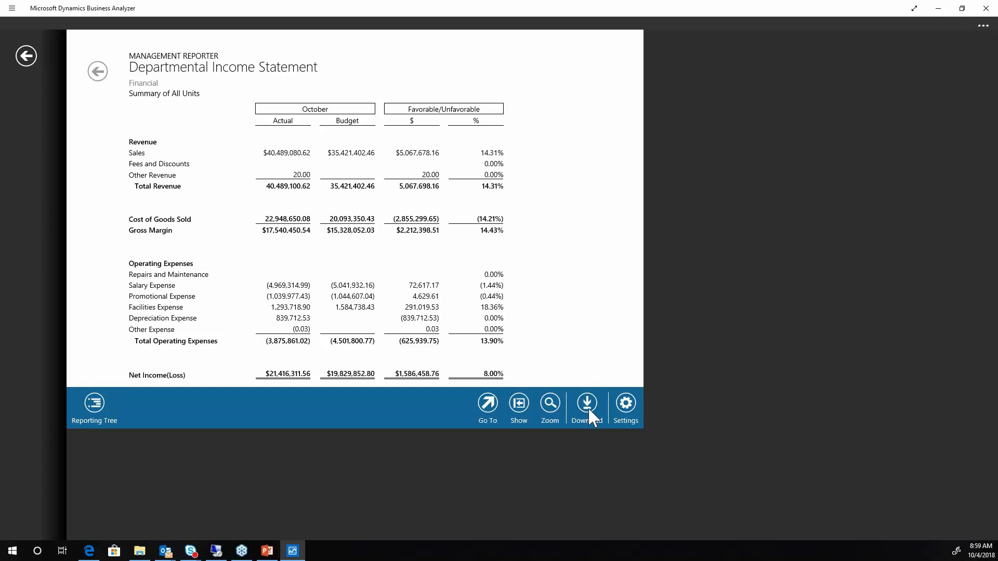
click(26, 56)
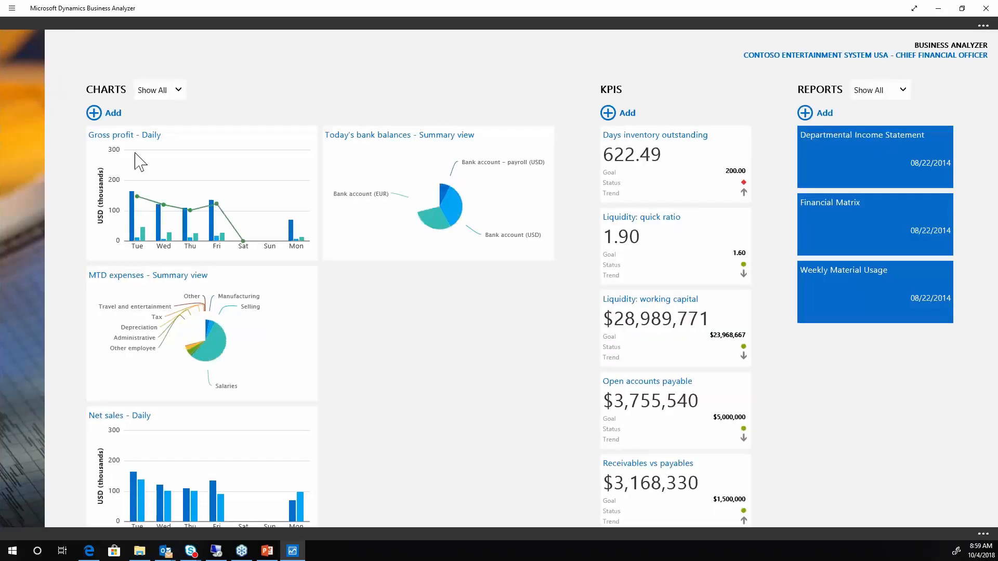
Switch the dashboard role to Sales Manager and look over its charts and KPIs.
click(982, 25)
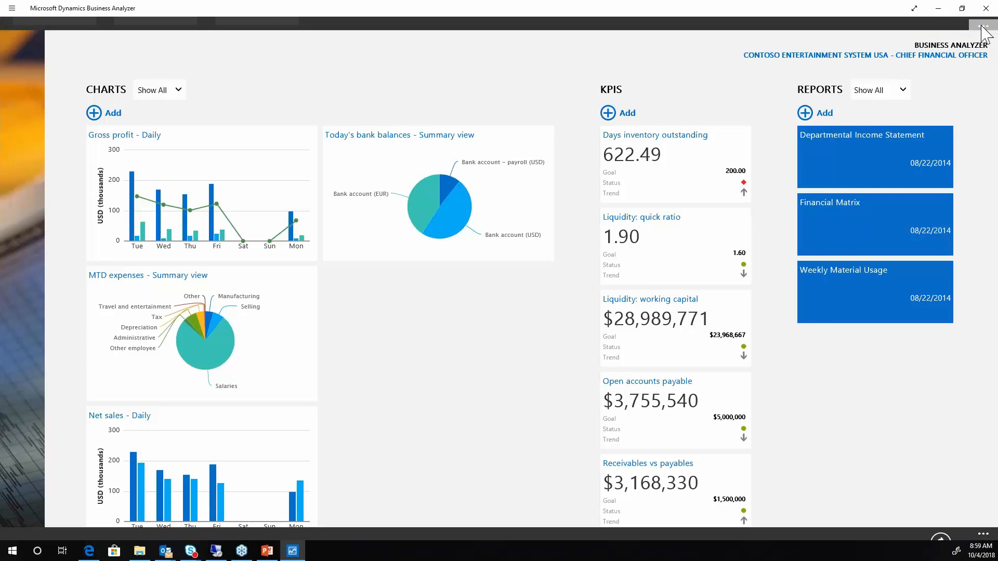
click(182, 60)
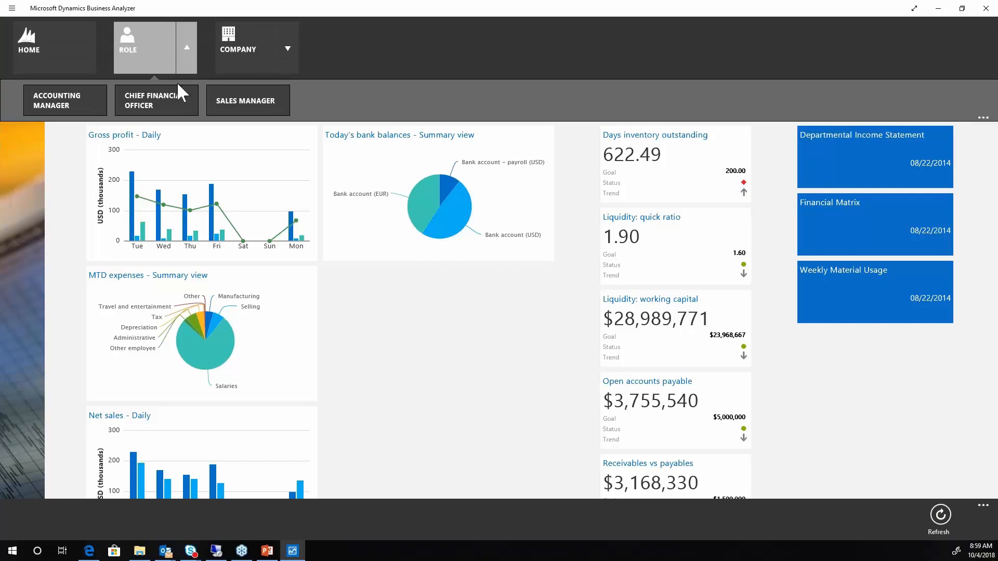
click(228, 104)
scroll(447, 290, right, 3)
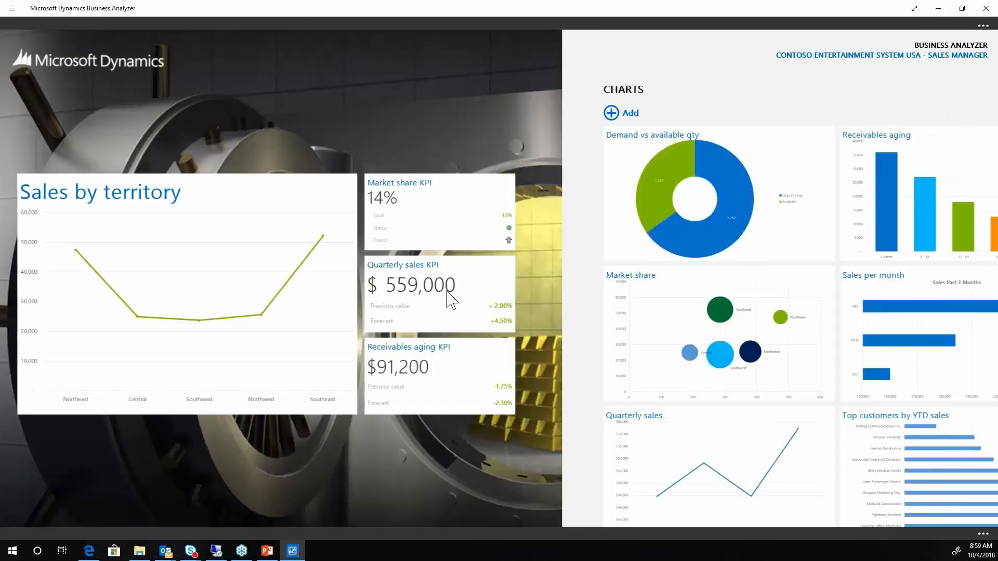
scroll(457, 288, right, 3)
scroll(458, 288, left, 3)
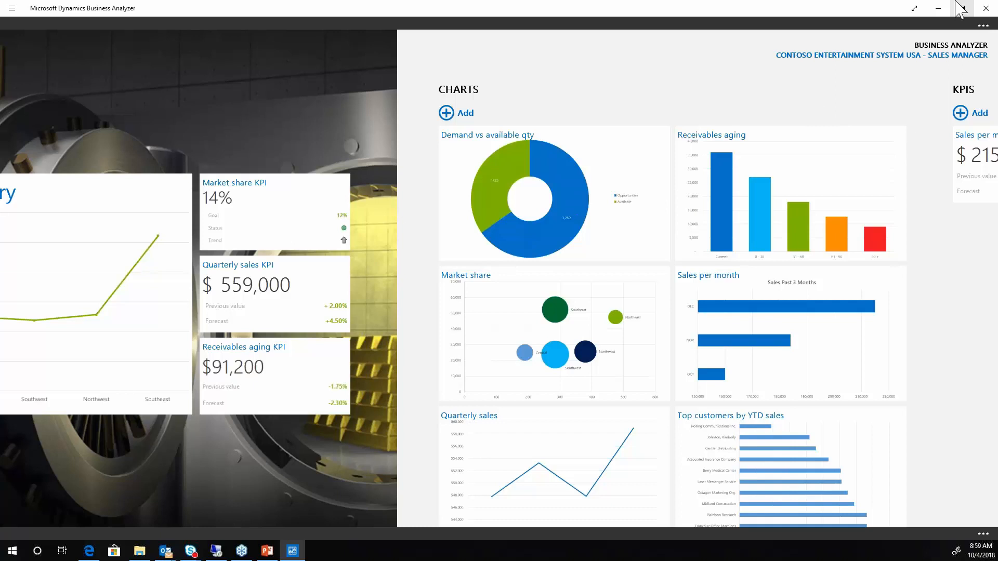
Minimize Business Analyzer to return to the Setup Checklist and expand the Financial setup tasks.
click(938, 8)
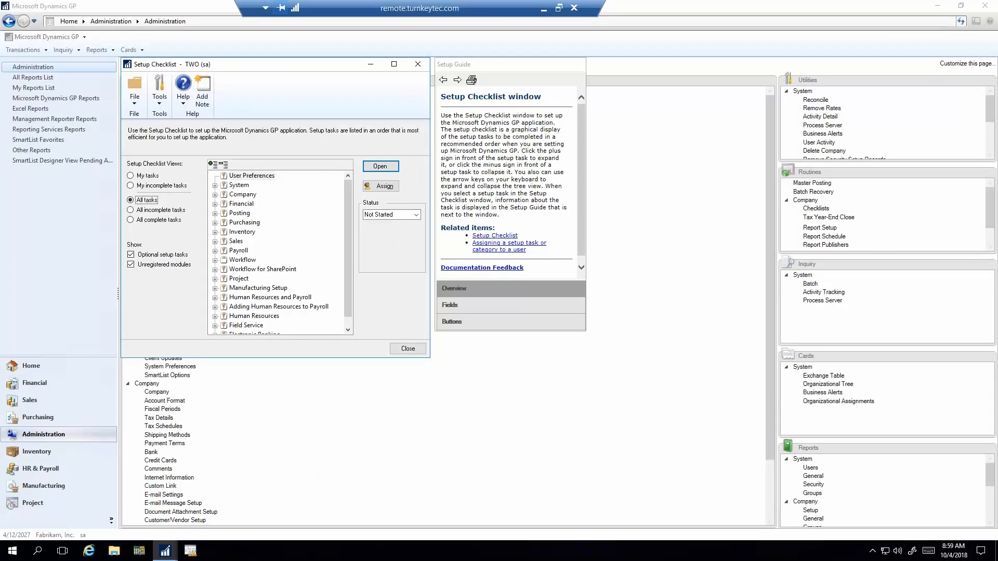
click(214, 204)
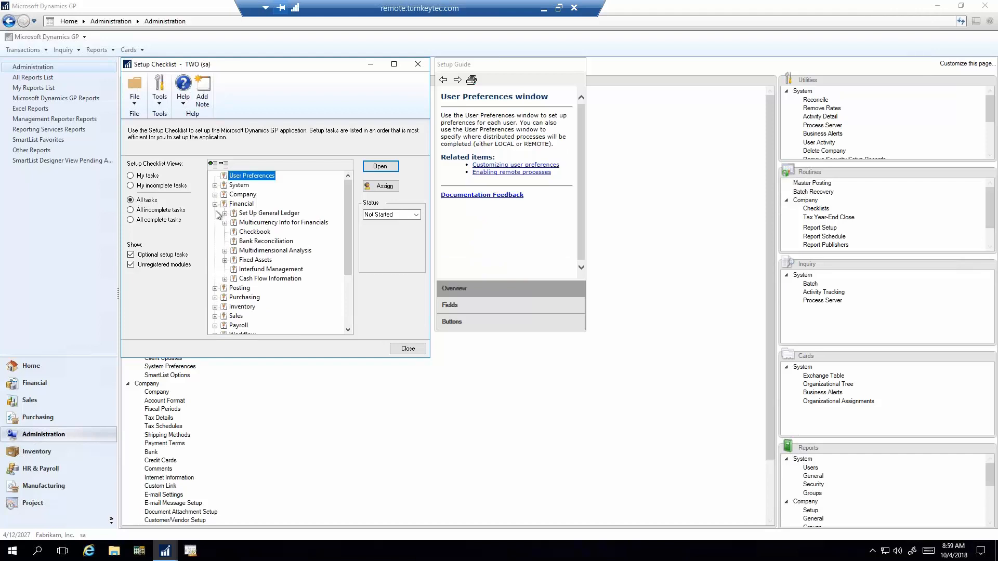
Review the General Ledger task under Set Up General Ledger, mark it Complete, and close the Setup Checklist.
click(225, 214)
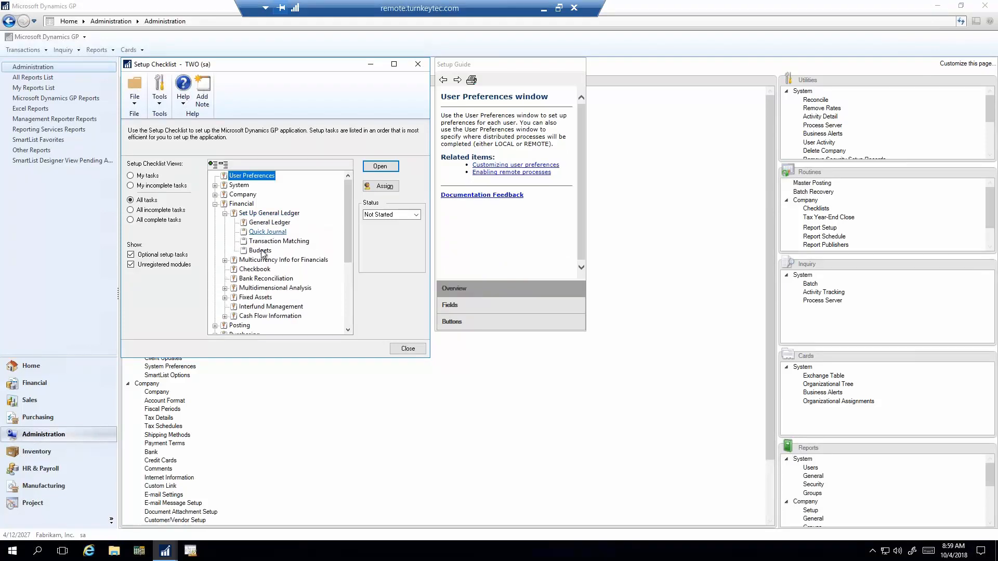
click(269, 223)
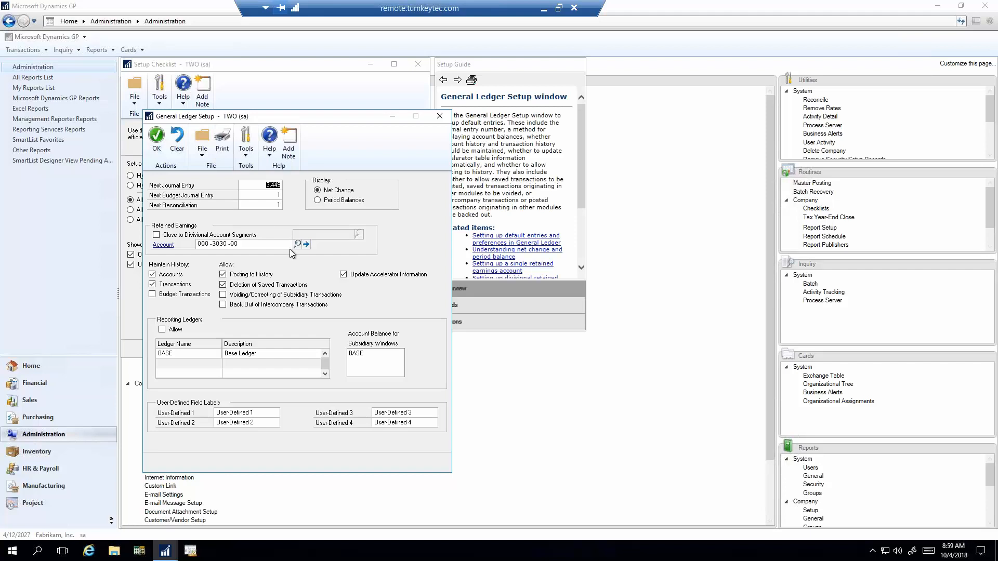
click(440, 117)
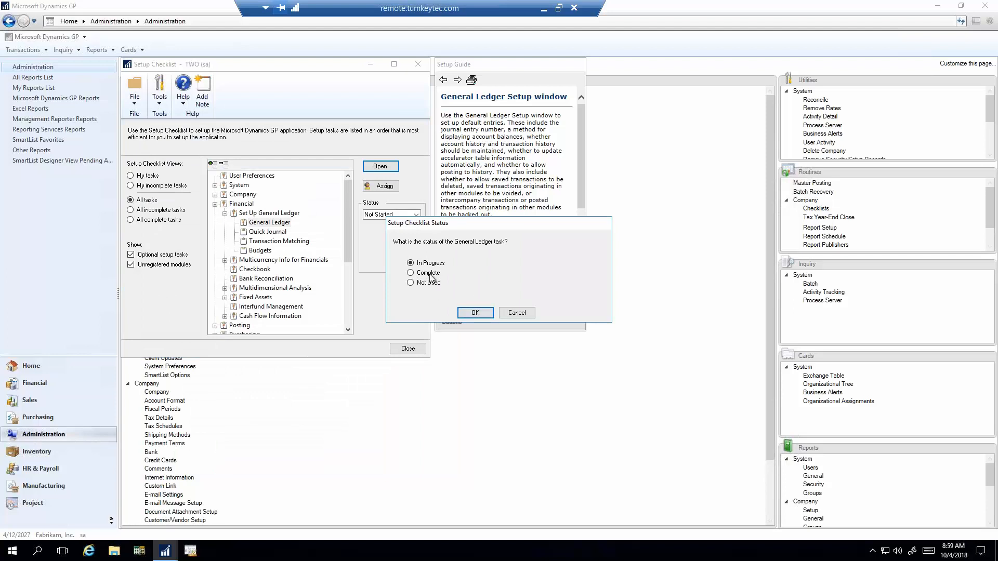
click(482, 315)
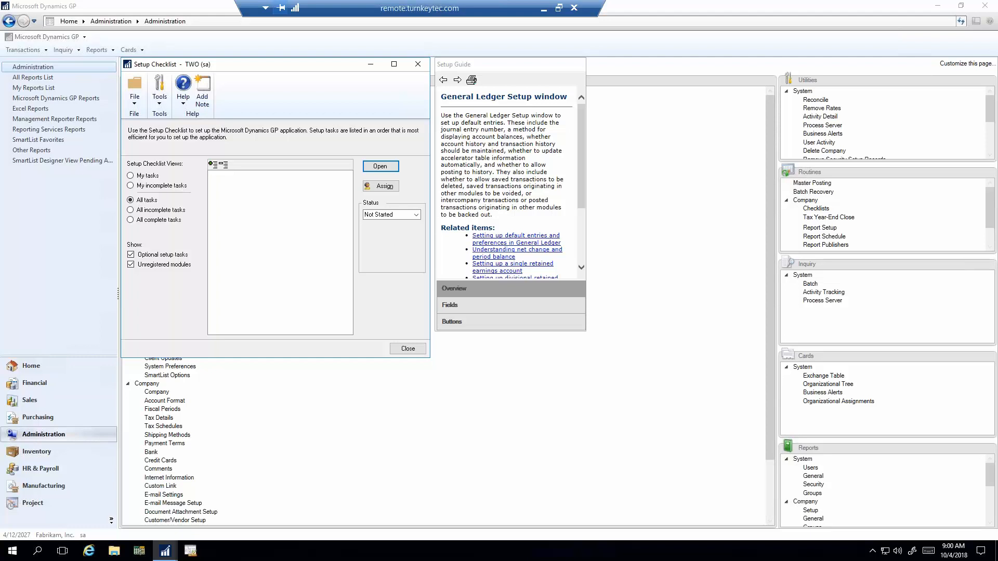
click(420, 66)
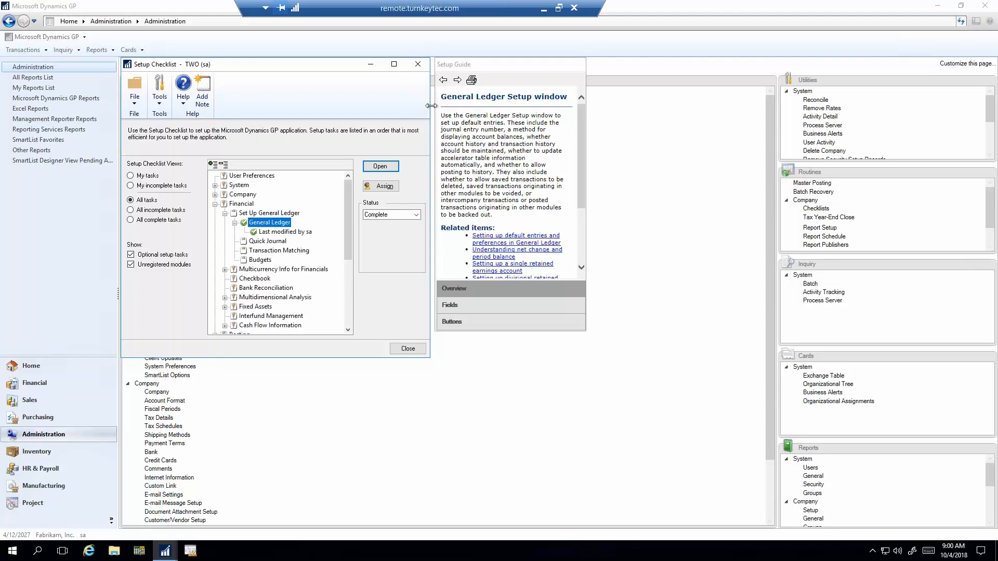
click(421, 64)
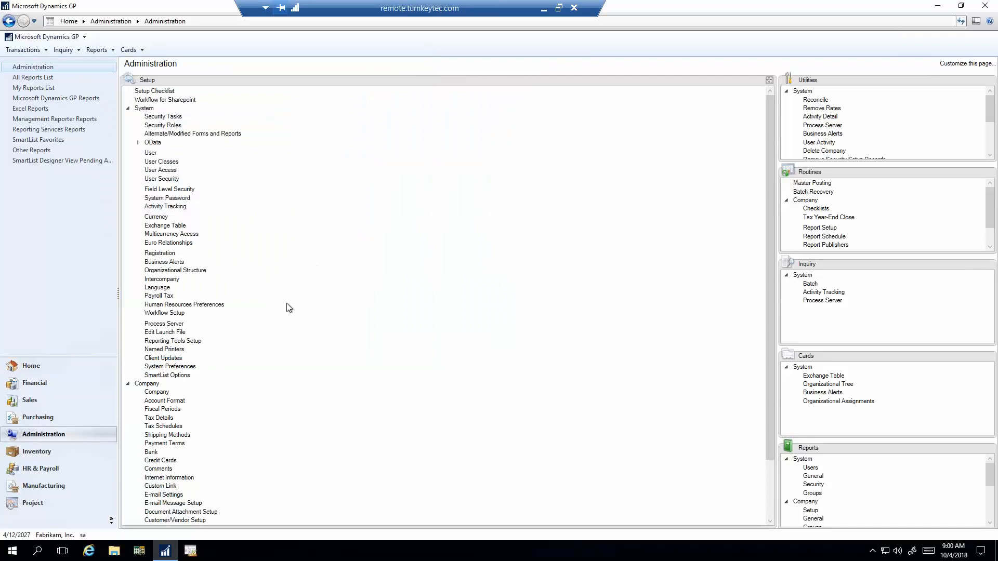
View the company's Account Format setup, close it, and restore the Administration page to its all-sections layout.
click(165, 401)
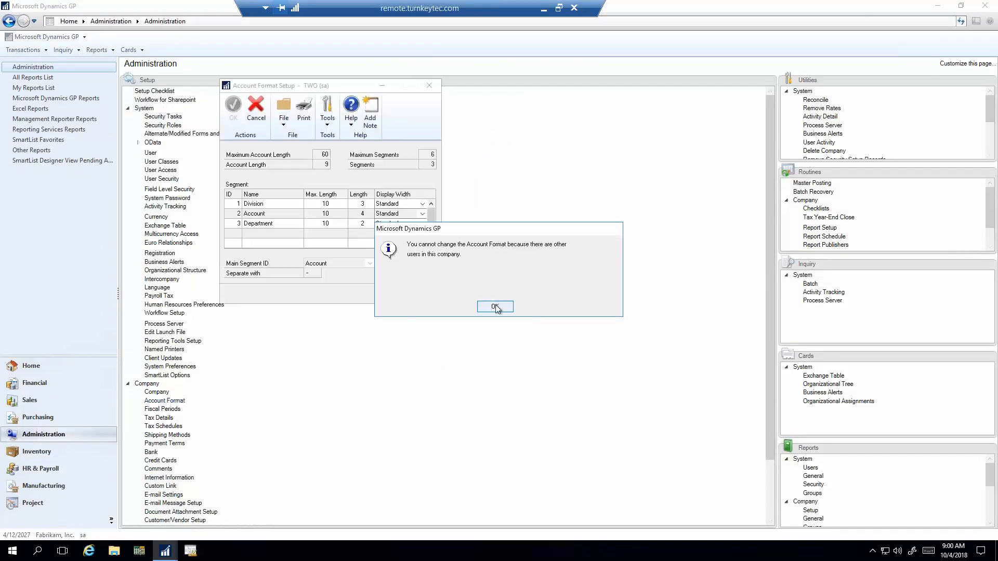
click(494, 307)
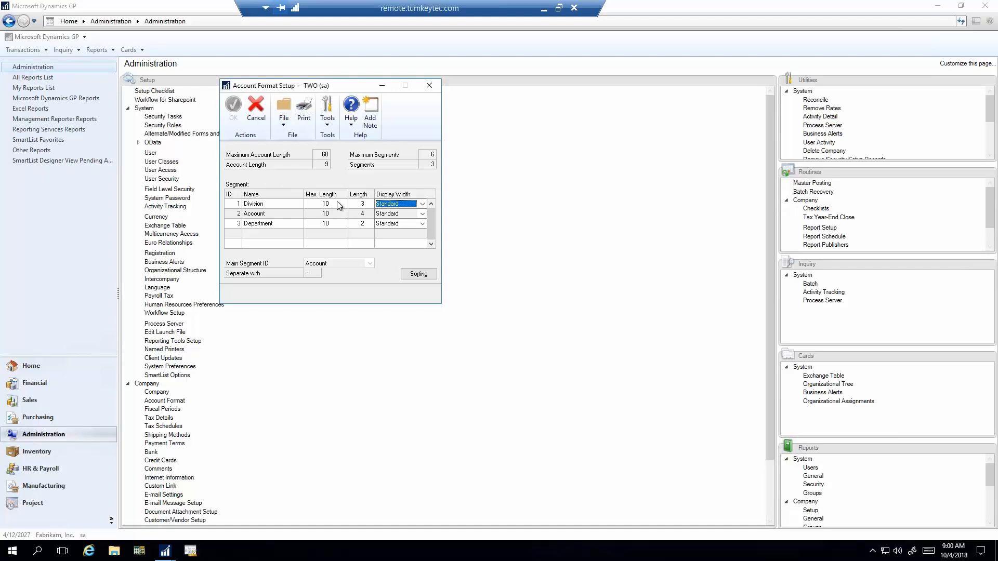
click(429, 85)
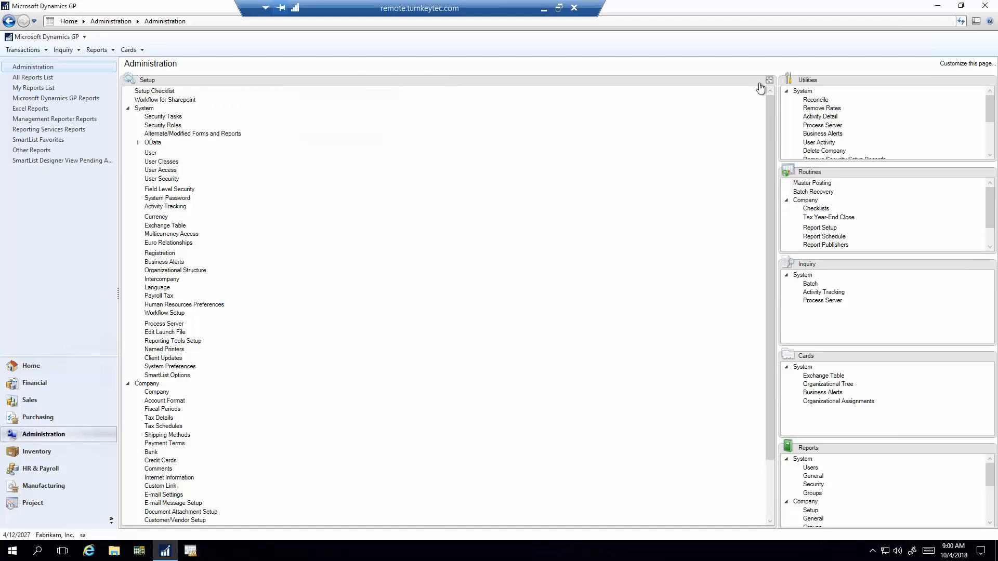
click(768, 81)
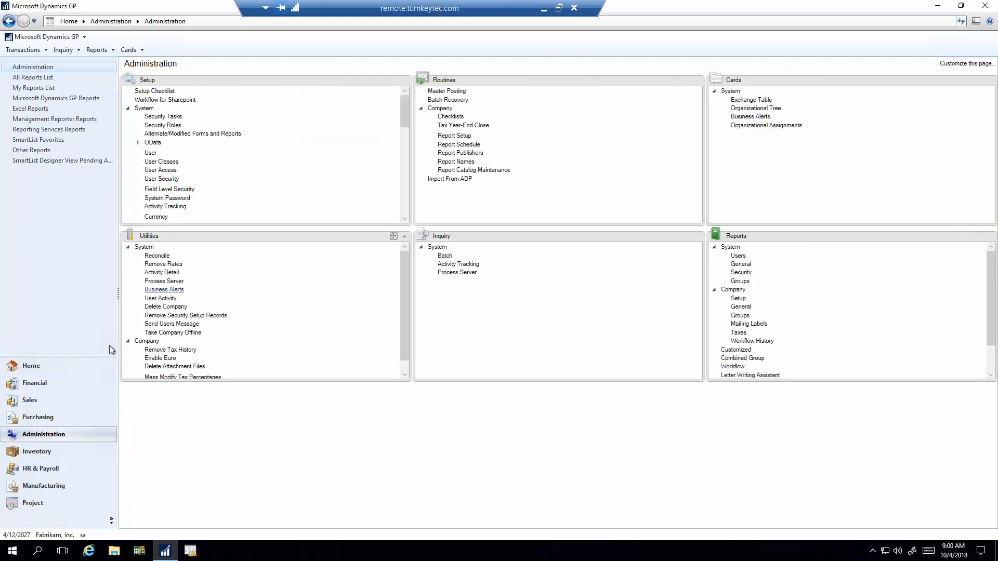
Open the Receivables Due Today reminder from the home page and switch its SmartList to Past Due Customer Transactions.
click(62, 365)
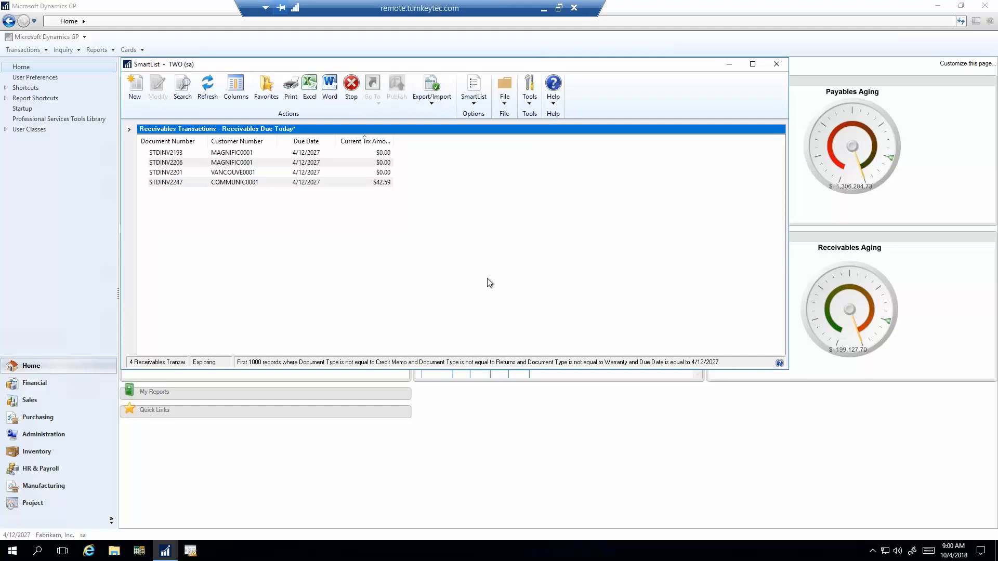
click(129, 128)
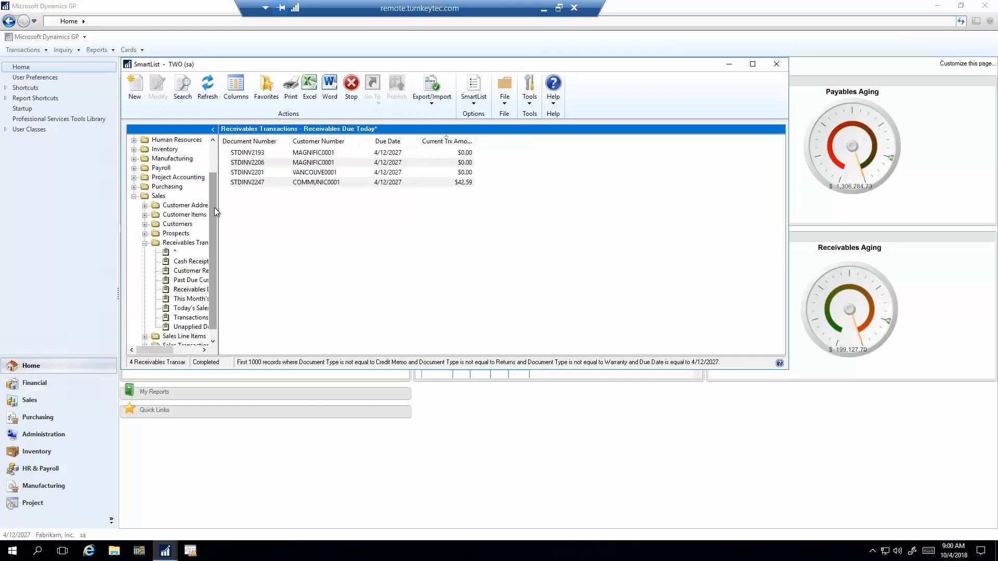
drag(214, 207, 213, 168)
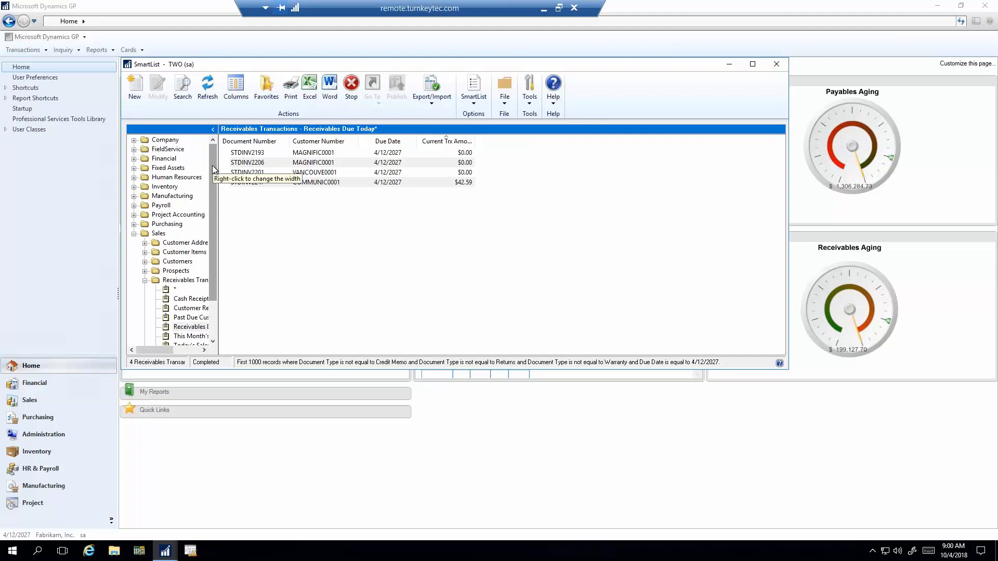
scroll(213, 172, down, 1)
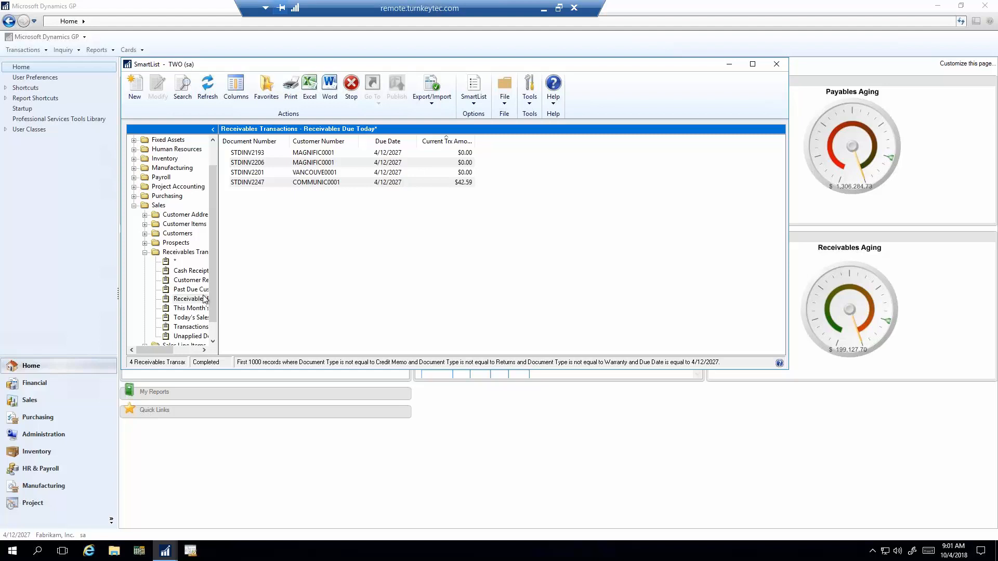
click(191, 290)
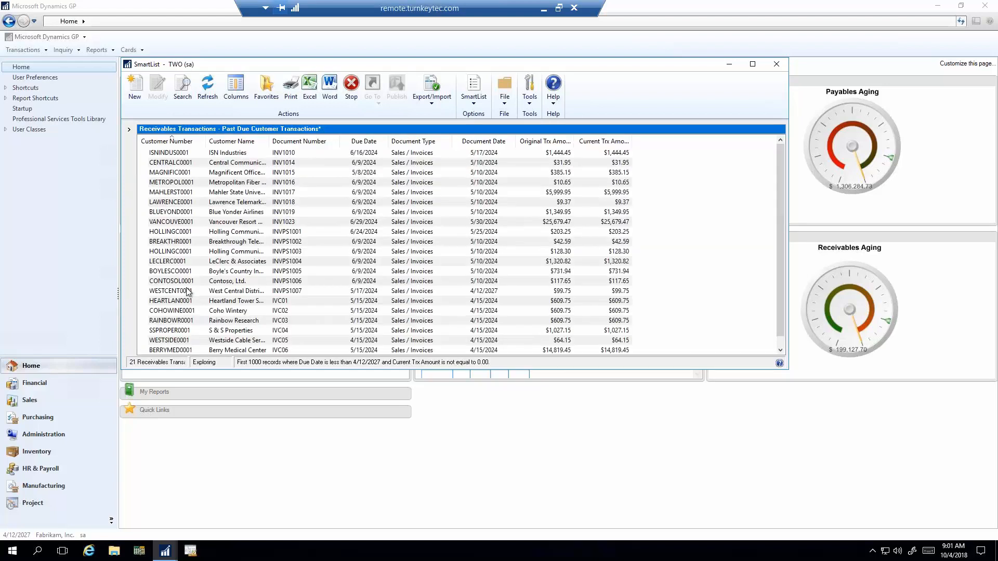
Reposition the SmartList window and display the Customers Over Credit Limit list.
drag(267, 57, 351, 177)
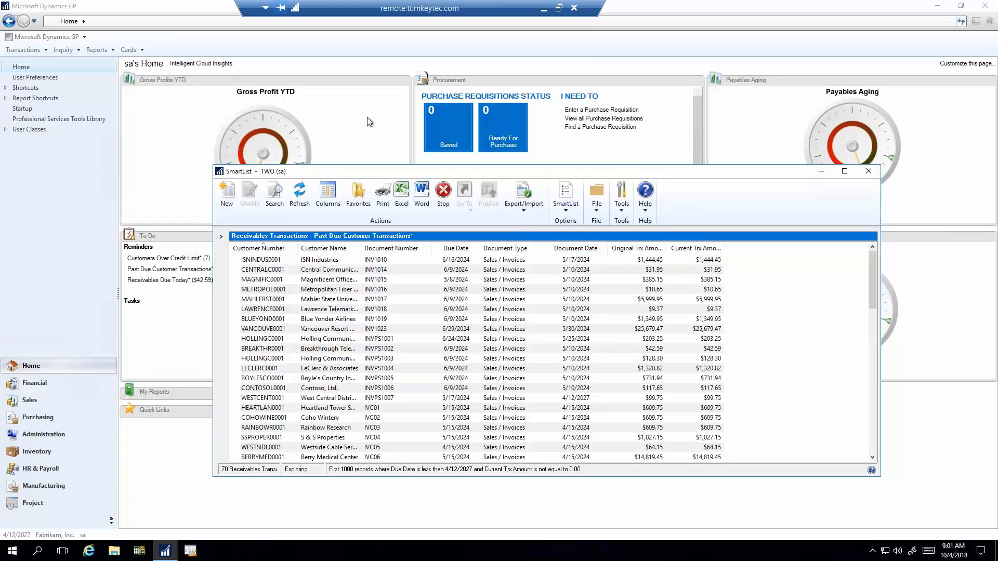
drag(366, 118, 366, 86)
click(237, 150)
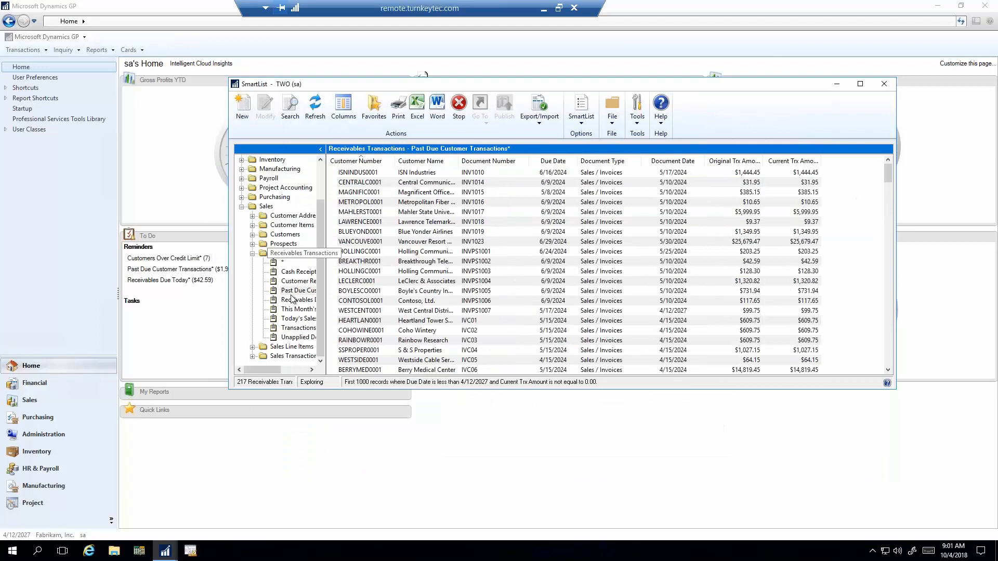
click(253, 235)
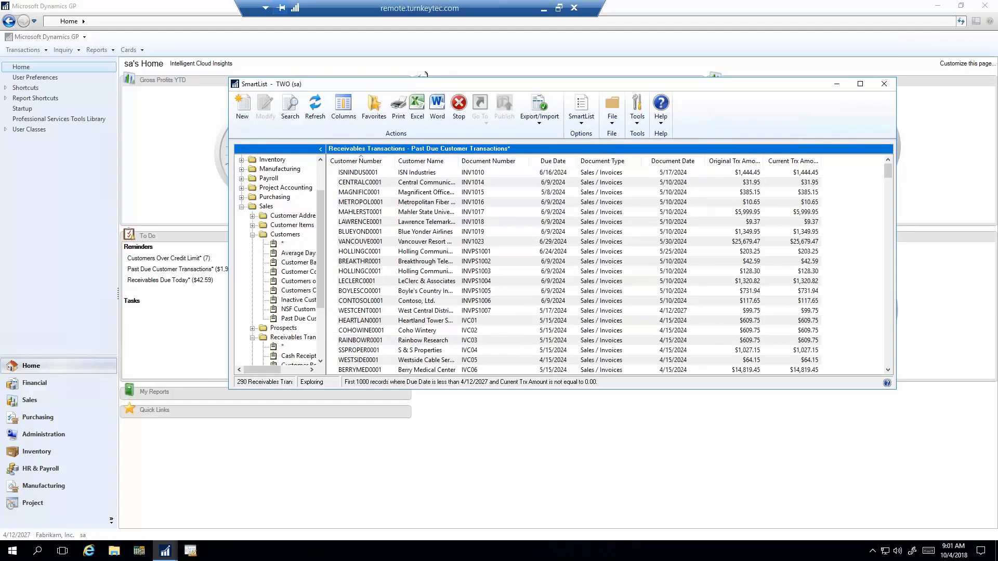
click(294, 291)
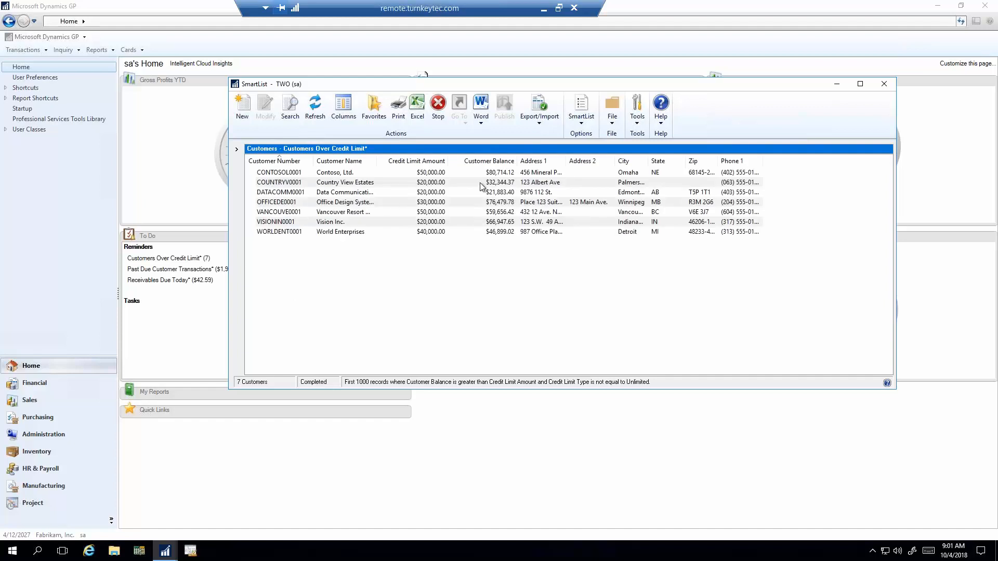
View the Customer Payment Summary Inquiry for Contoso, Ltd. from the SmartList and close it.
click(432, 175)
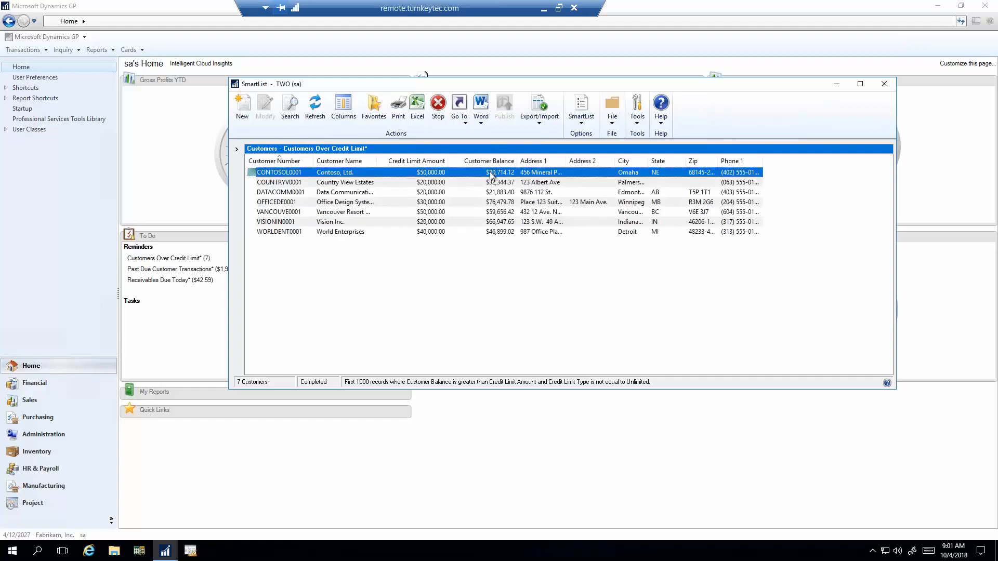
click(465, 123)
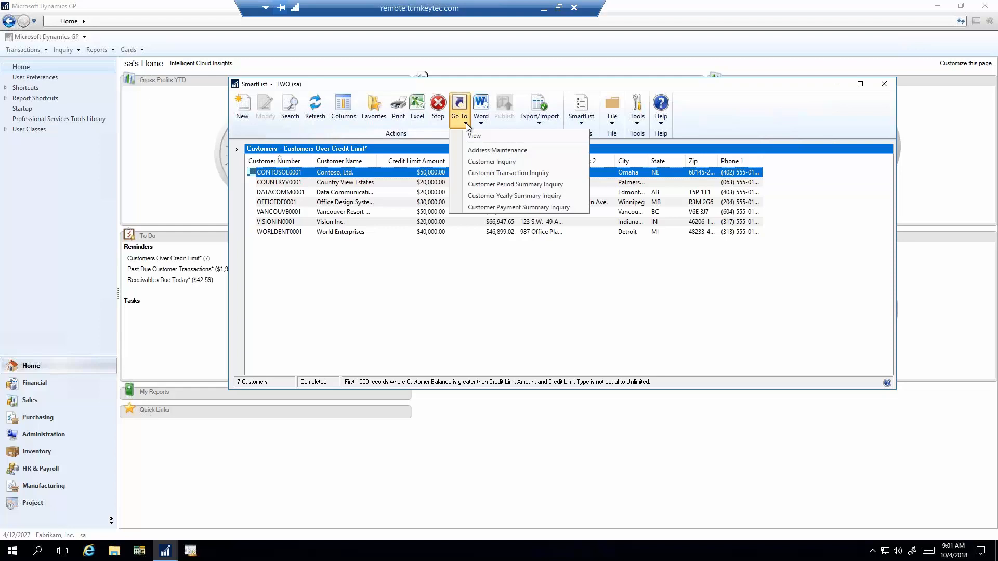
click(515, 208)
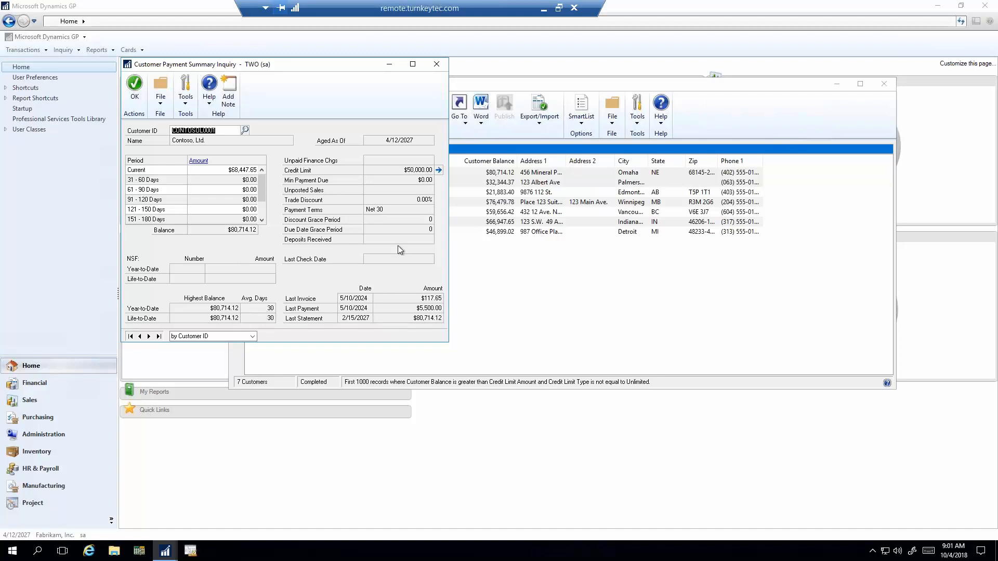
click(436, 64)
Open the Contoso, Ltd. customer record's options and set the credit limit amount to $85,000.00.
double_click(332, 173)
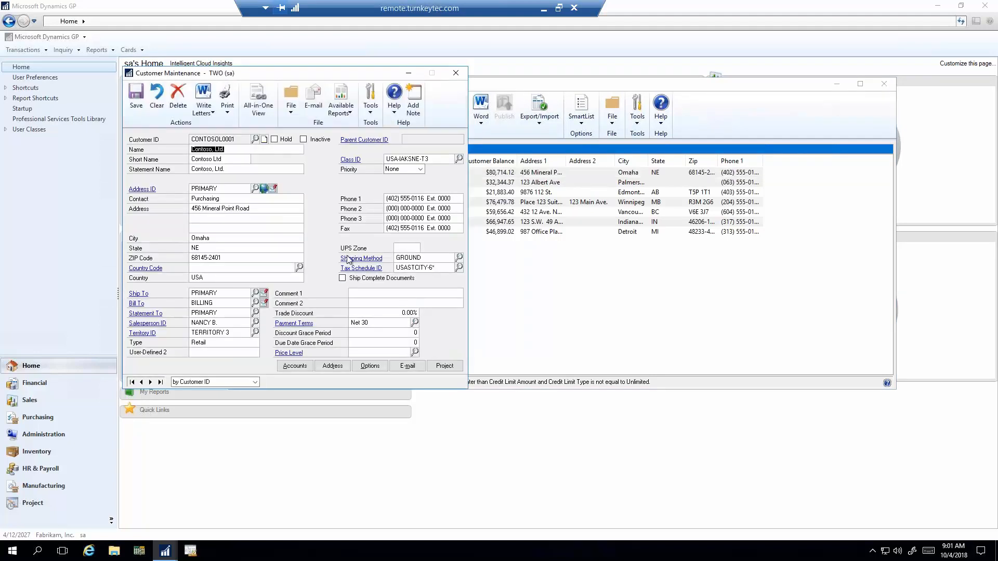
click(369, 366)
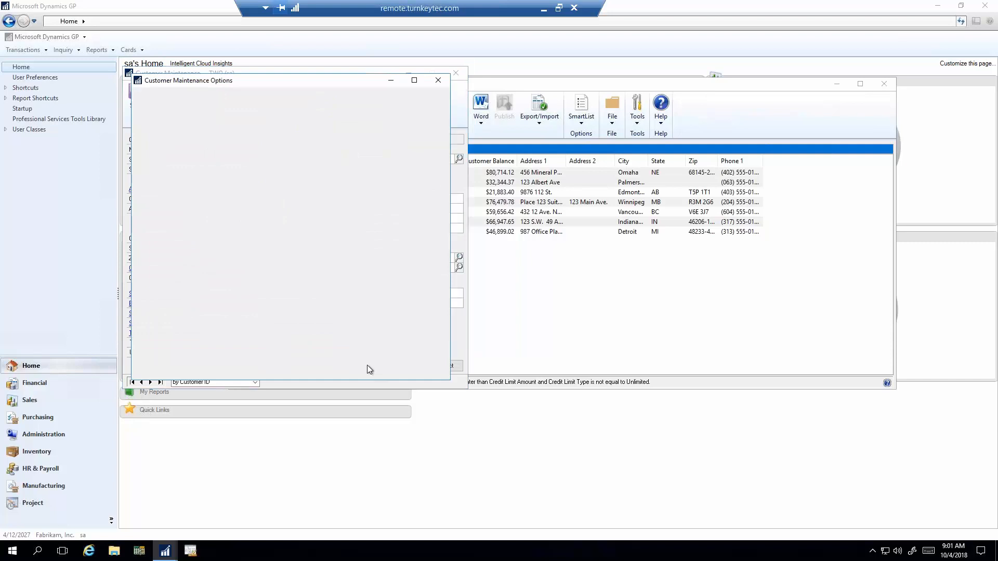
click(395, 196)
text(8)
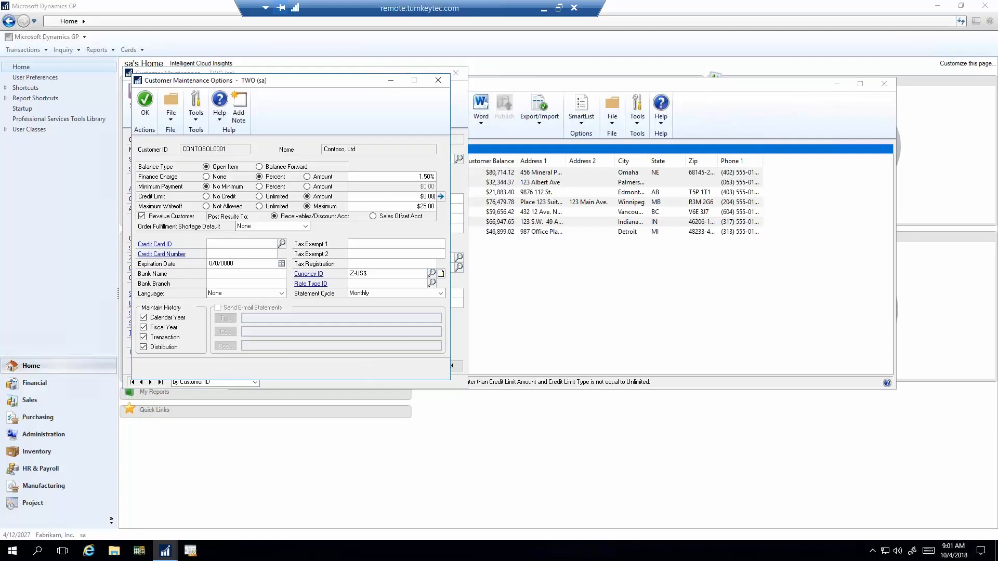
text(5,00)
key(Tab)
click(406, 197)
Set the credit limit warning's aging period to 31 - 60 Days and accept the warning settings.
click(440, 197)
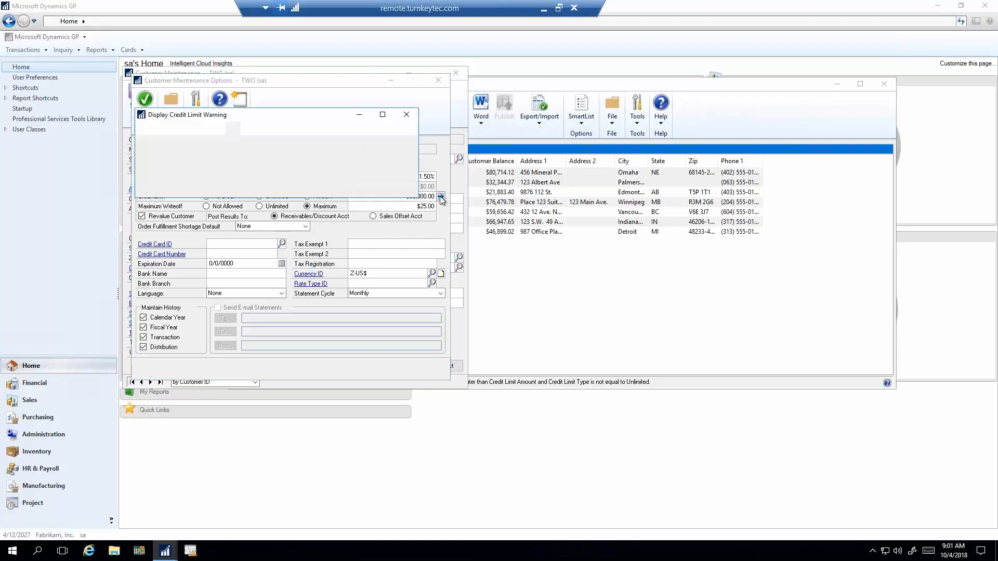
click(259, 204)
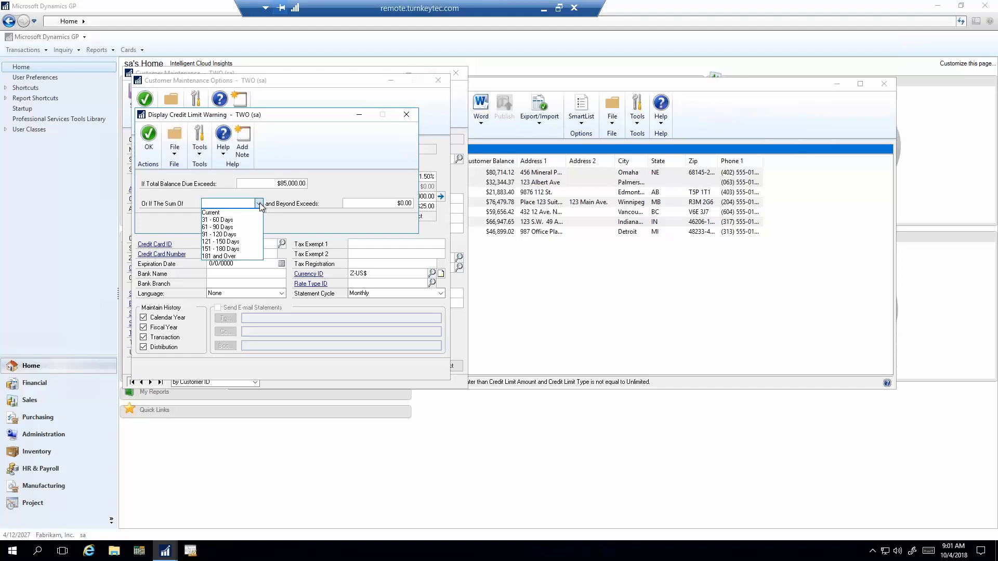
click(233, 220)
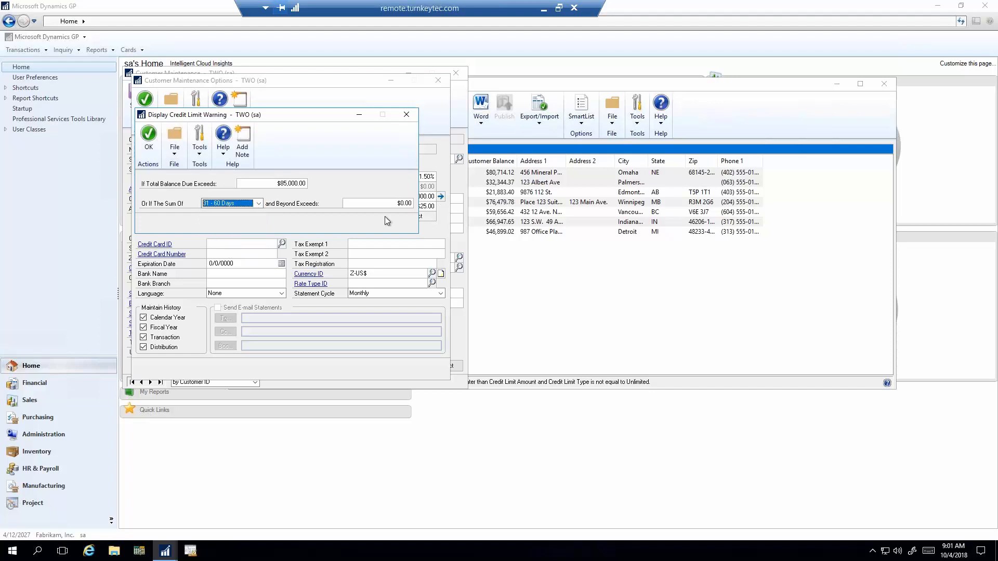
click(386, 206)
click(149, 143)
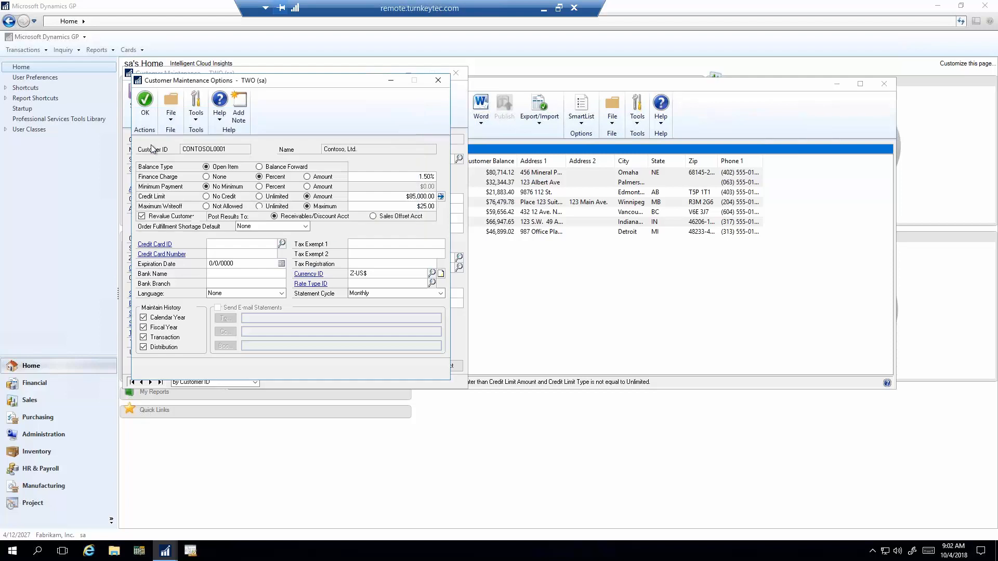
Accept the customer options, save the Contoso, Ltd. record, and close Customer Maintenance.
click(145, 114)
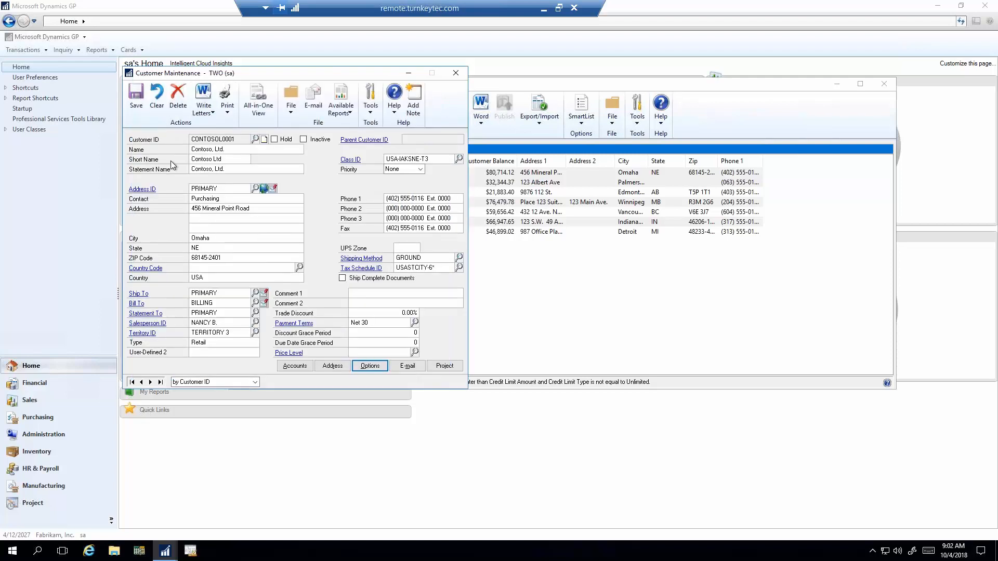
click(135, 96)
click(455, 74)
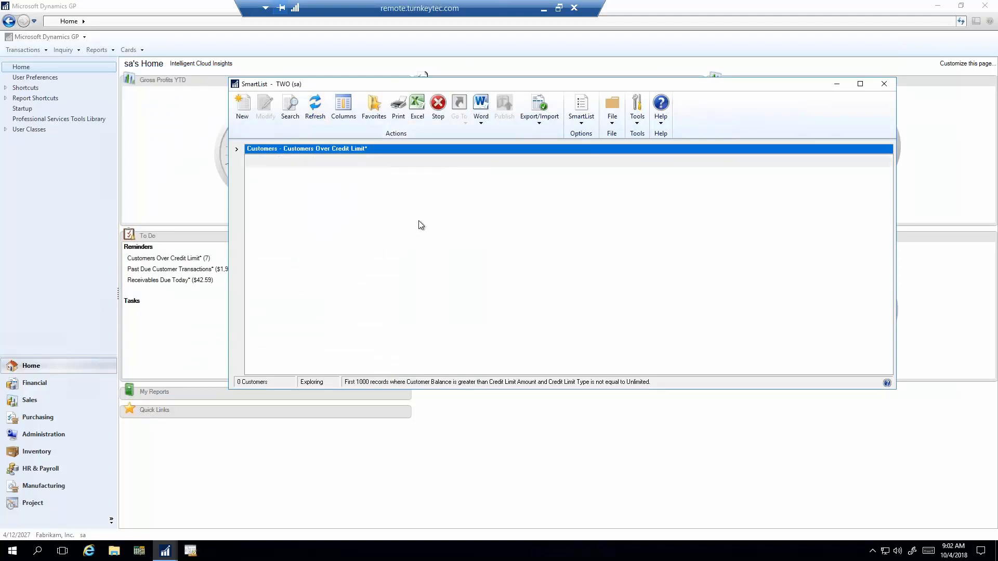
Check the refreshed over-credit-limit list, close SmartList, and minimize the remote session to return to the web client.
drag(380, 85, 460, 105)
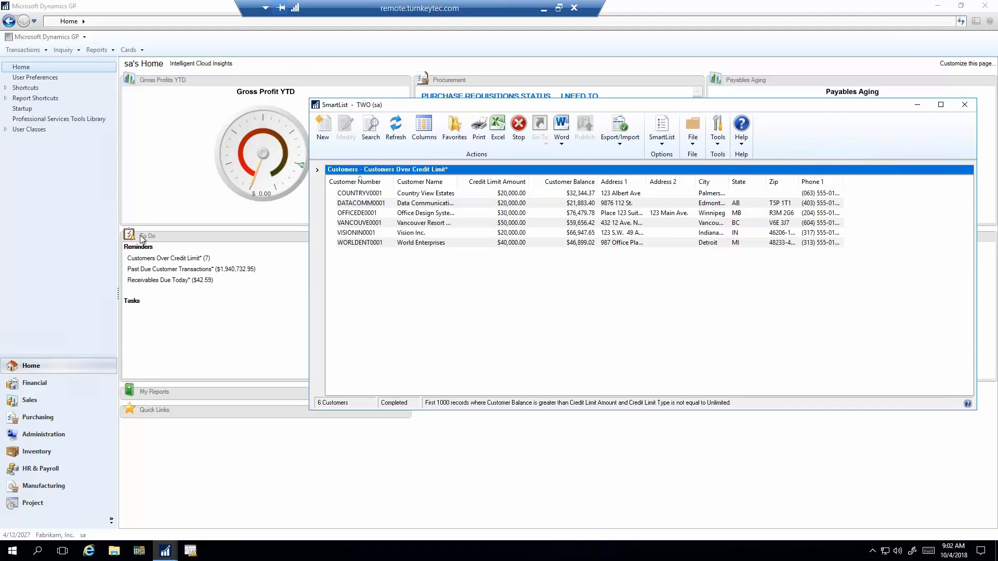
drag(675, 106, 575, 120)
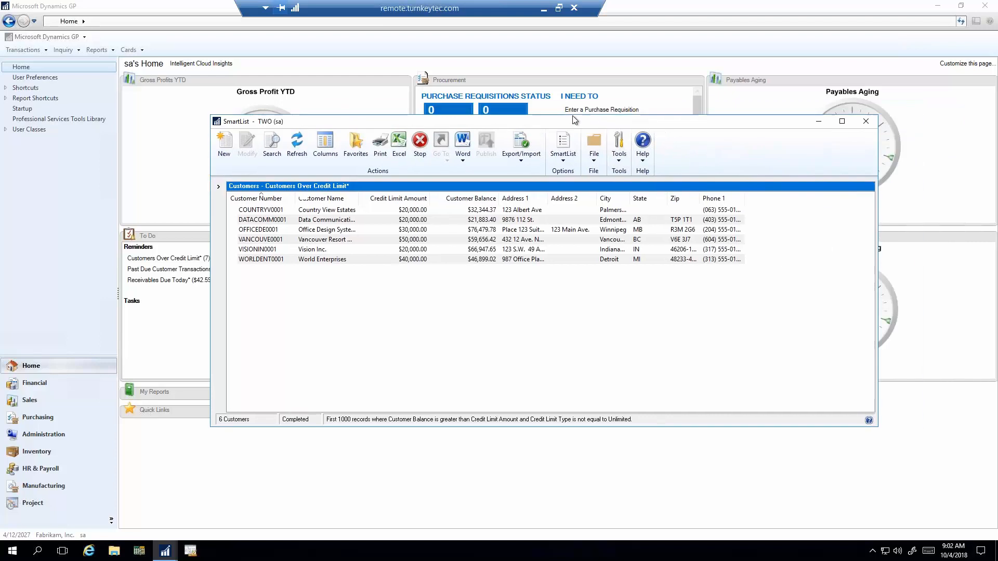
click(866, 122)
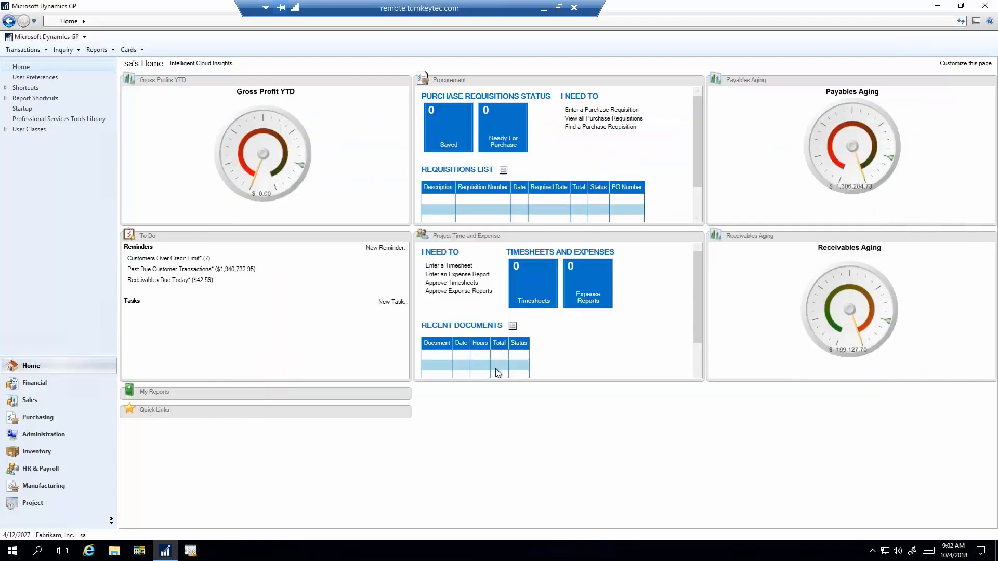
click(544, 9)
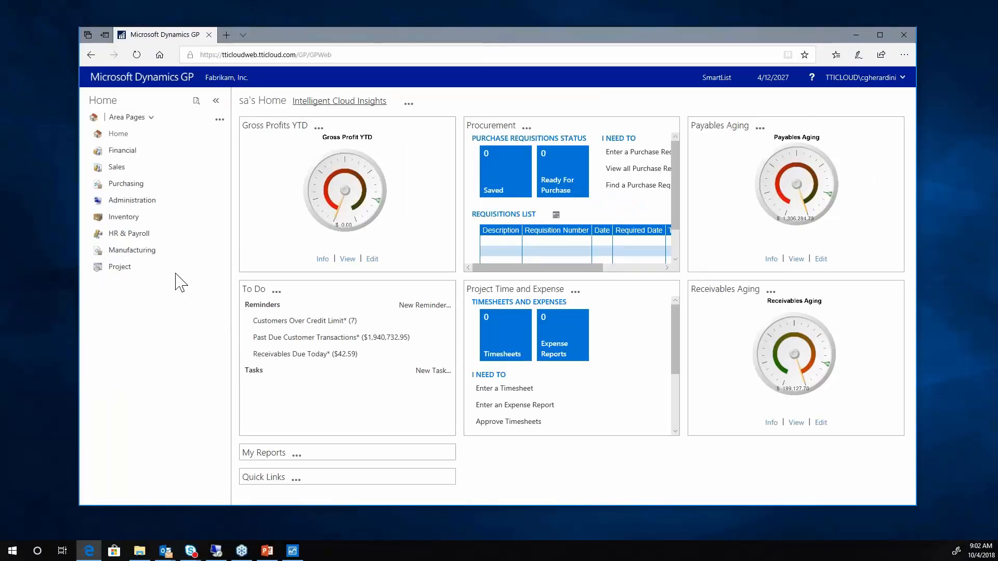
Open Sales Transaction Entry from the Sales area, accepting the sample company notice when the session reloads.
click(117, 167)
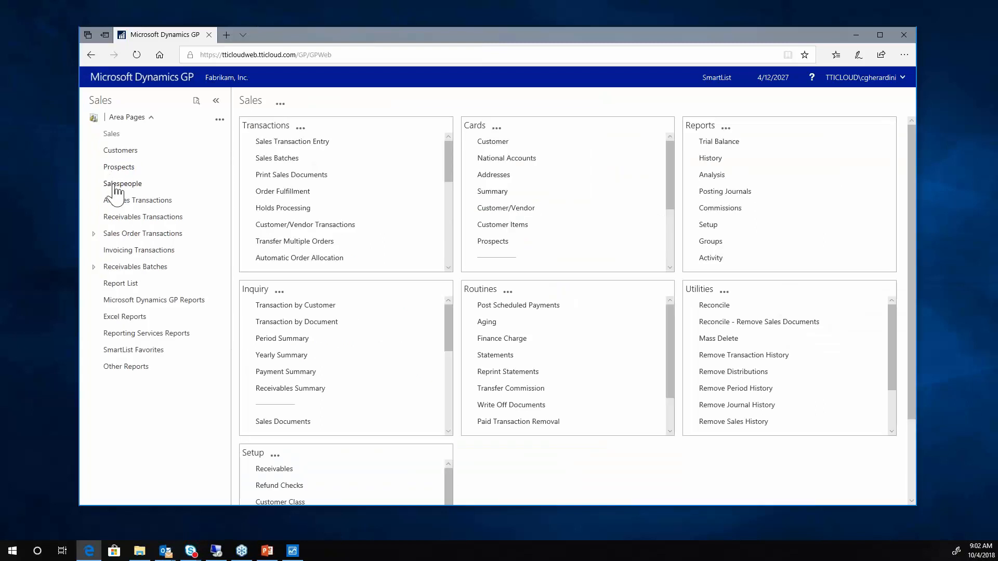
click(278, 142)
click(500, 336)
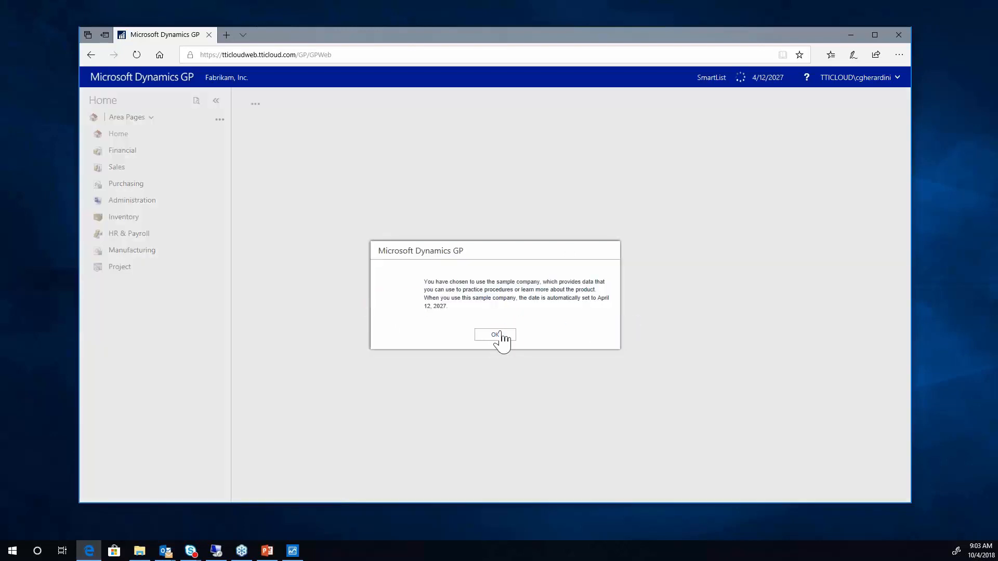
click(498, 335)
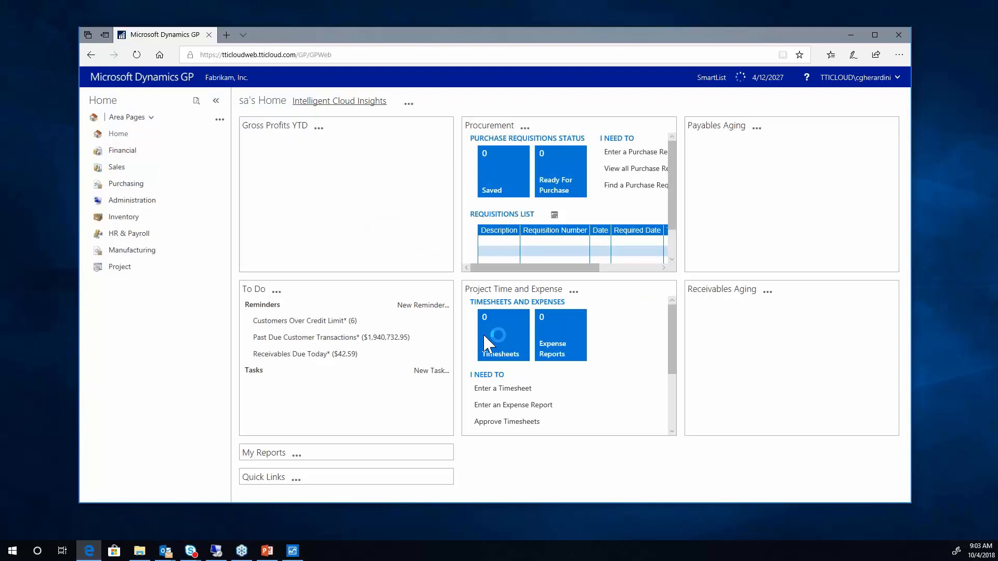
click(118, 167)
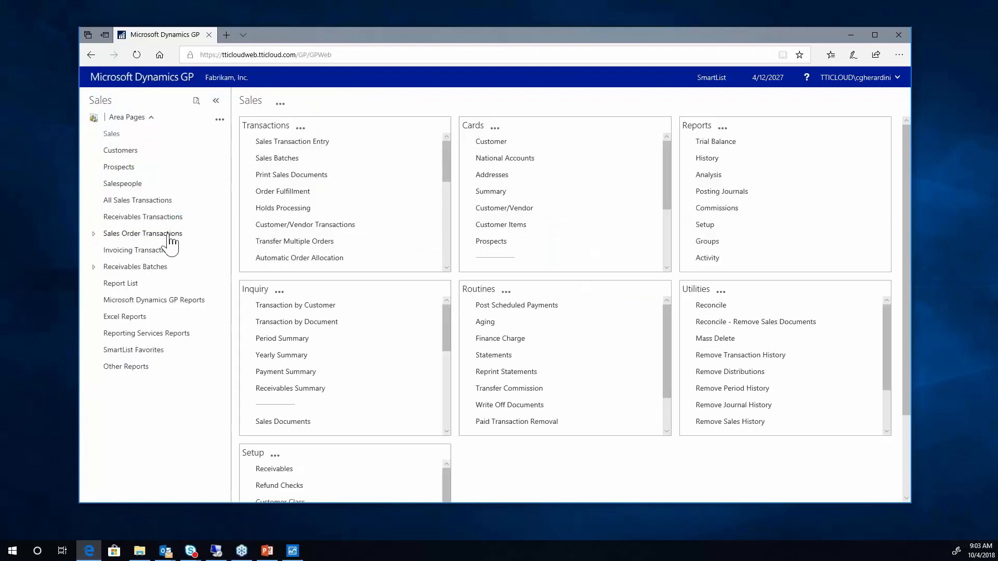
click(289, 144)
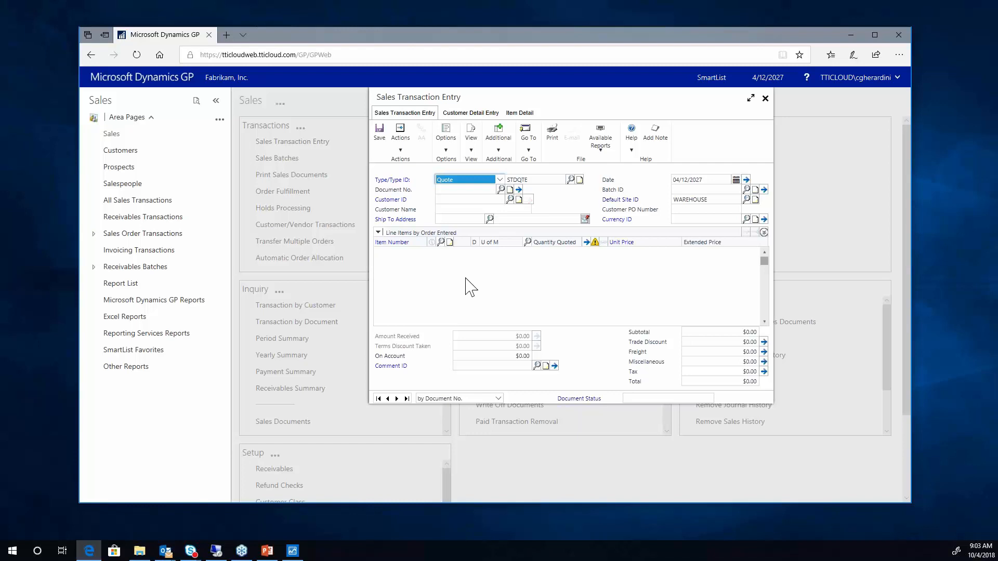
drag(567, 98, 543, 106)
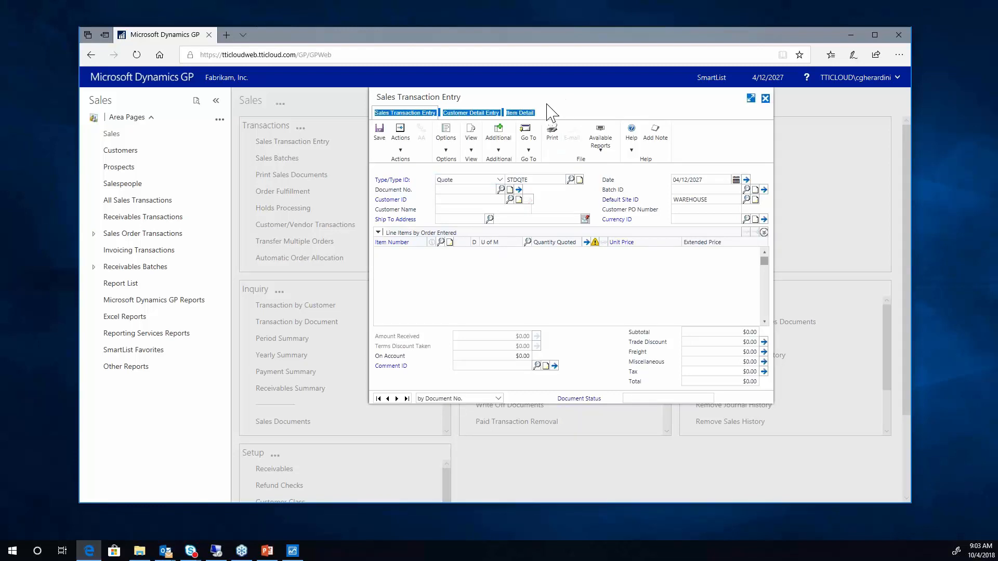
Inspect the Sales Quote Setup for STDQTE and its list of available quote type IDs, and close both.
click(408, 180)
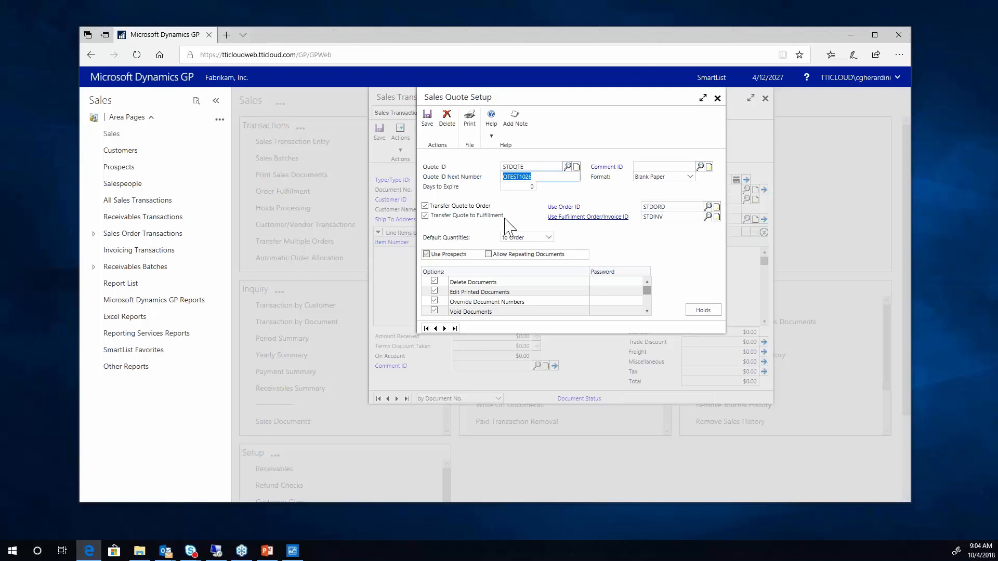
click(568, 167)
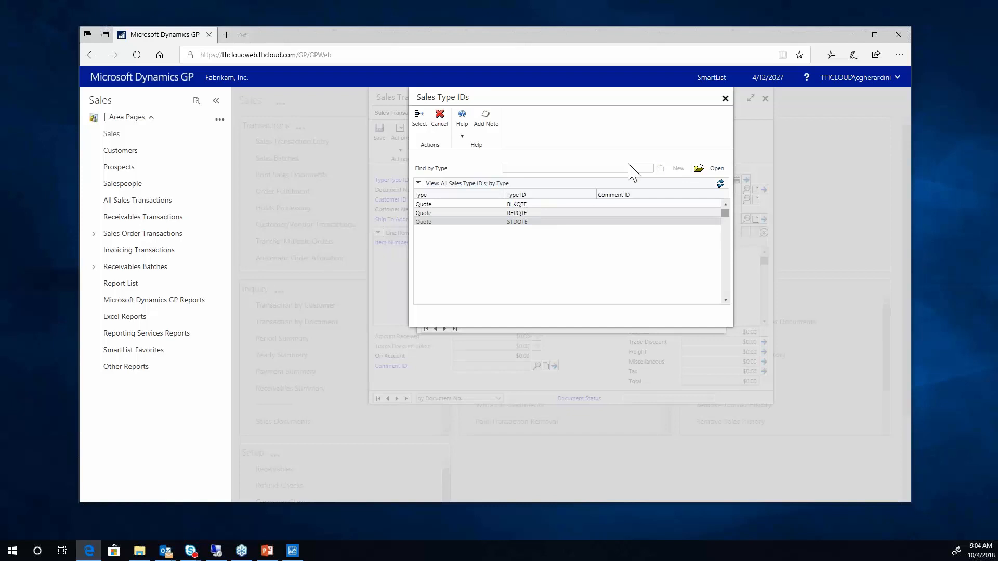
click(725, 99)
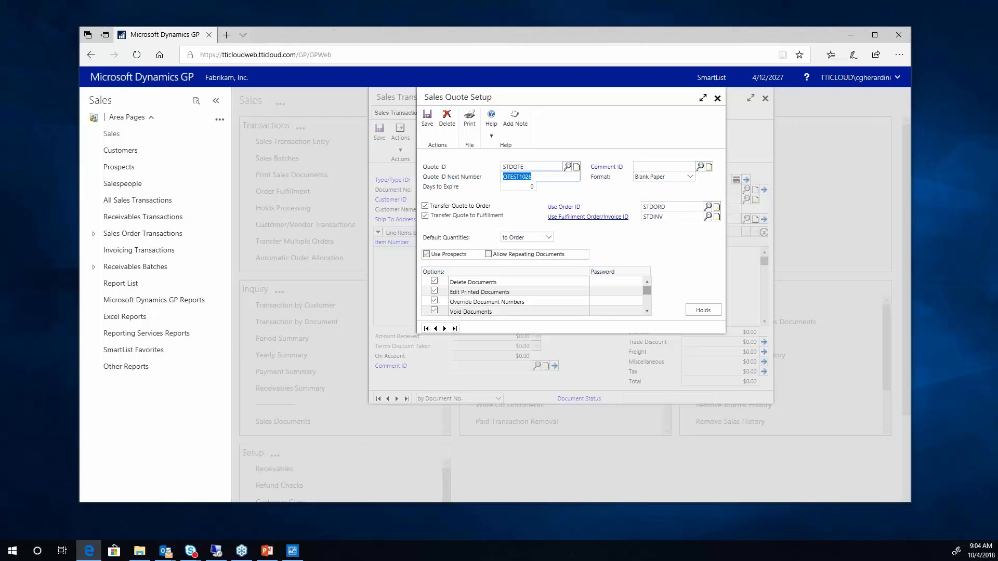
click(718, 98)
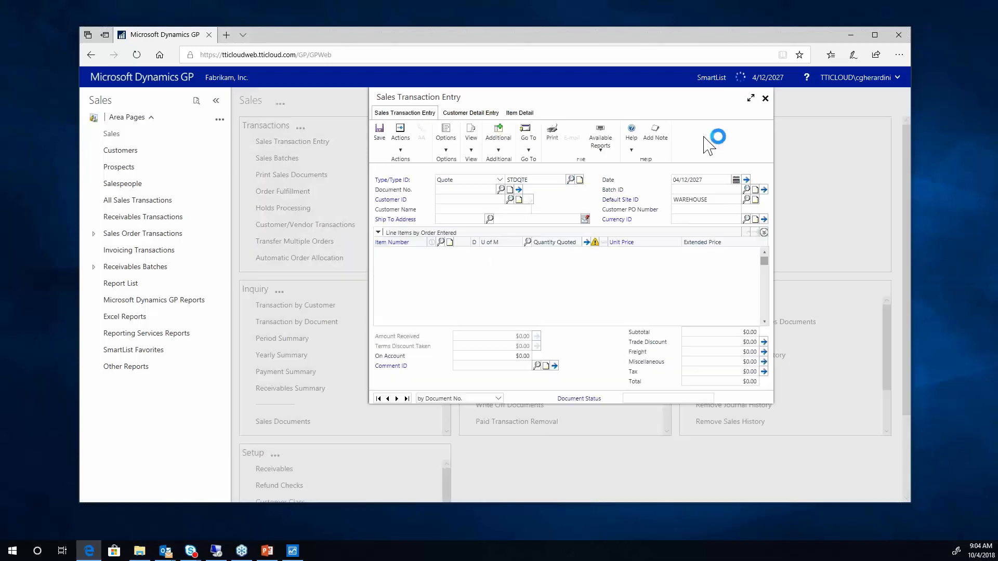
Start a STDQTE quote, enter NEWGUY as the customer ID, and try adding it as a prospect, clearing and closing the prospect form.
click(458, 191)
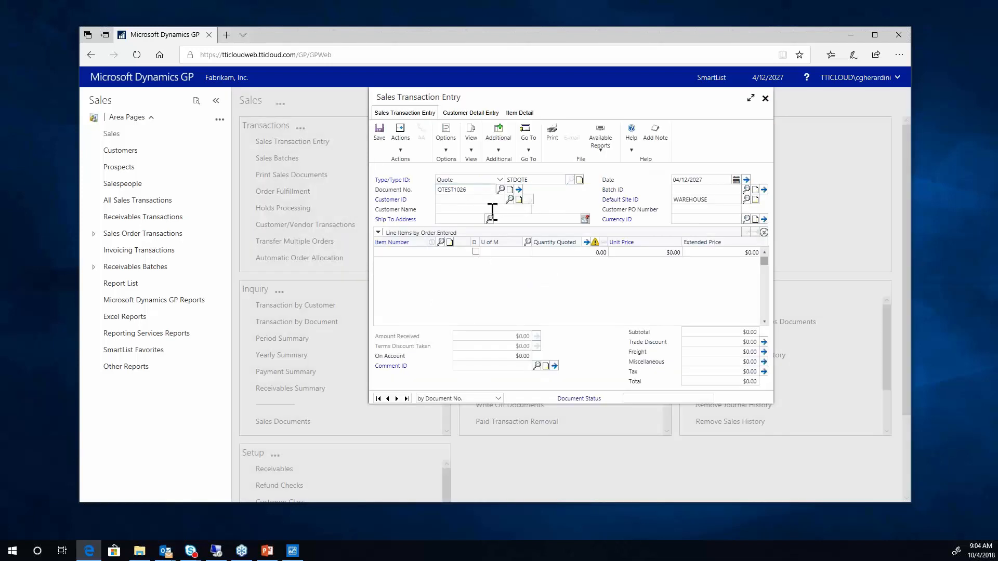
click(511, 201)
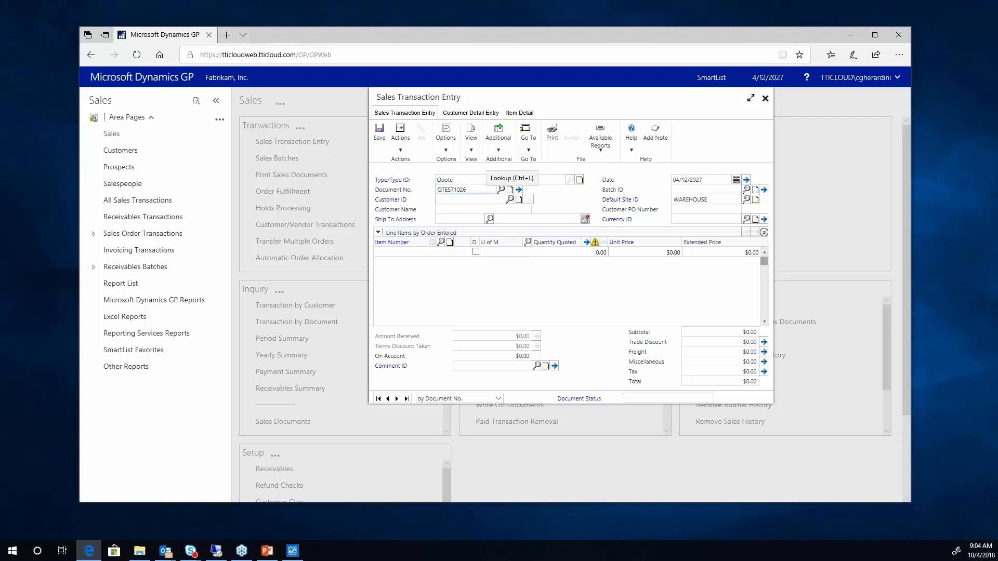
text(NEW)
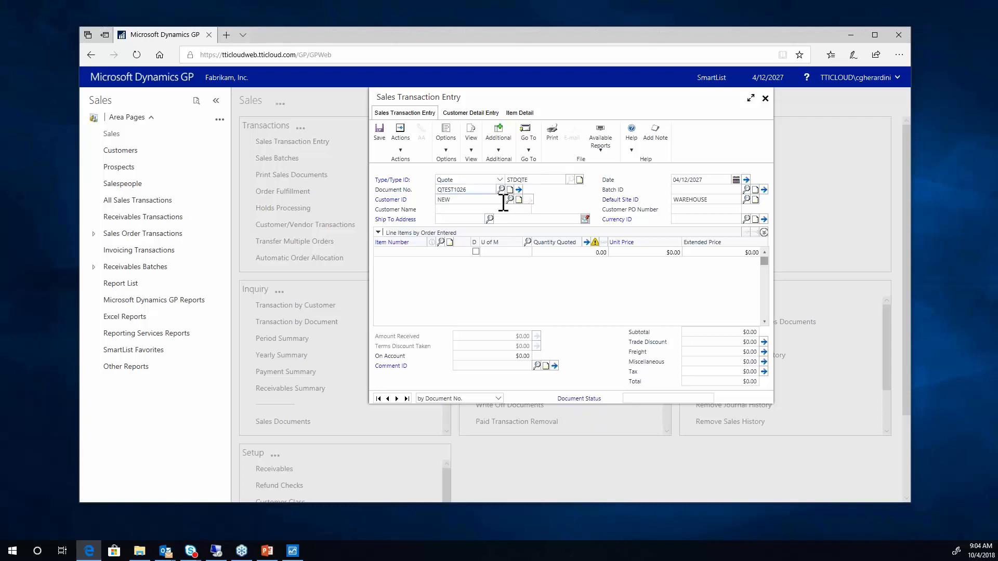
text(GUY)
key(Tab)
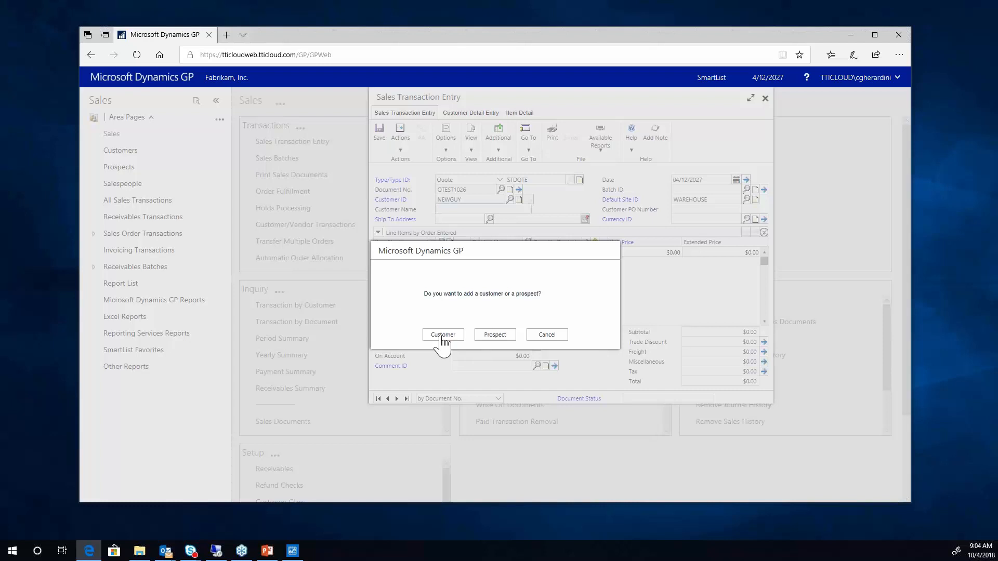
click(497, 337)
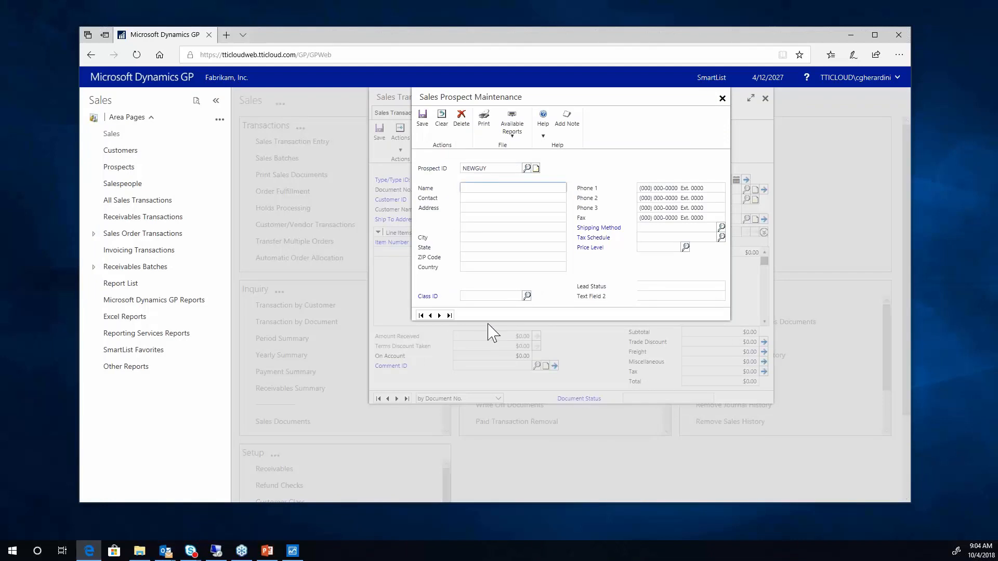
click(442, 119)
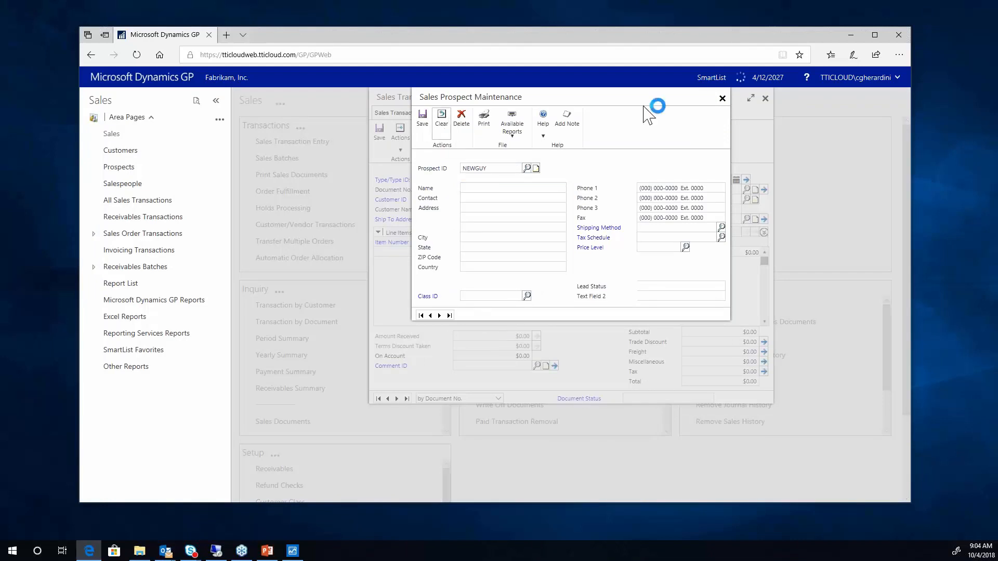
click(722, 99)
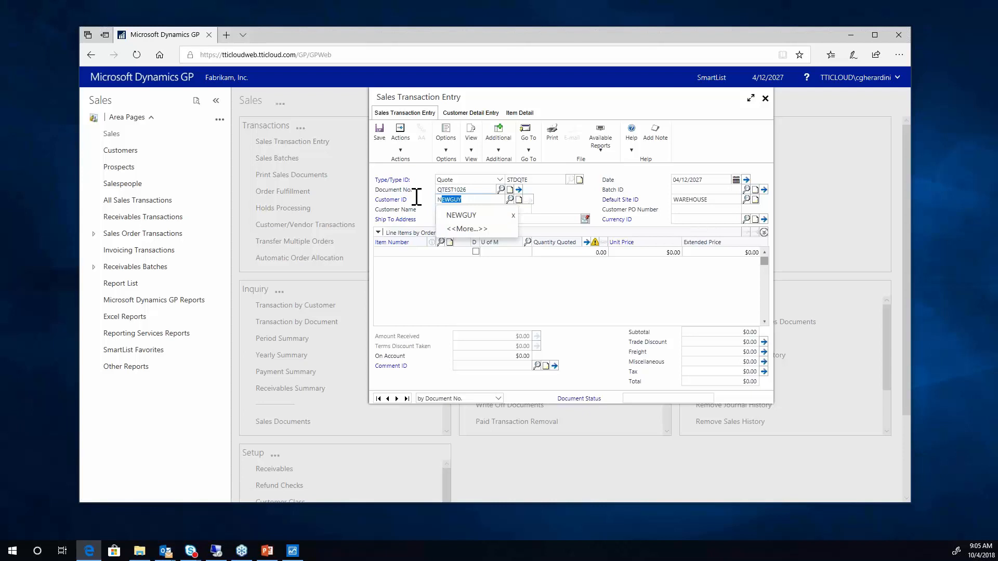
Replace the quote's customer entry with the prospect APA Supply Inc. from the Customers and Prospects lookup.
text(NEWGUA)
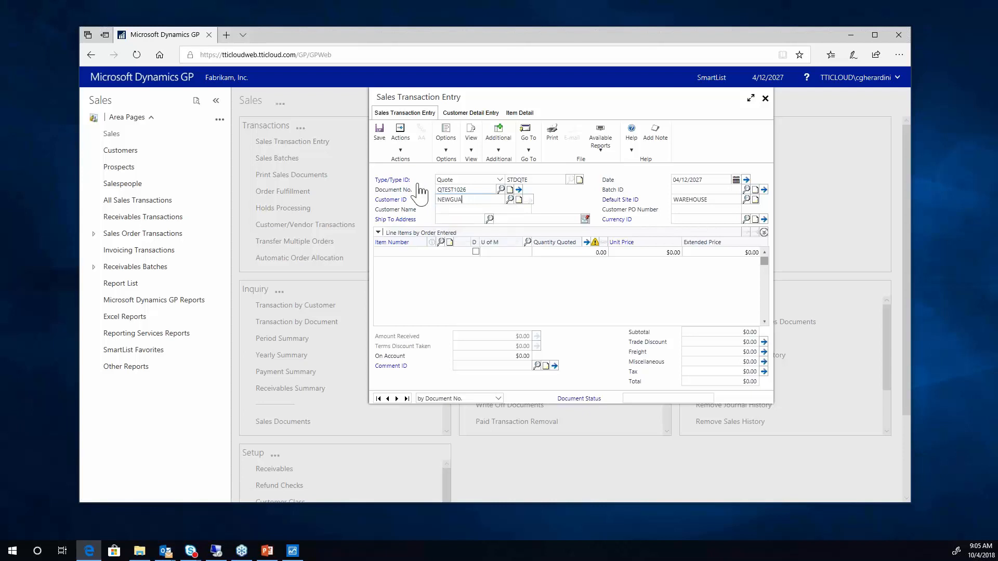
key(BackSpace)
key(BackSpace)
key(BackSpace)
key(BackSpace)
key(BackSpace)
key(BackSpace)
text(A)
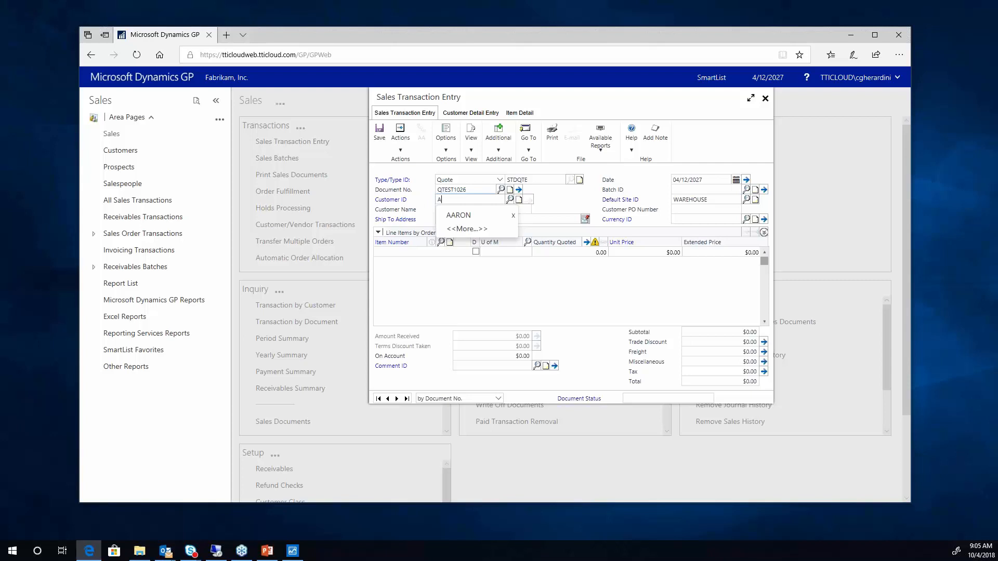
click(510, 200)
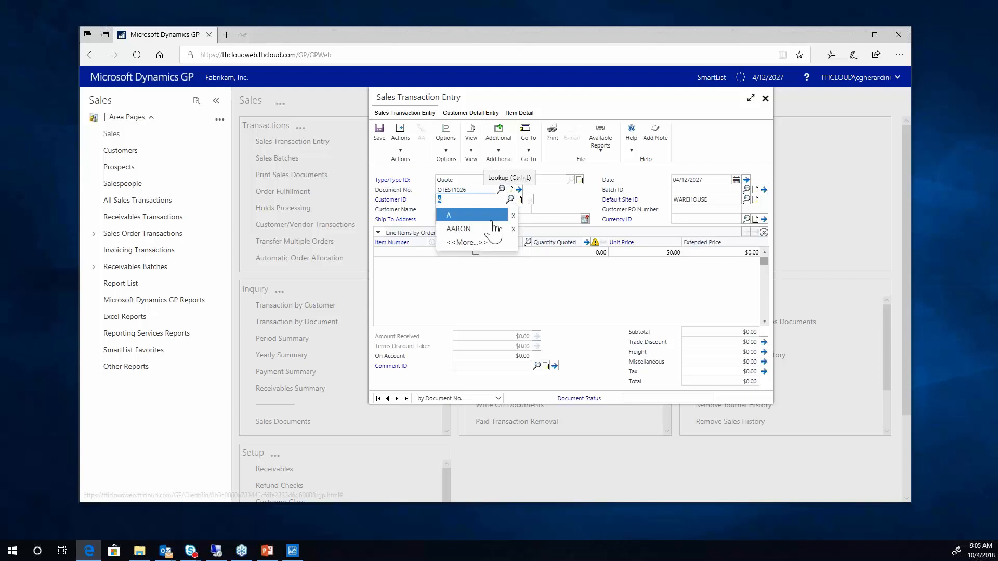
click(471, 242)
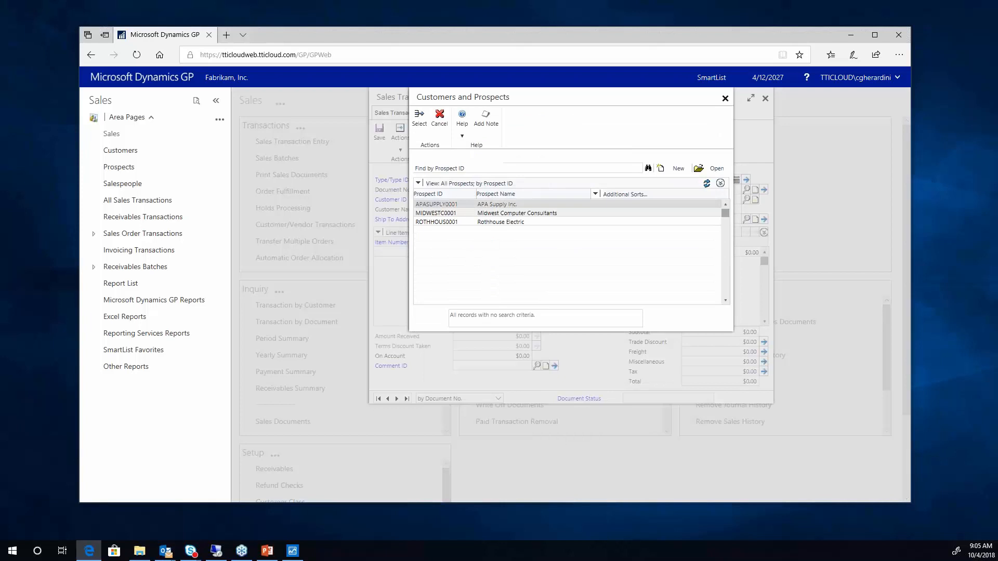
click(418, 182)
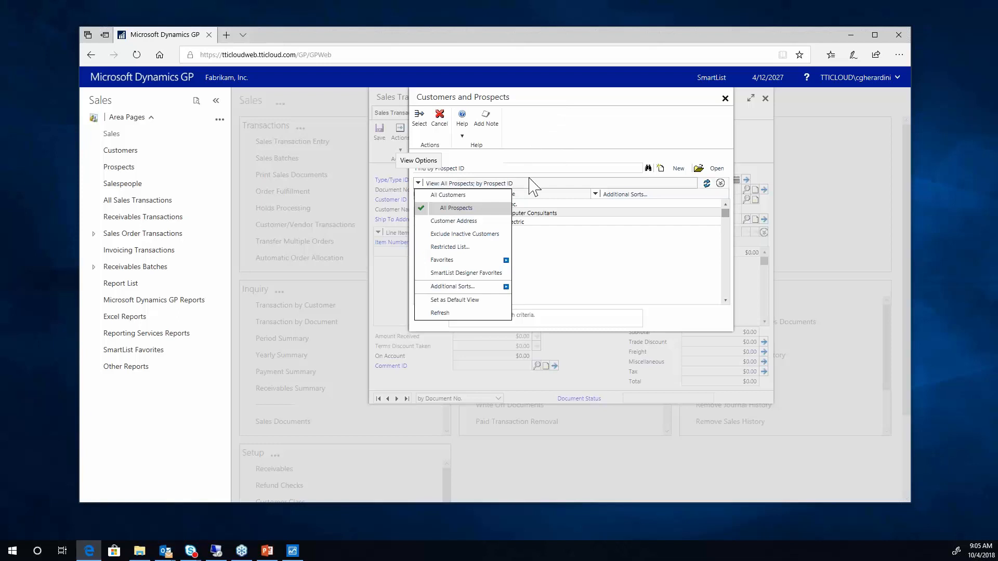
double_click(542, 206)
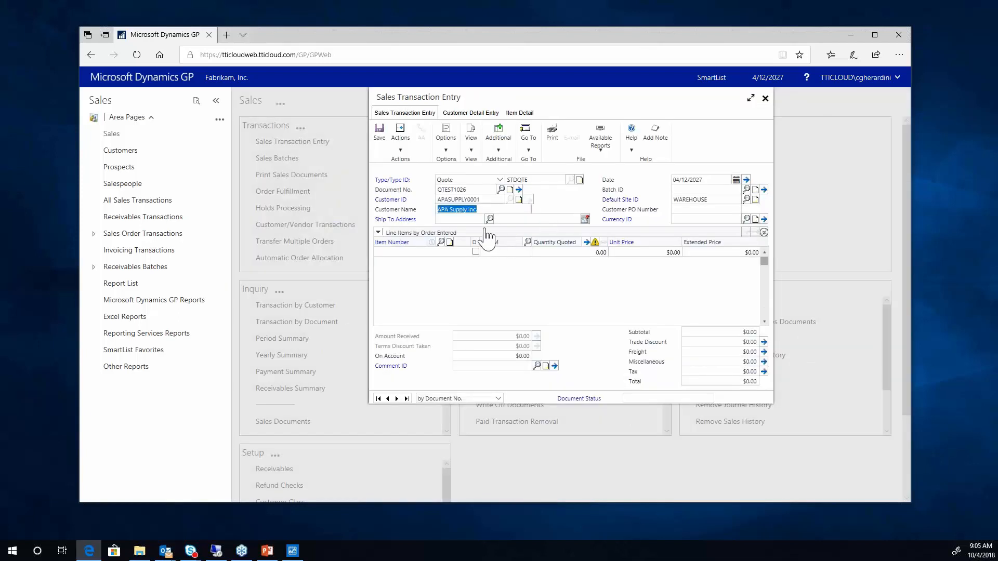
Look up the quote's ship-to addresses and try adding a new address for APA Supply Inc., closing the address form.
key(Tab)
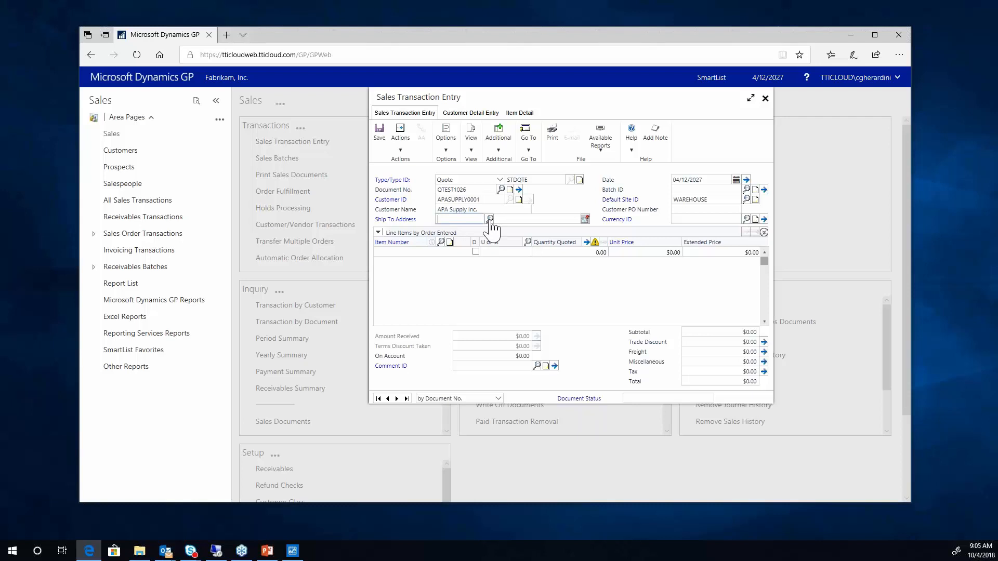
click(490, 220)
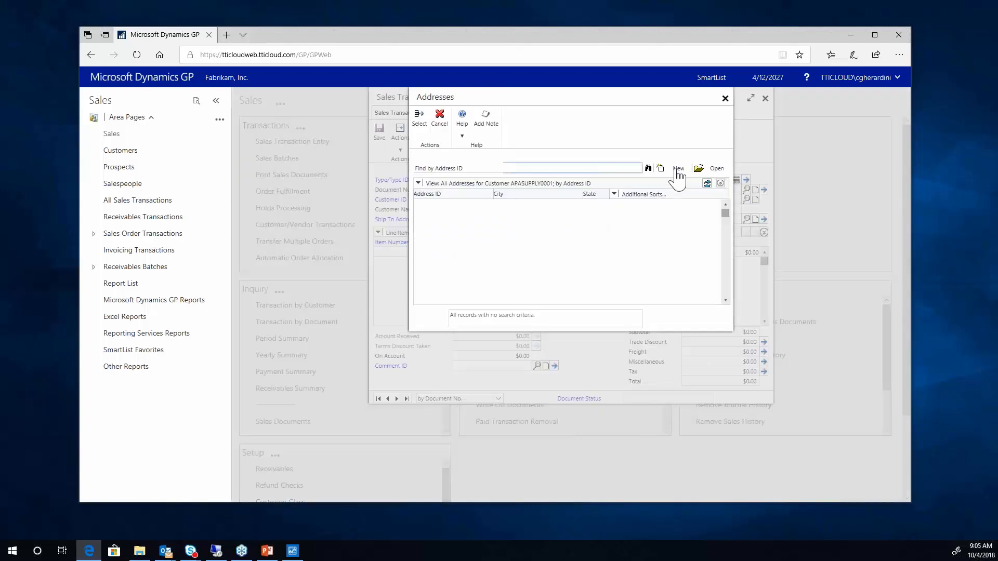
click(675, 175)
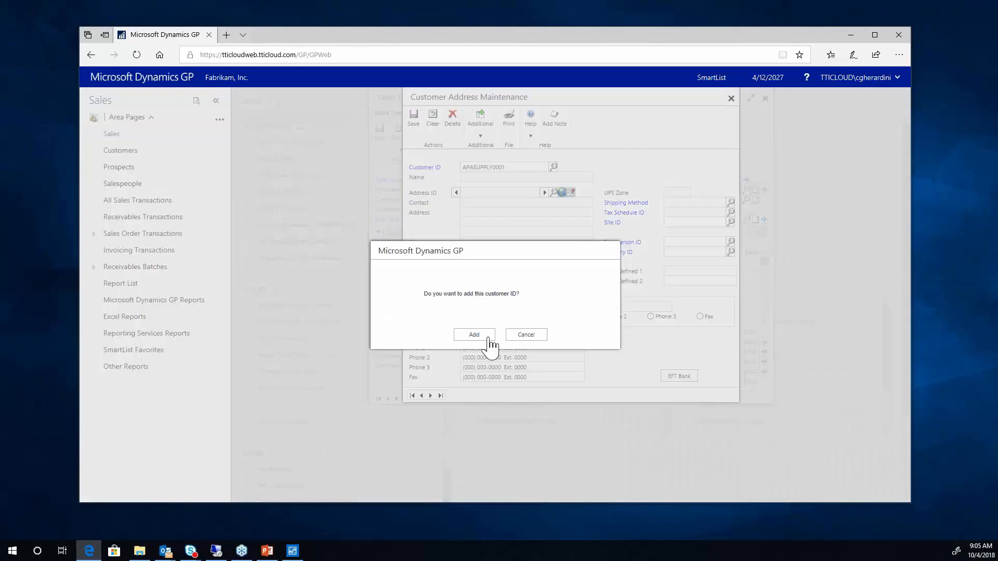
click(474, 334)
click(731, 99)
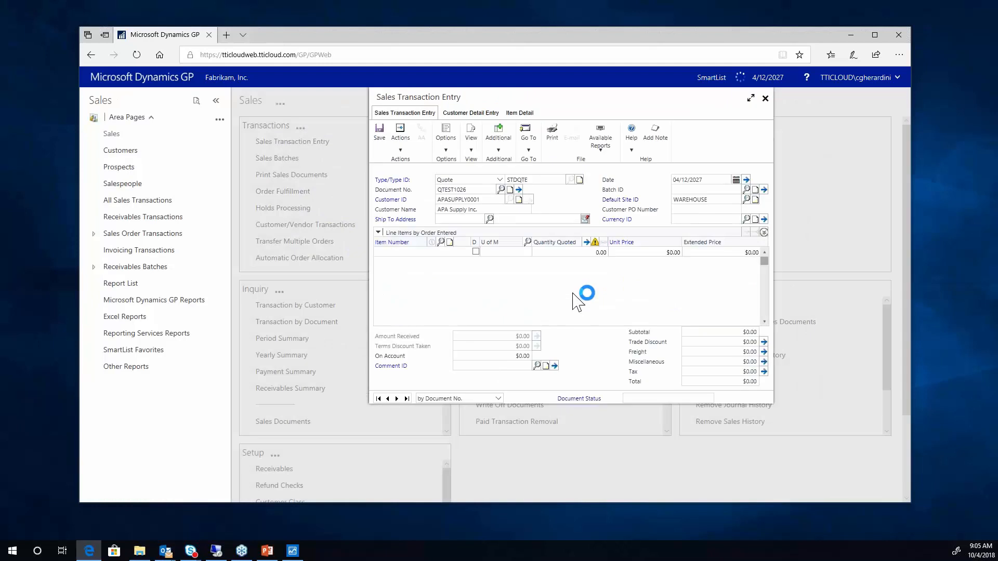
Delete the quote for APA Supply Inc. and confirm the deletion.
click(402, 149)
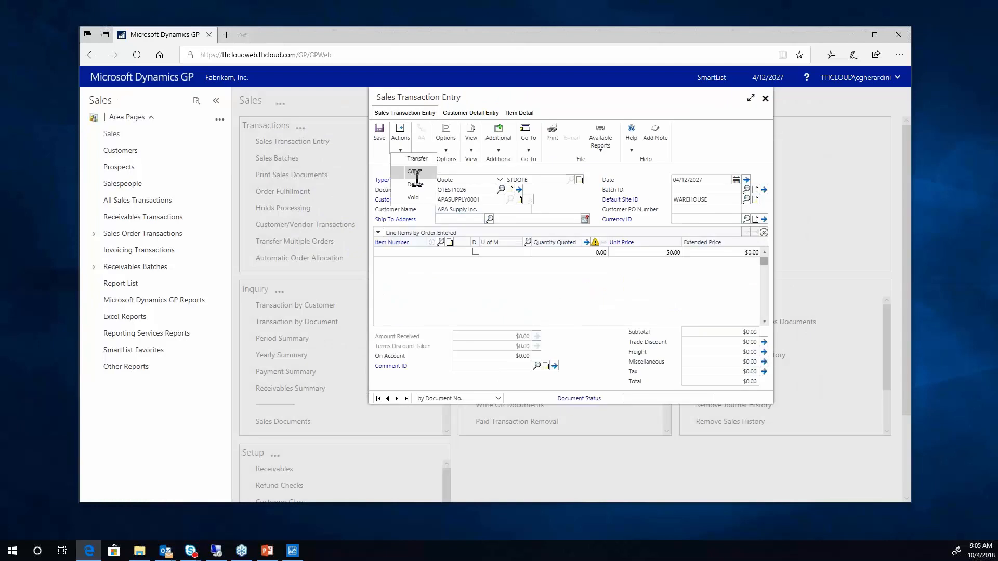
click(414, 187)
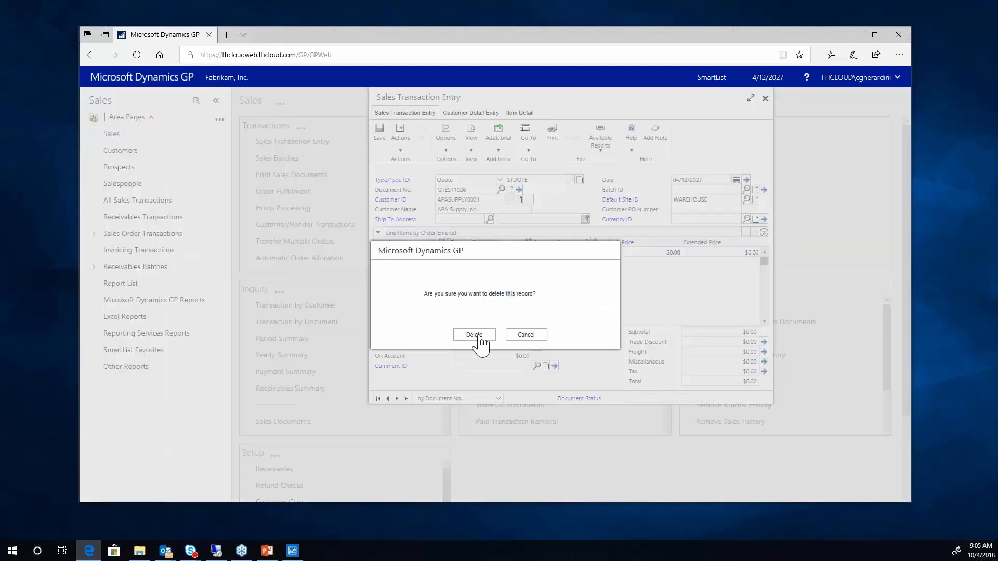
click(476, 339)
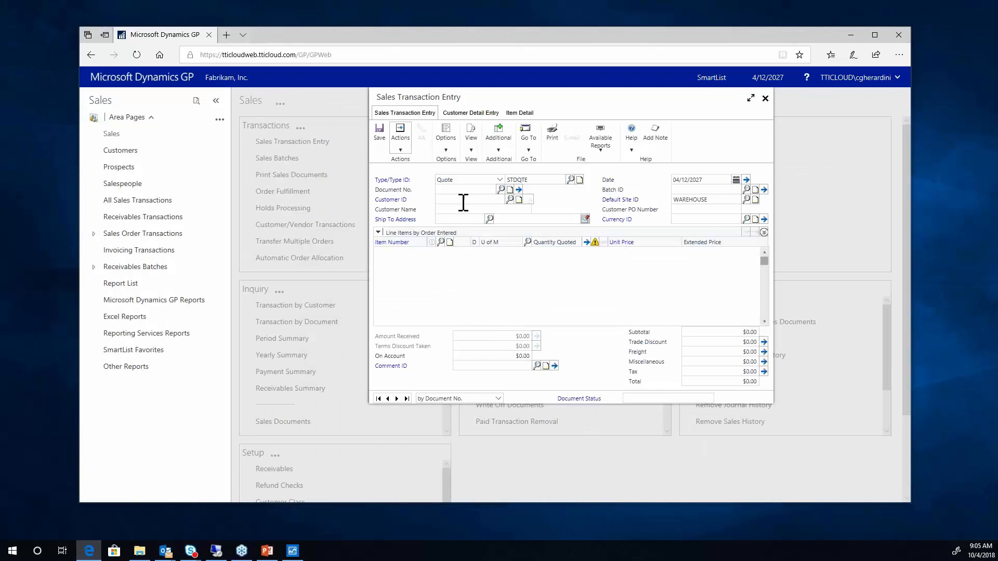
Start a new STDQTE quote and assign the customer Aaron Fitz Electrical (AARONFIT0001) from the customer lookup.
click(463, 191)
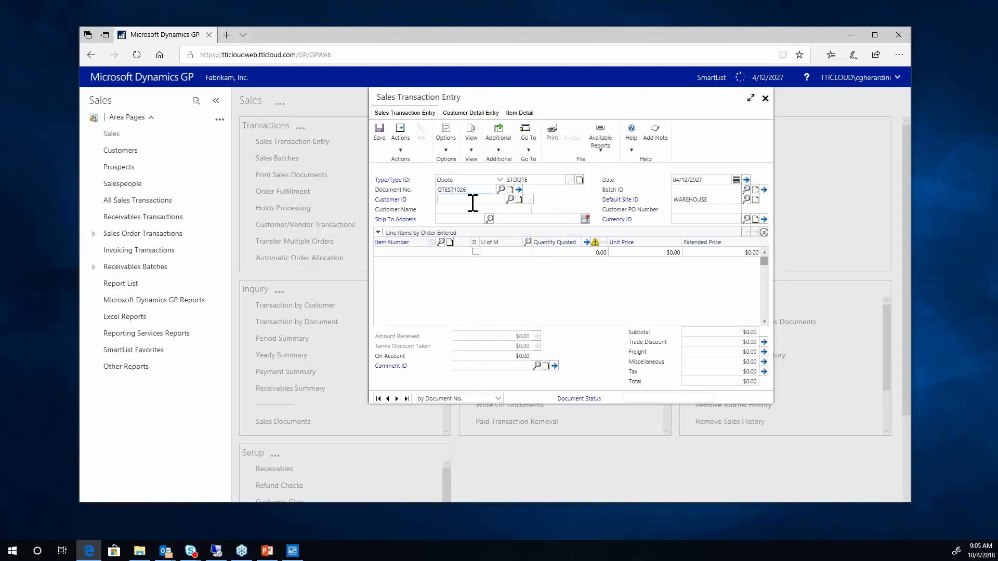
text(AARO)
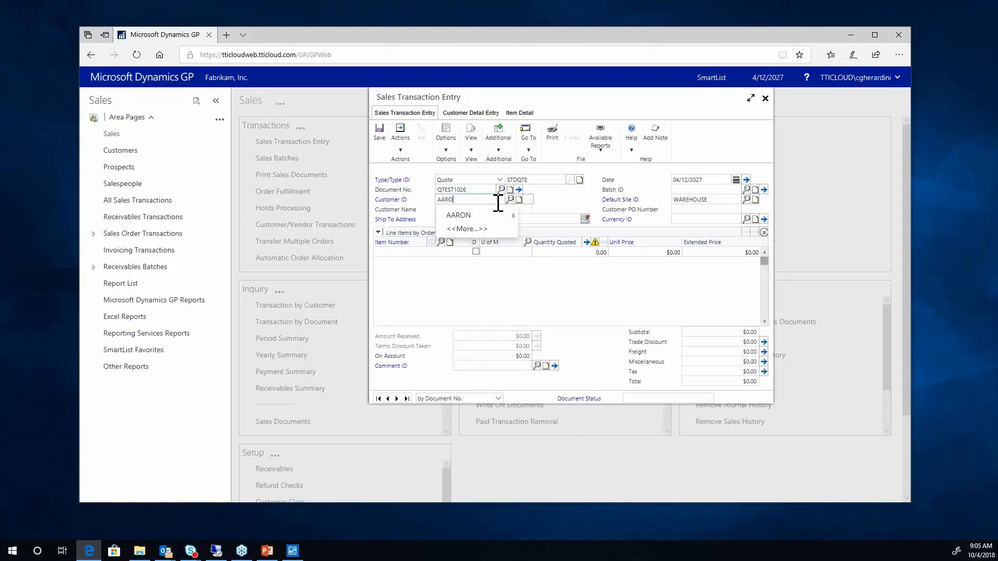
text(NFIT)
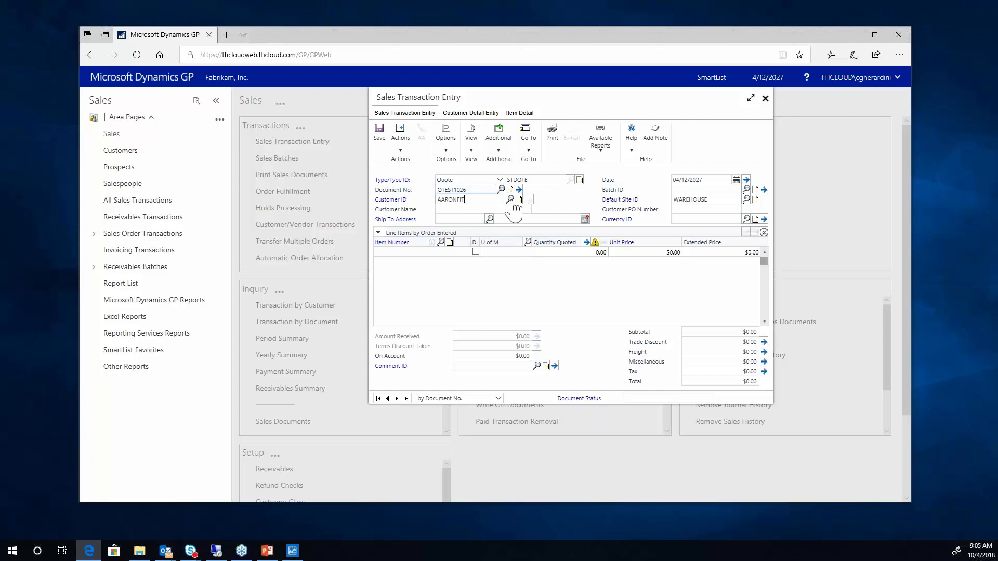
click(510, 200)
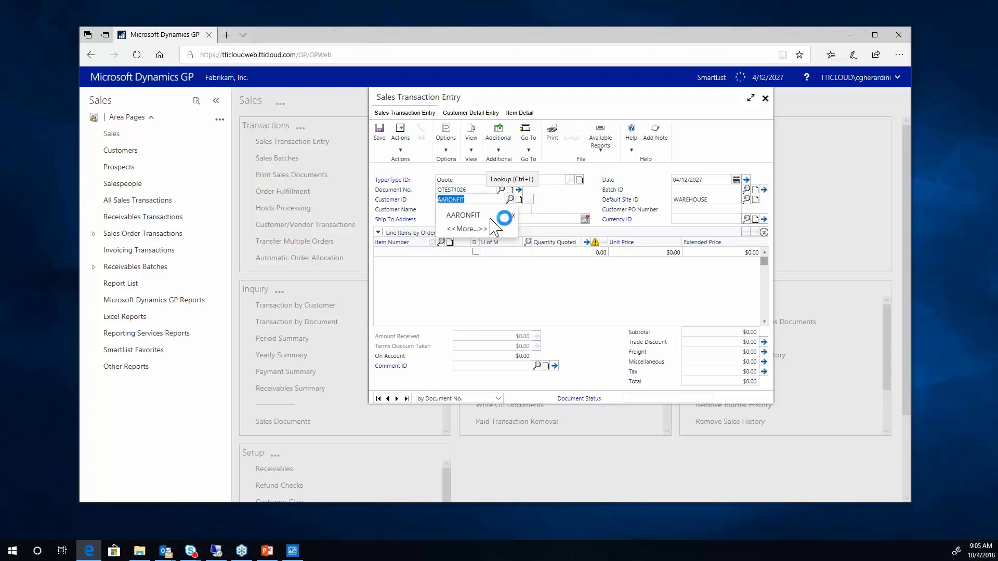
click(470, 229)
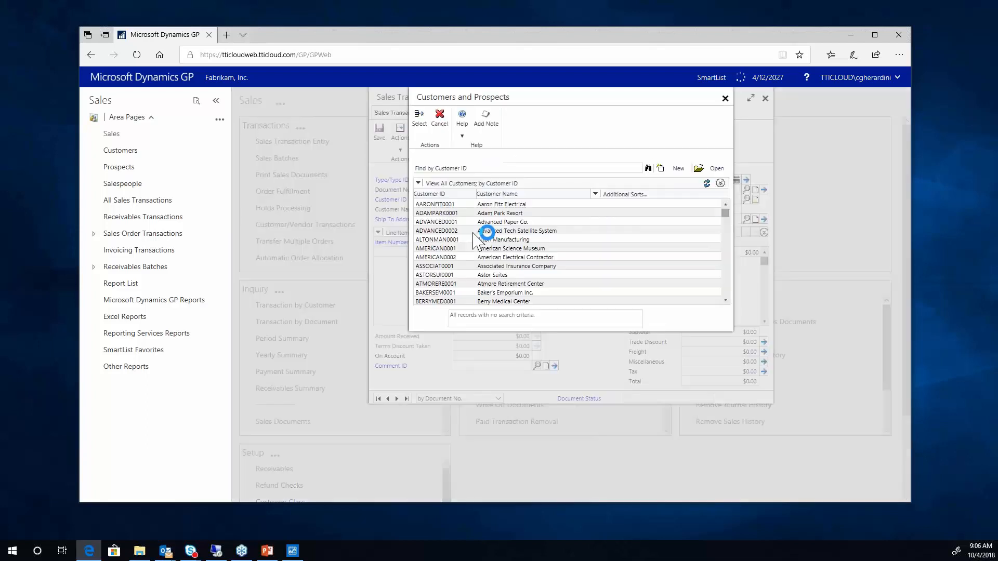
double_click(460, 205)
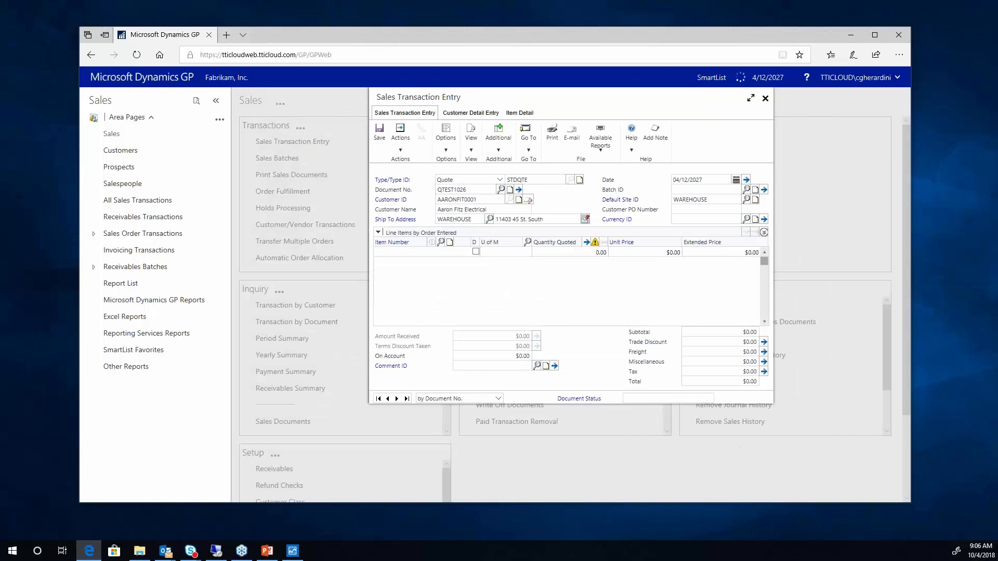
Create and save a new sales batch with the ID CG, and assign the quote to it.
key(Tab)
key(Tab)
text(CG)
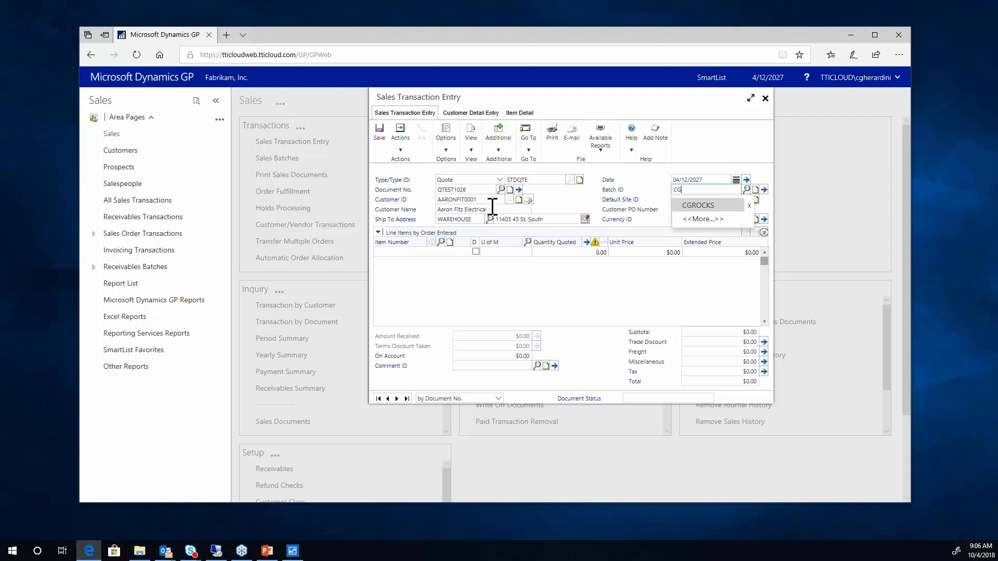
key(Tab)
click(473, 335)
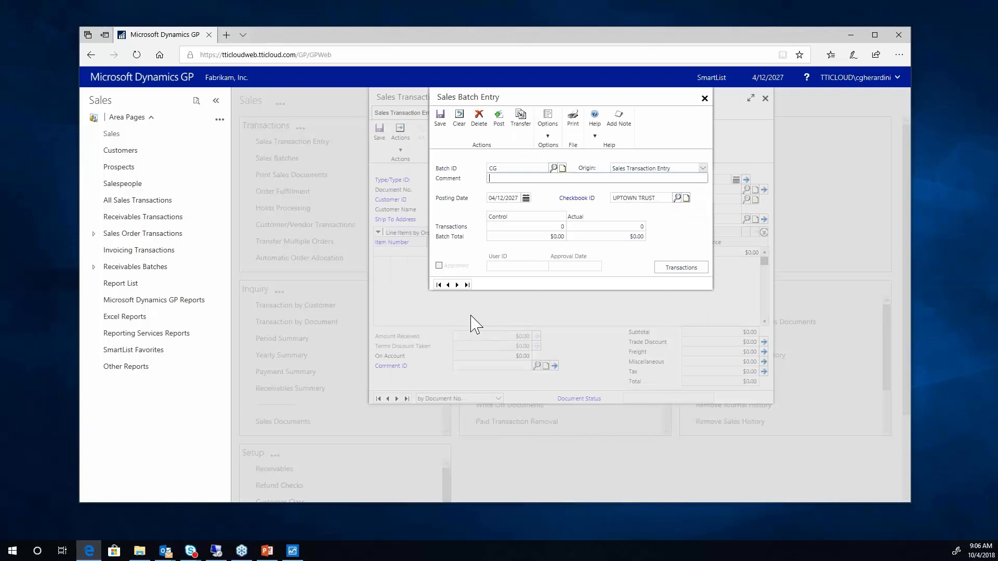
click(441, 125)
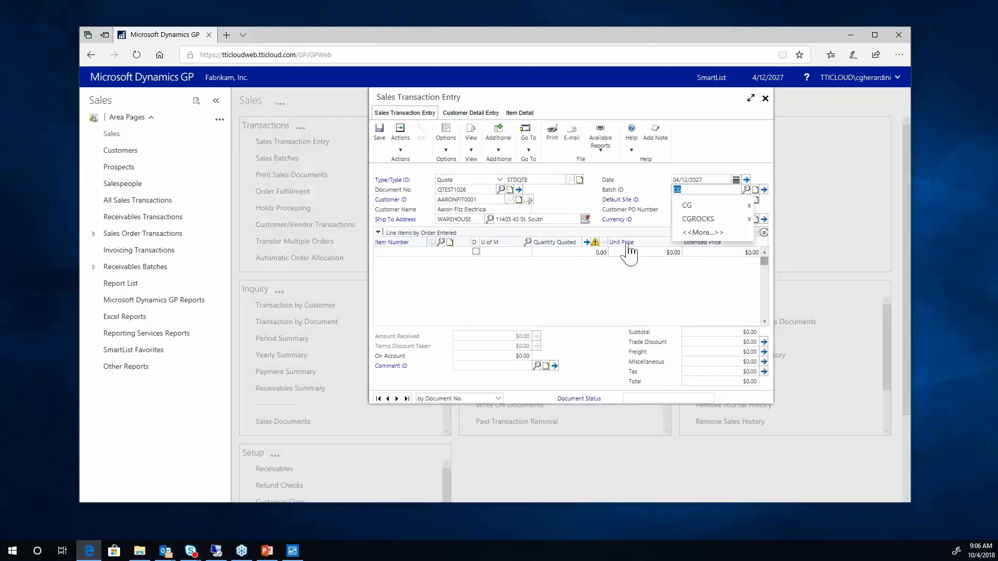
click(687, 206)
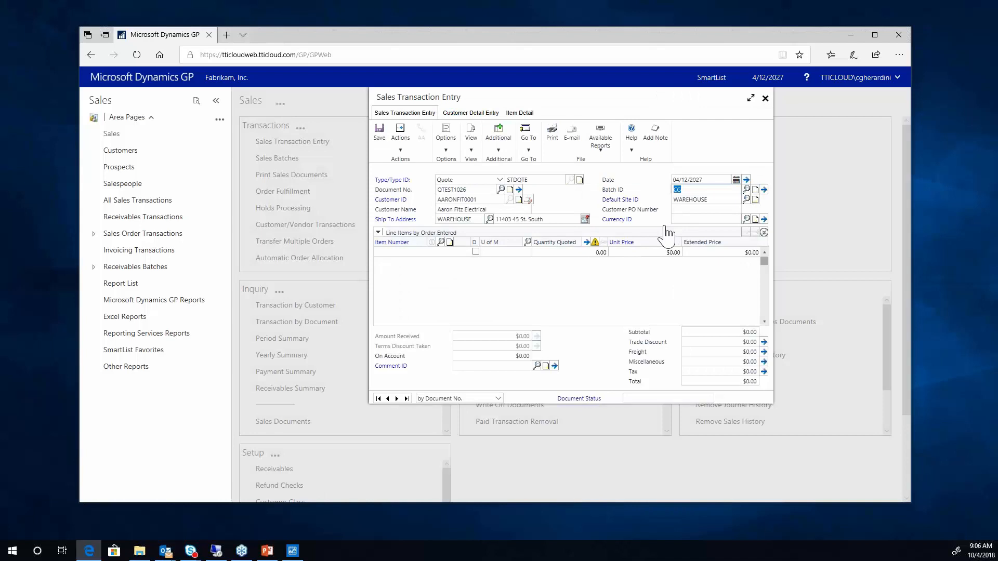
key(Tab)
key(Tab)
key(Tab)
key(Tab)
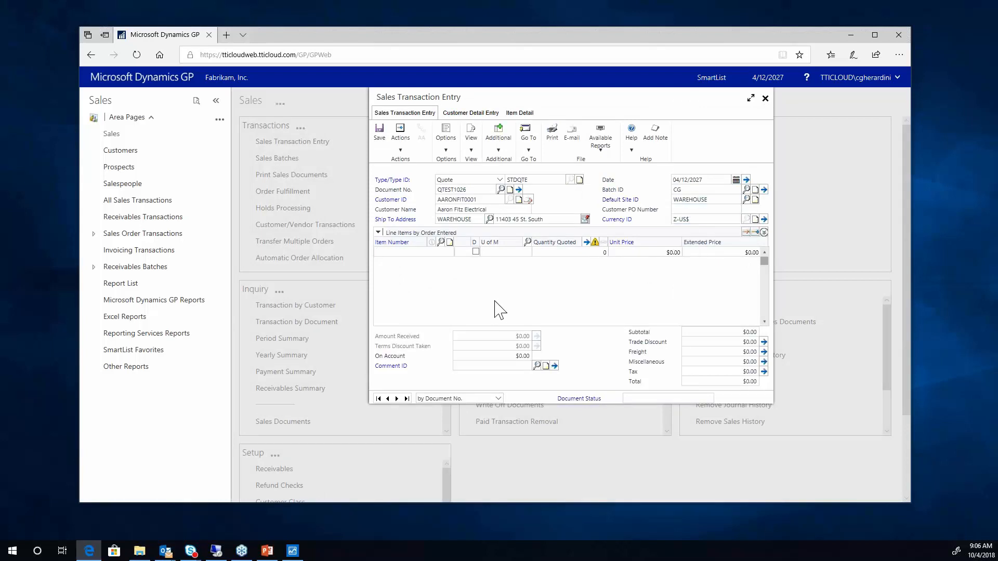
Examine the document attachment options in the note for the STDQTE type ID, browsing for a file and closing the windows without attaching one.
click(578, 180)
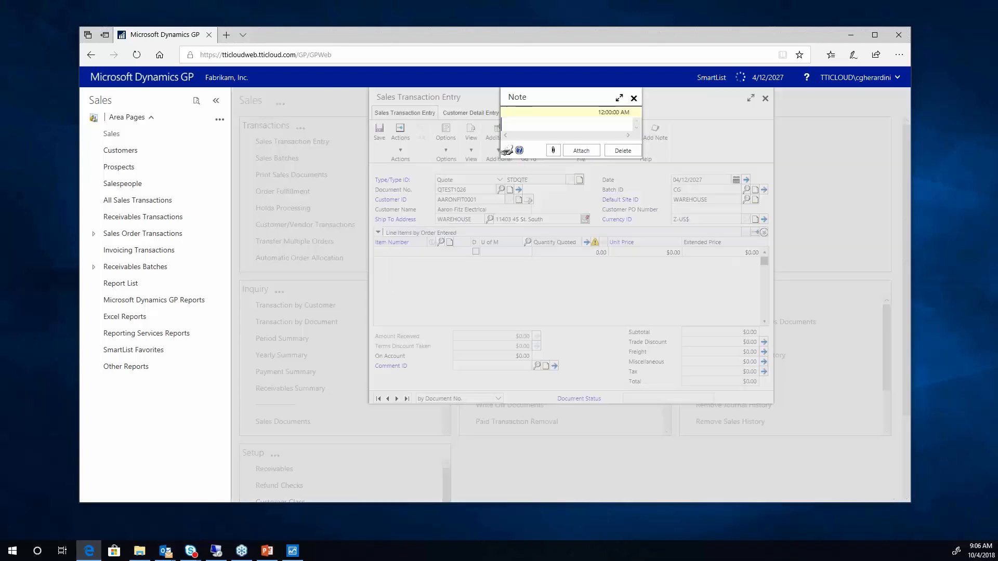
click(581, 151)
click(553, 150)
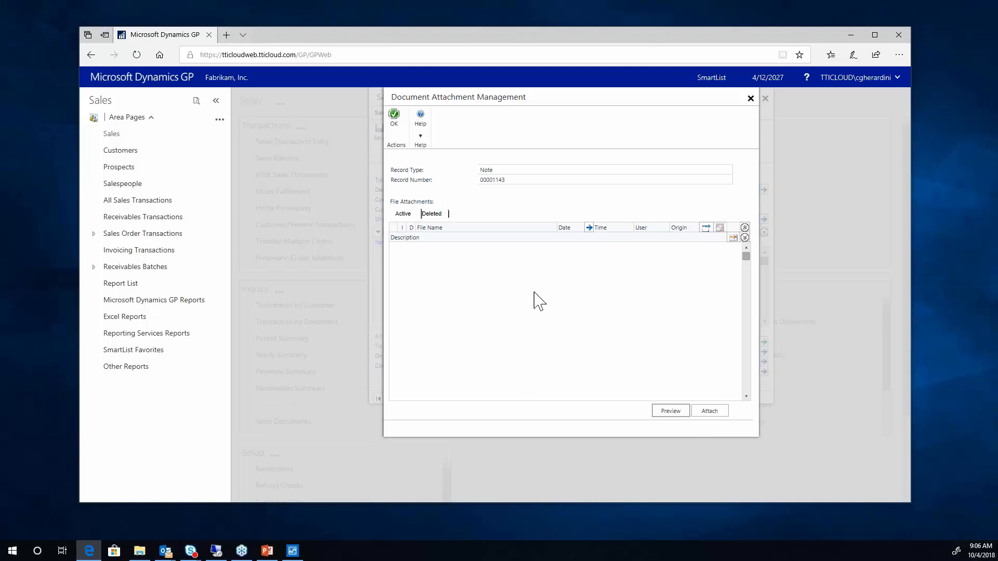
click(705, 416)
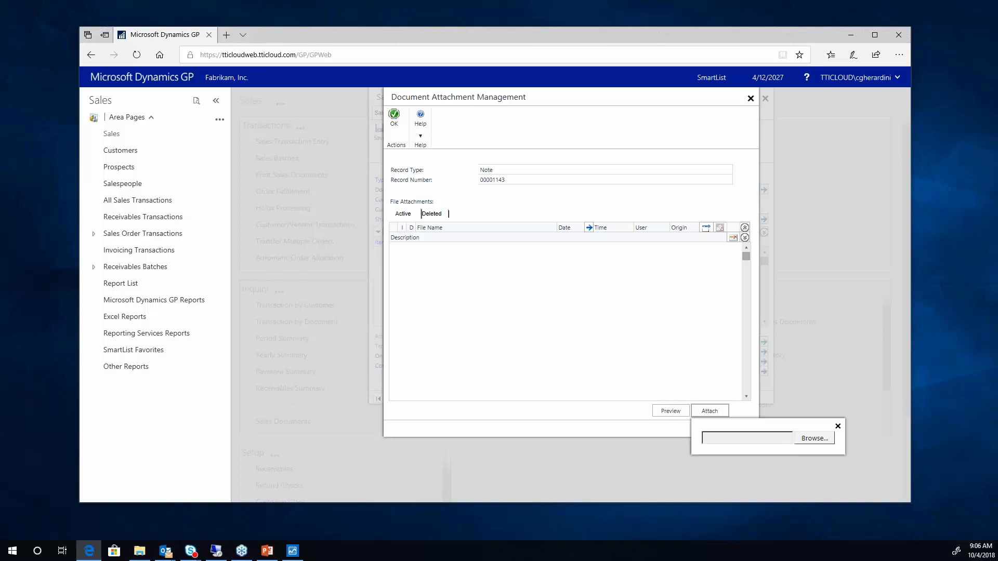
click(814, 439)
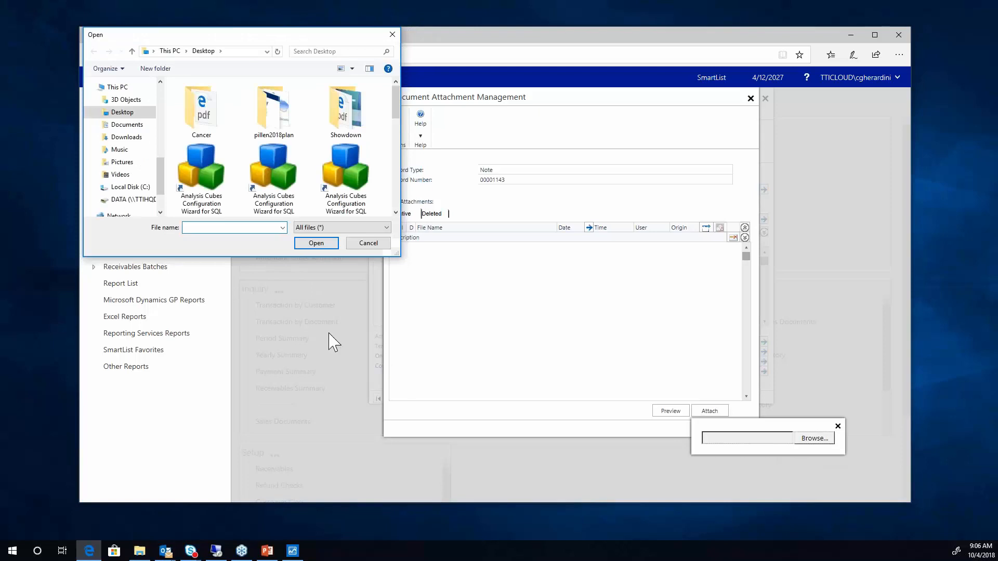
click(393, 34)
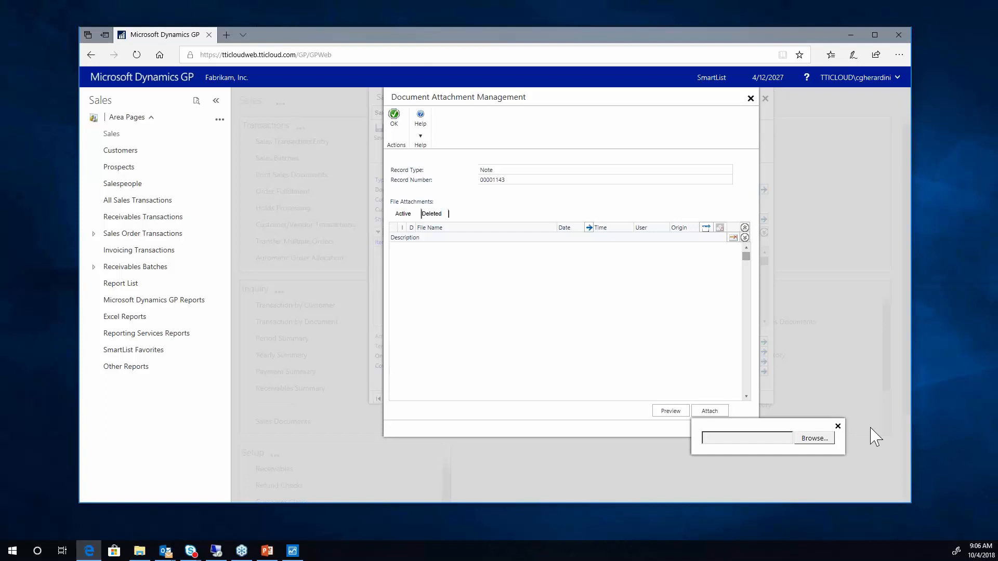
click(838, 426)
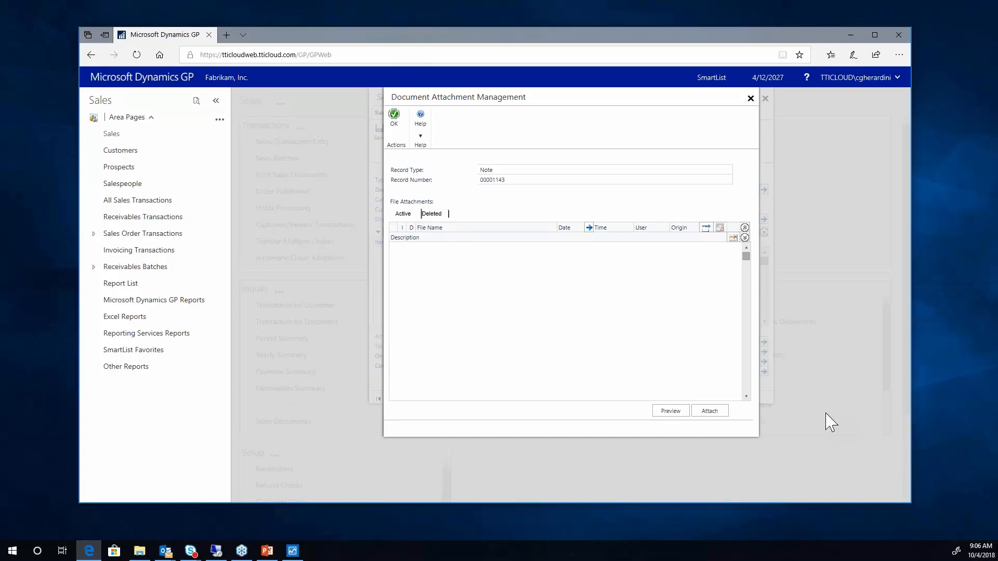
click(750, 98)
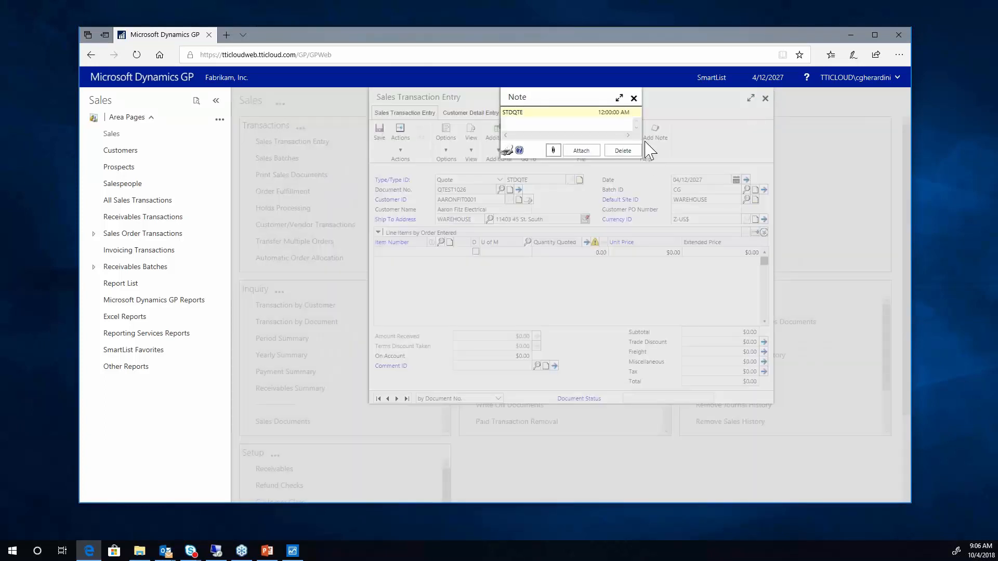
click(633, 98)
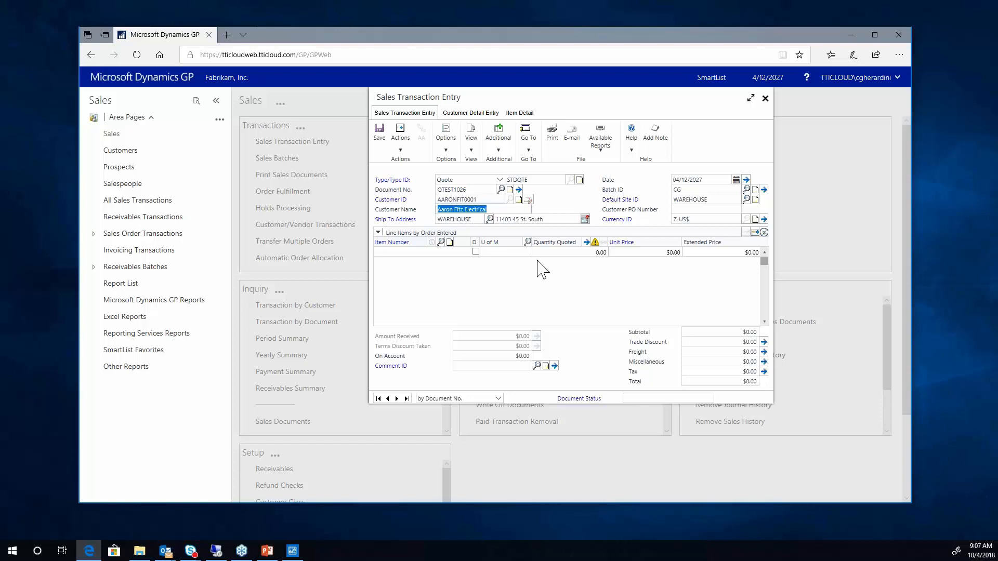
Open Item Maintenance from the item number of the quote's first line.
click(406, 253)
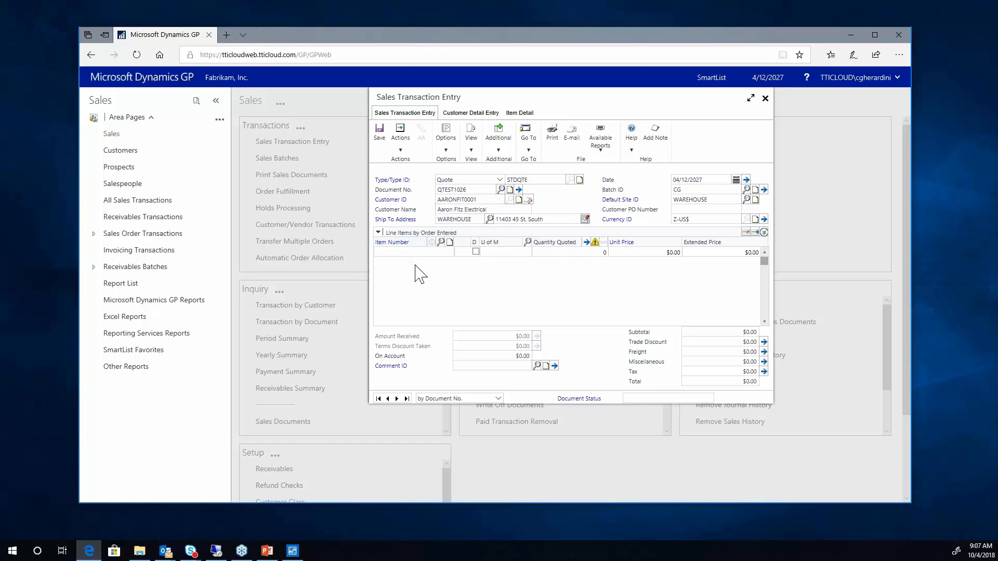
click(398, 242)
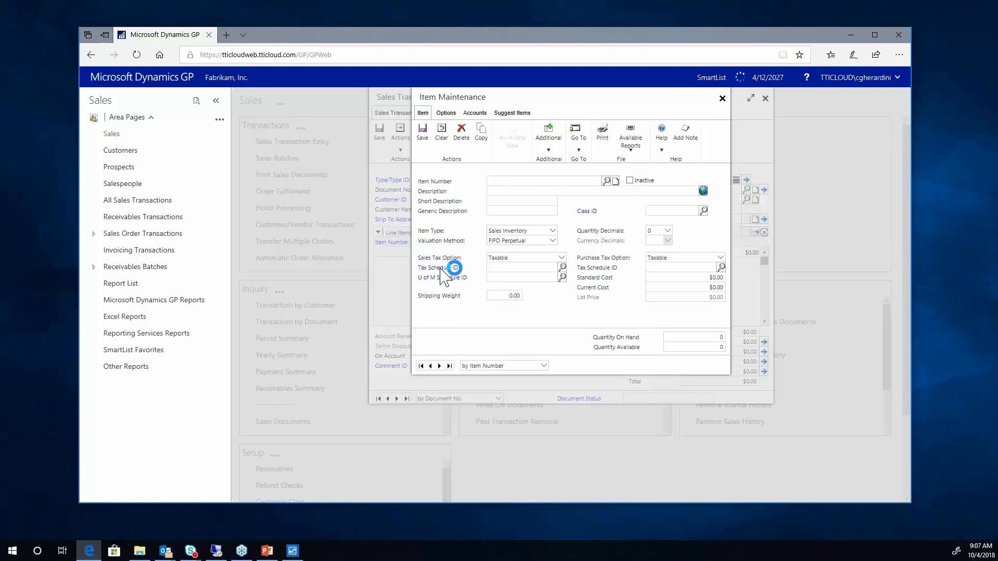
text(1)
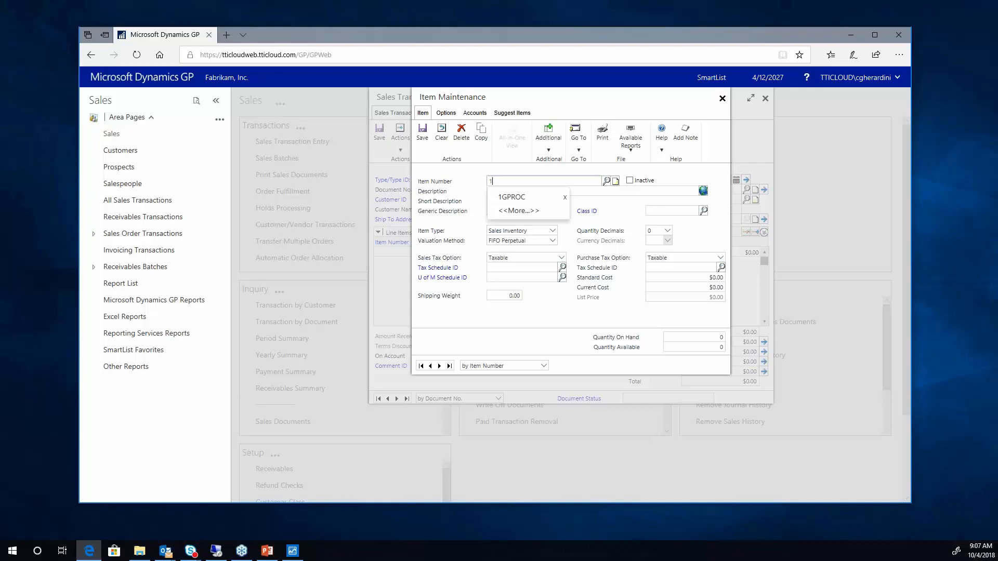
text(GPRO)
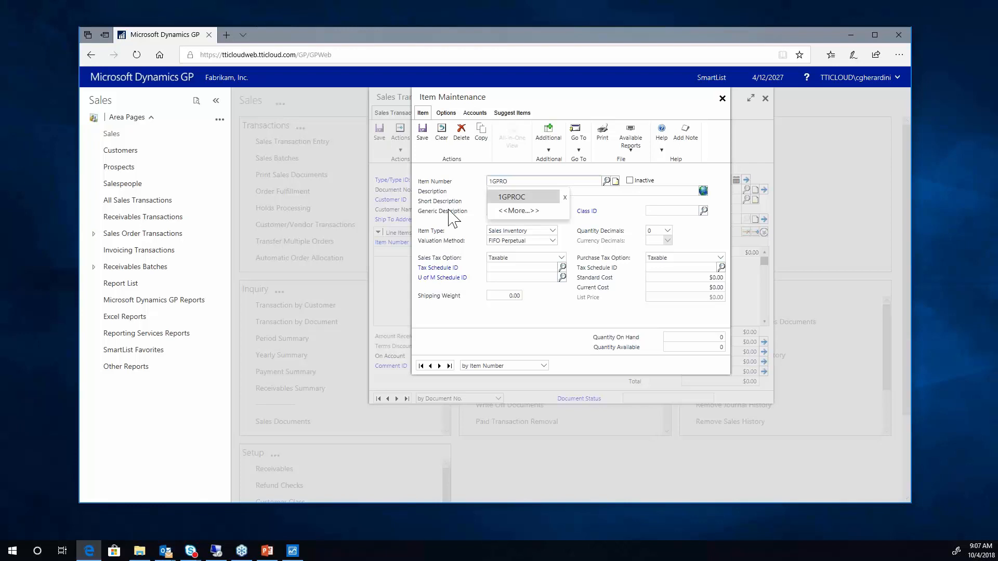
key(Tab)
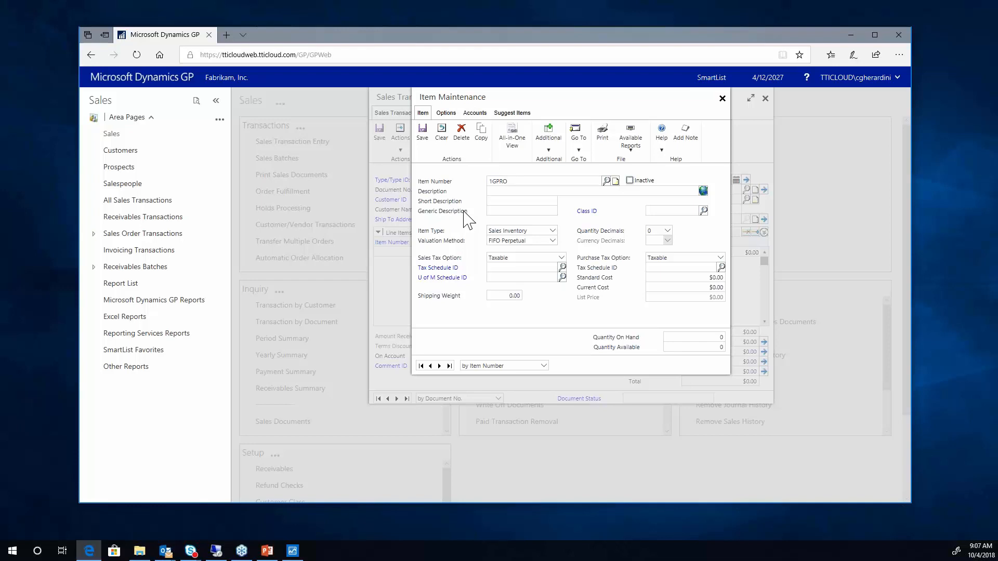
click(512, 191)
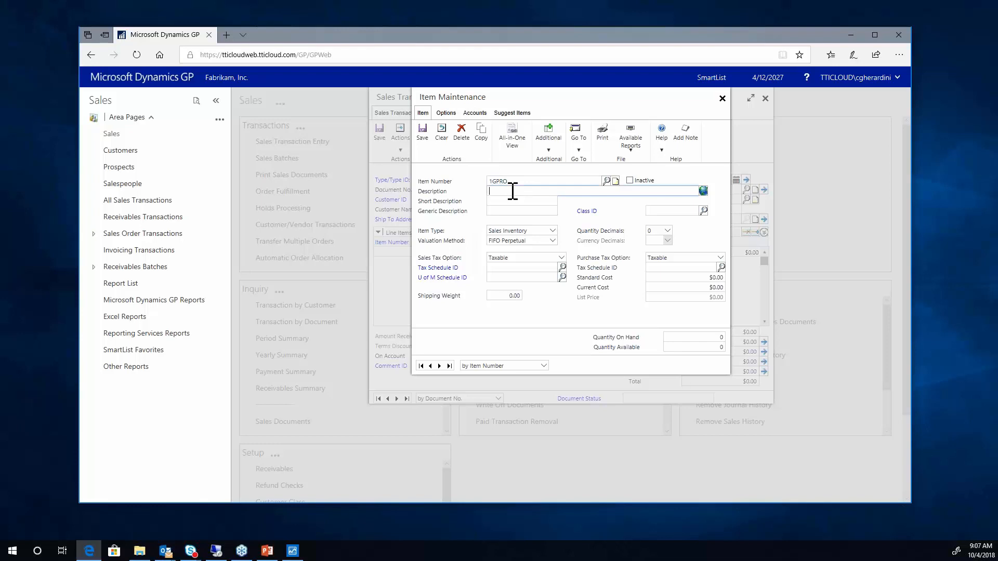
click(442, 132)
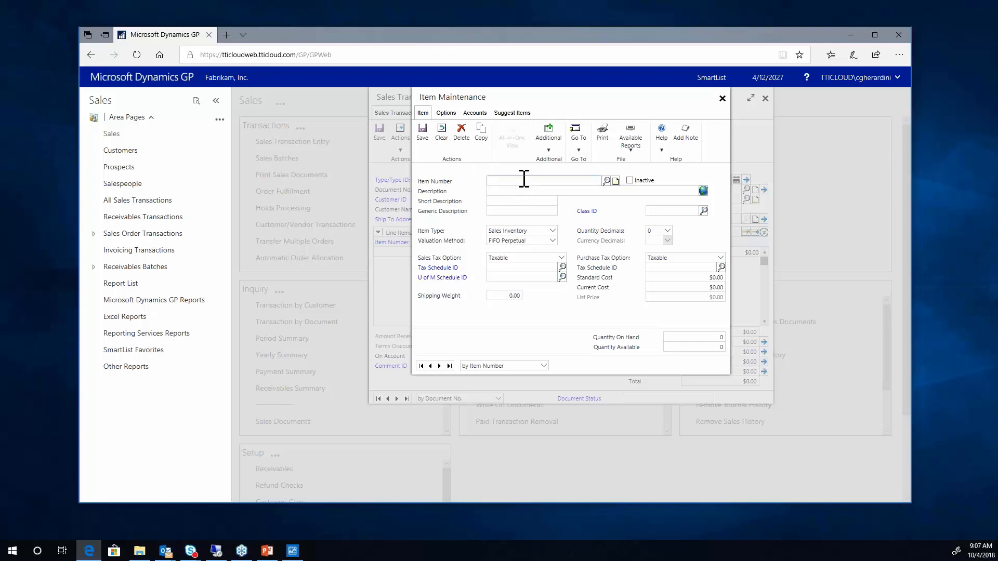
Load the item 1GPROC in Item Maintenance and review the available item types without changing the selection.
text(1GPROC)
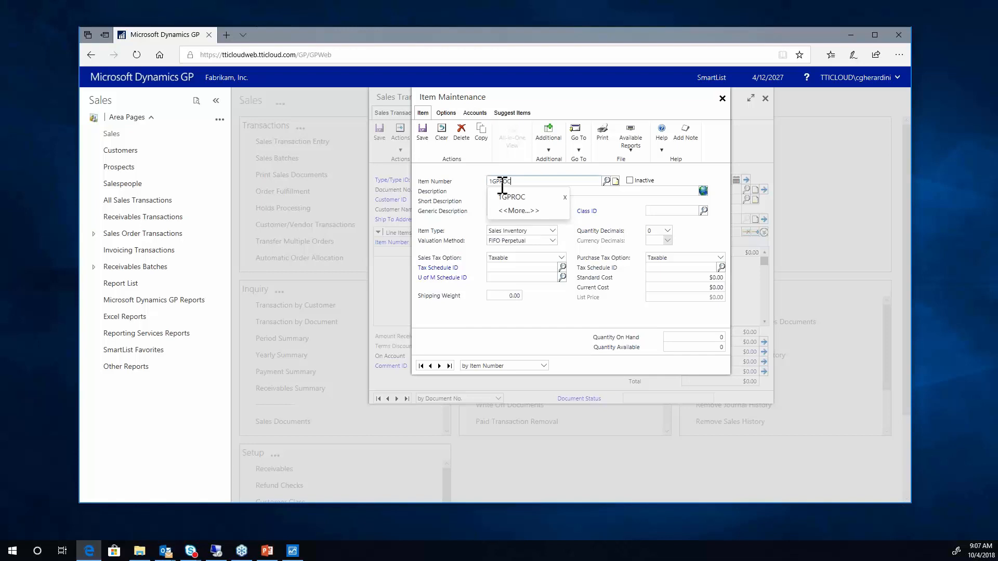
key(Tab)
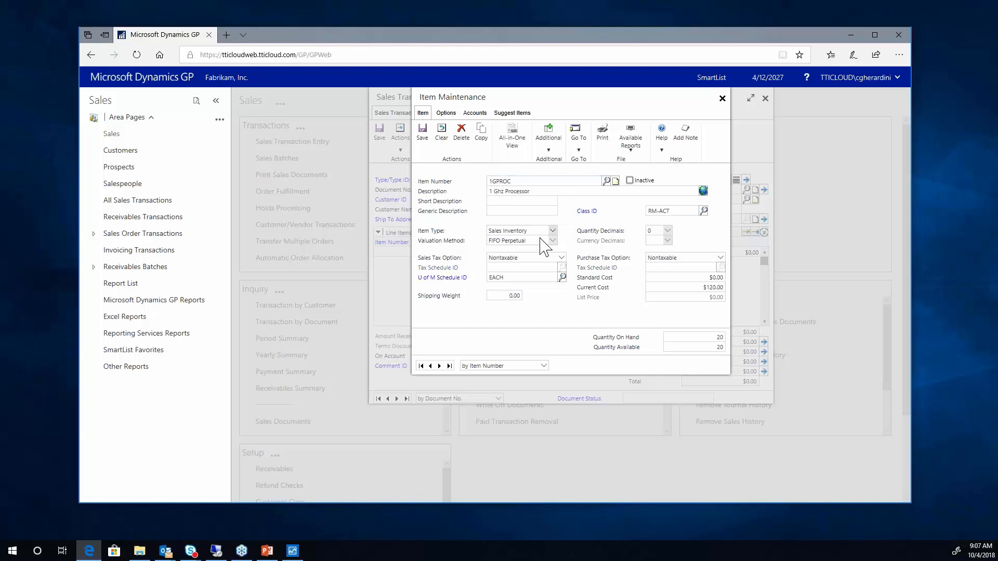
click(553, 232)
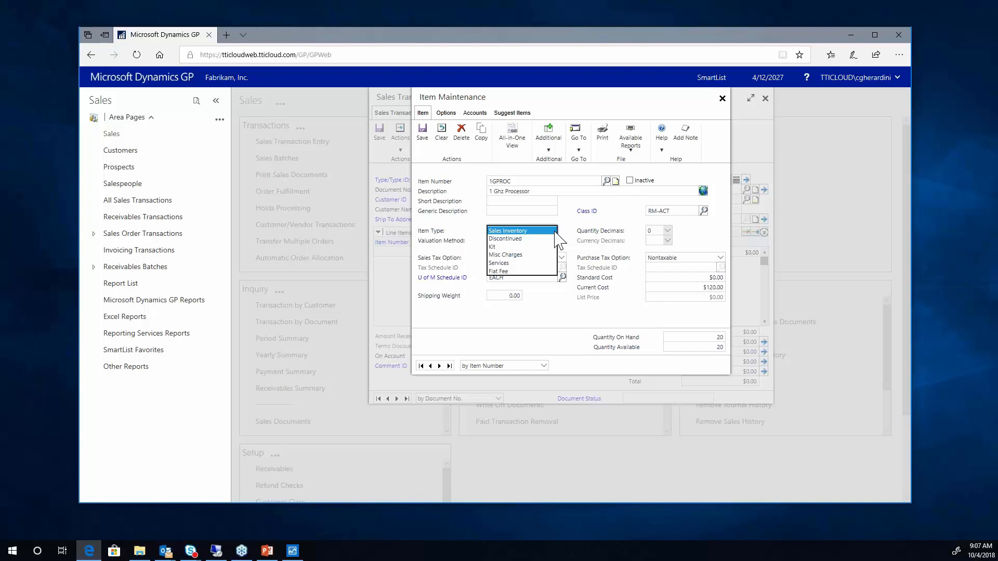
click(570, 226)
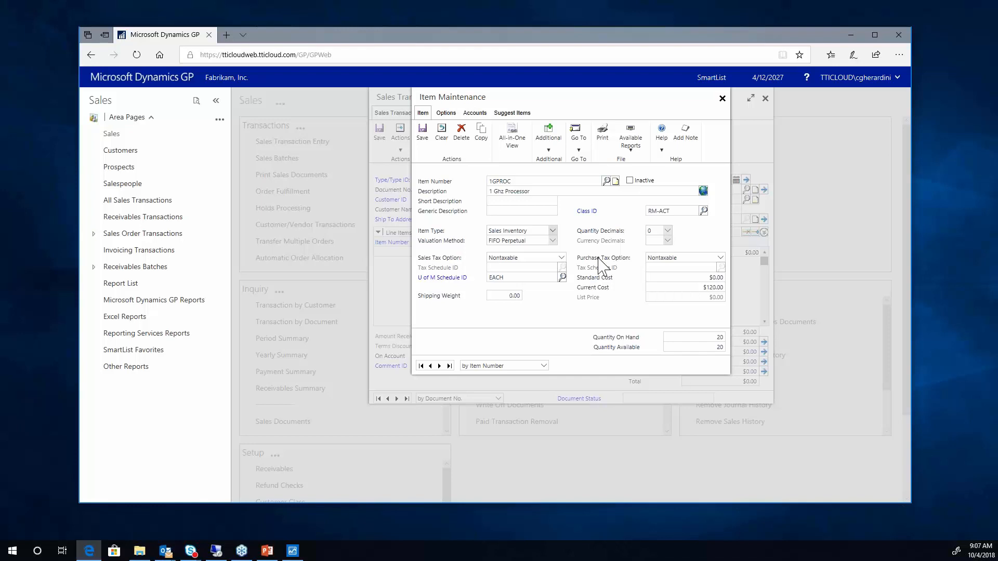
Open the price list of item 1GPROC and add a RETAIL price level line with Case as the unit of measure.
click(577, 140)
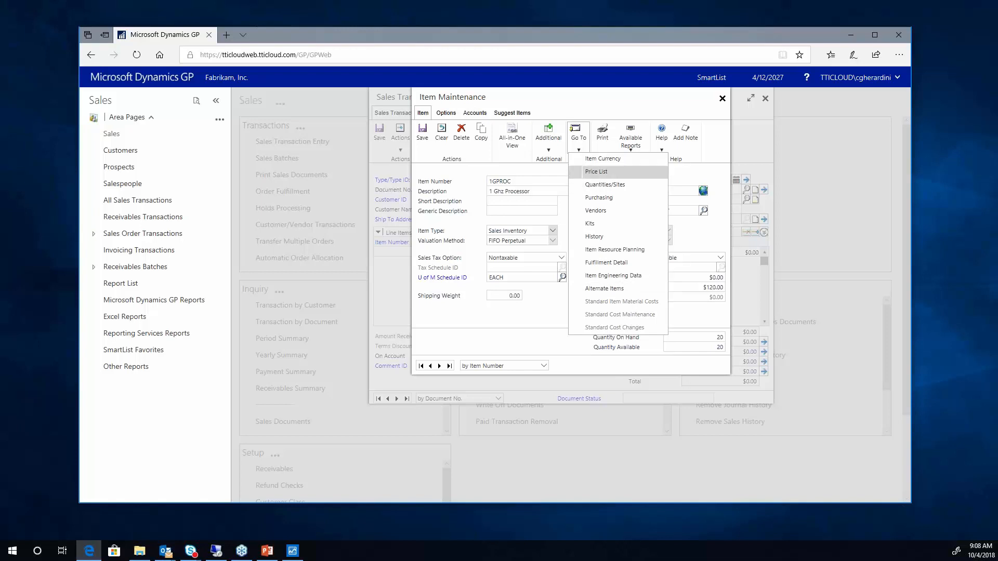
click(596, 171)
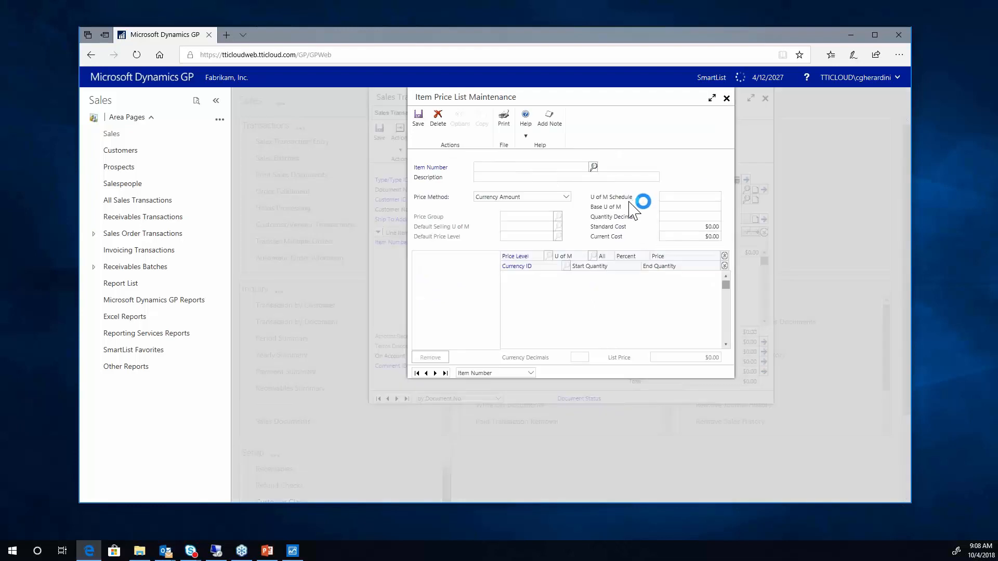
click(535, 227)
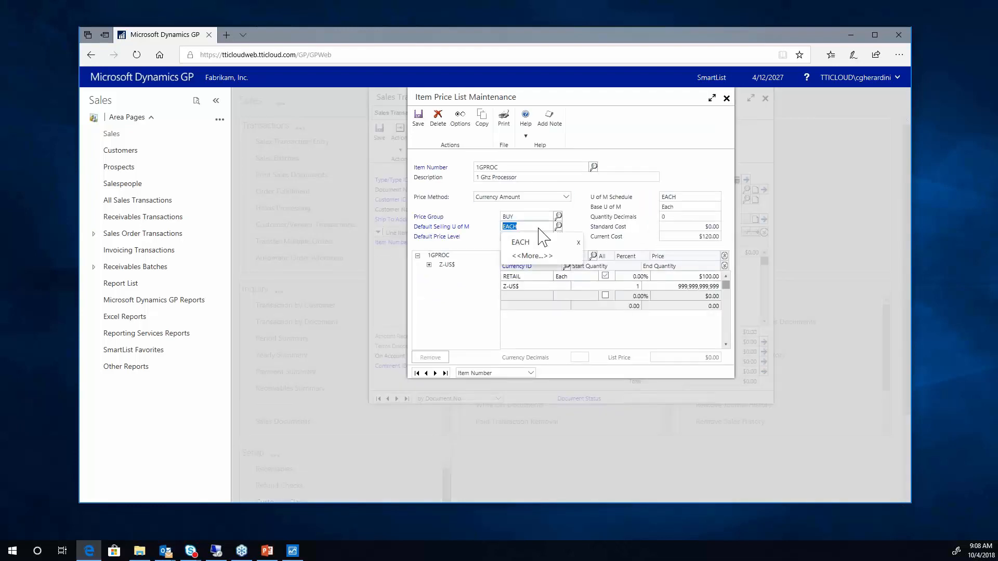
click(526, 297)
text(RETAIL)
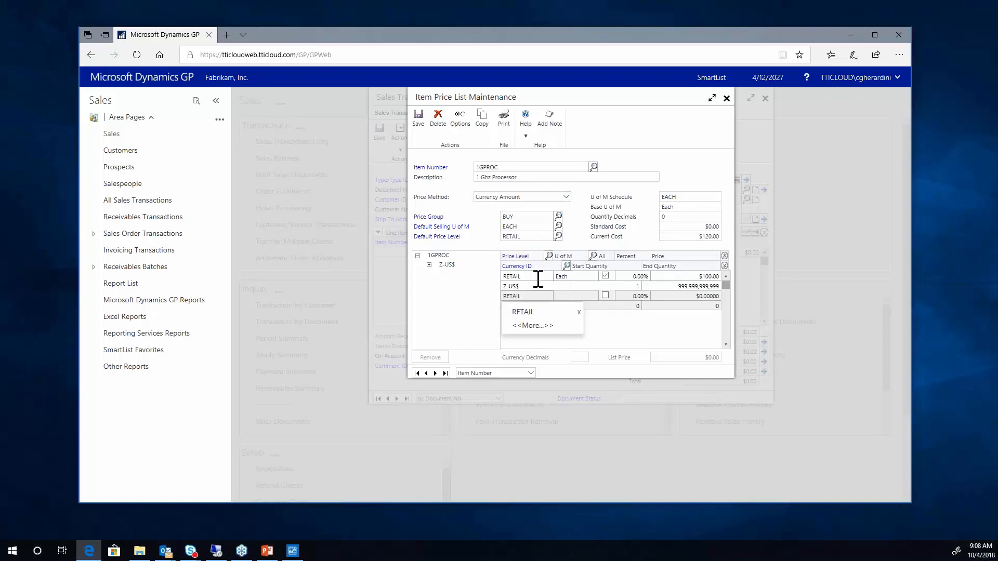
key(Tab)
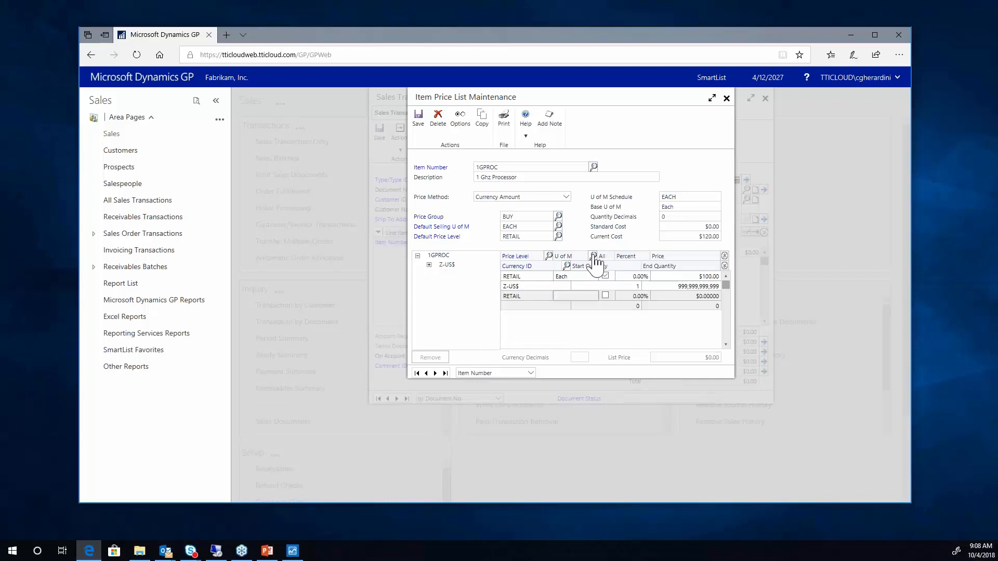
click(593, 256)
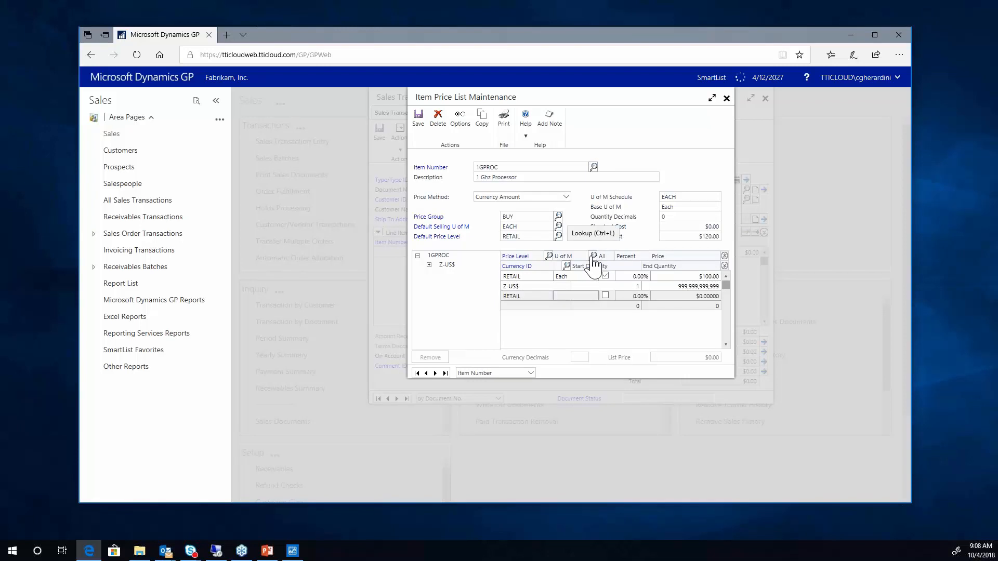
click(460, 213)
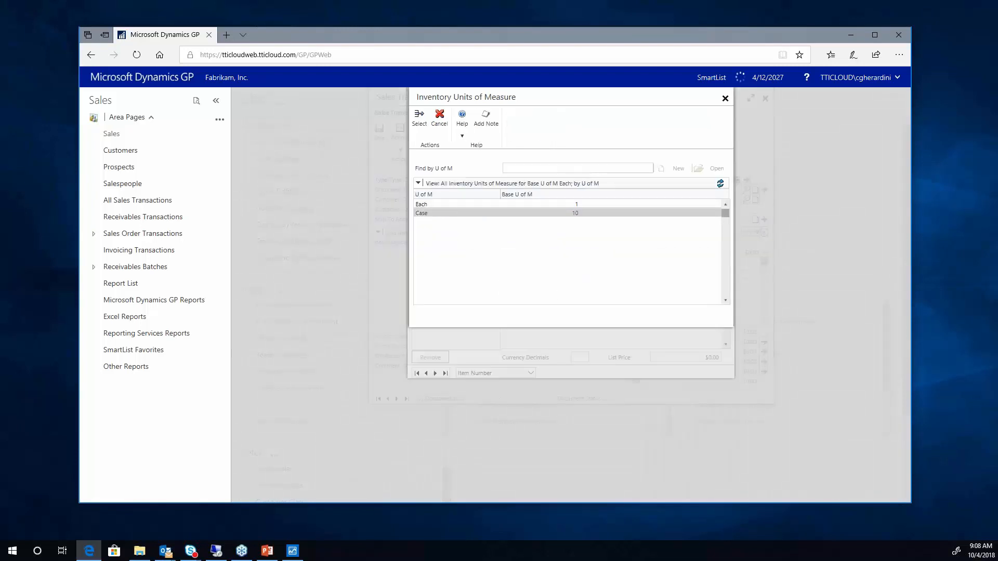
double_click(473, 214)
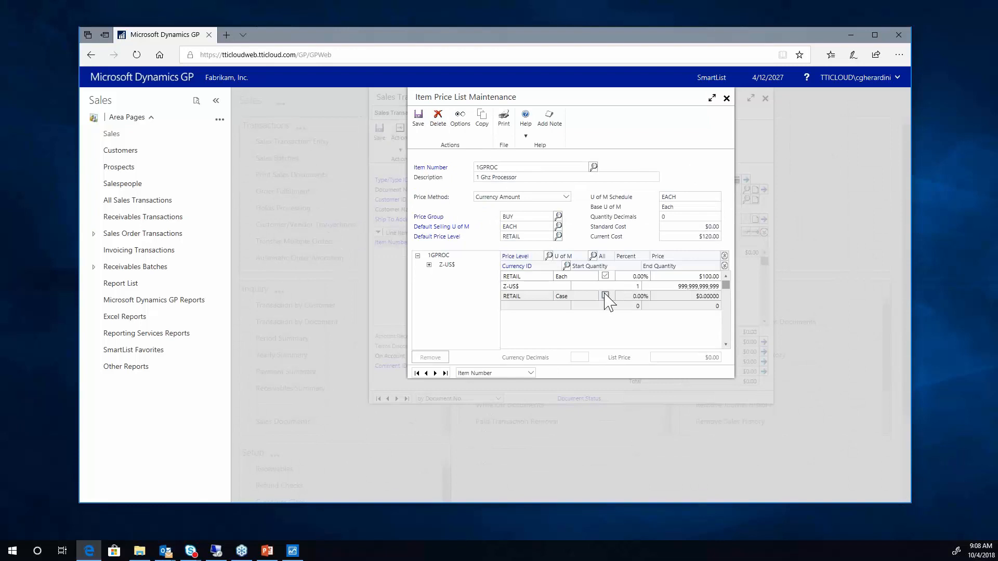
Set the Case line's price to $900.00 for all quantities in currency Z-US$, and save and close the price list.
click(605, 296)
click(676, 295)
key(Tab)
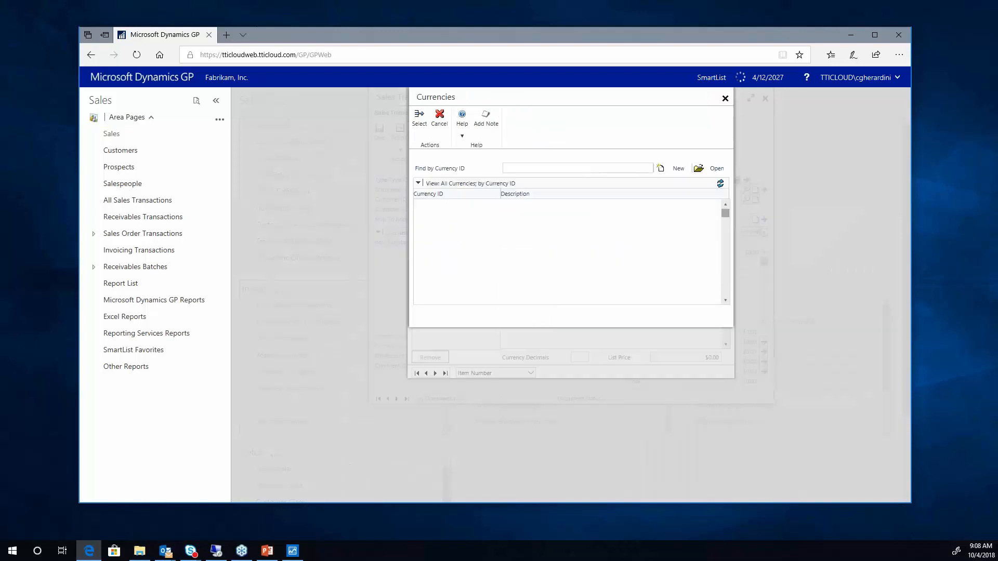
click(451, 266)
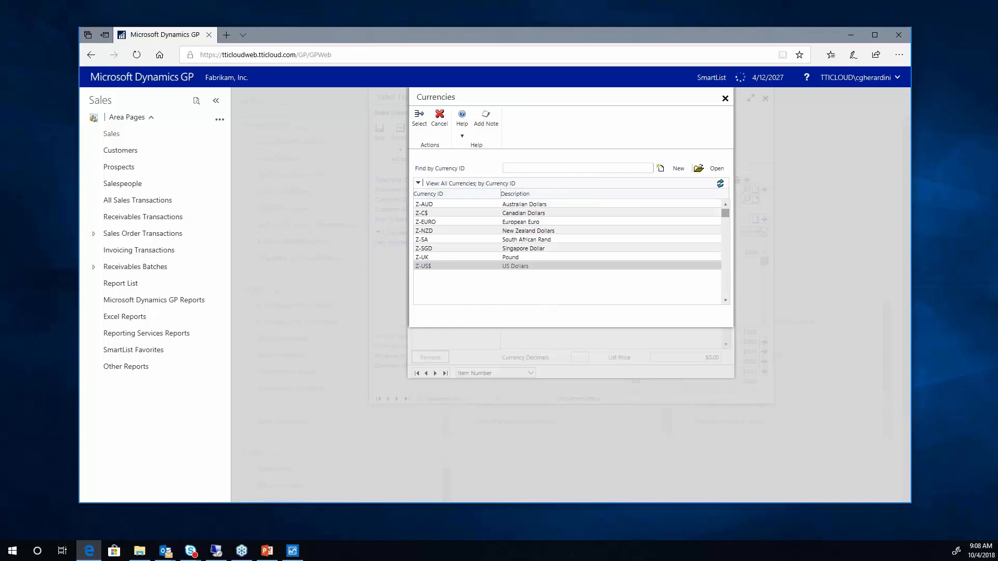
double_click(451, 266)
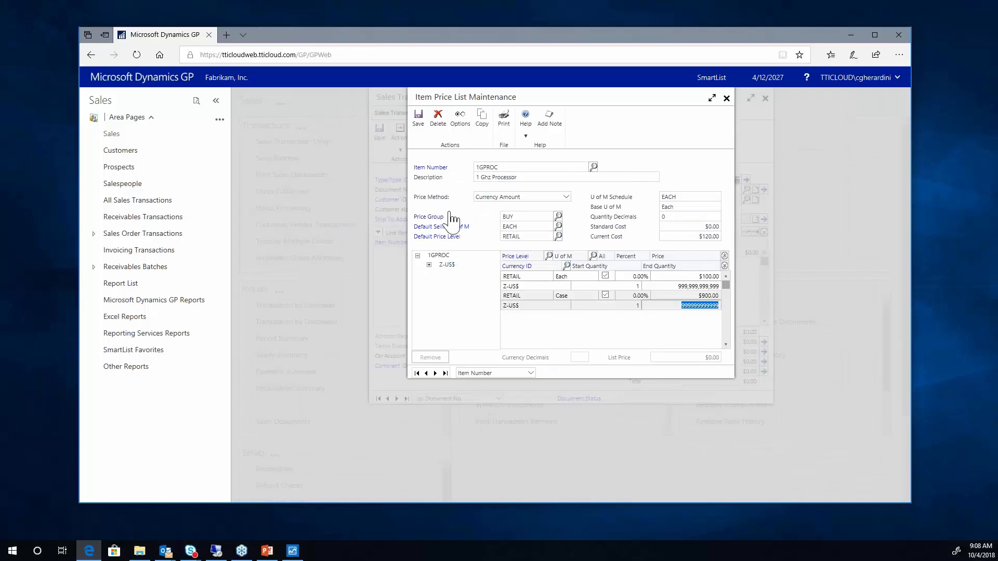
click(418, 119)
click(726, 99)
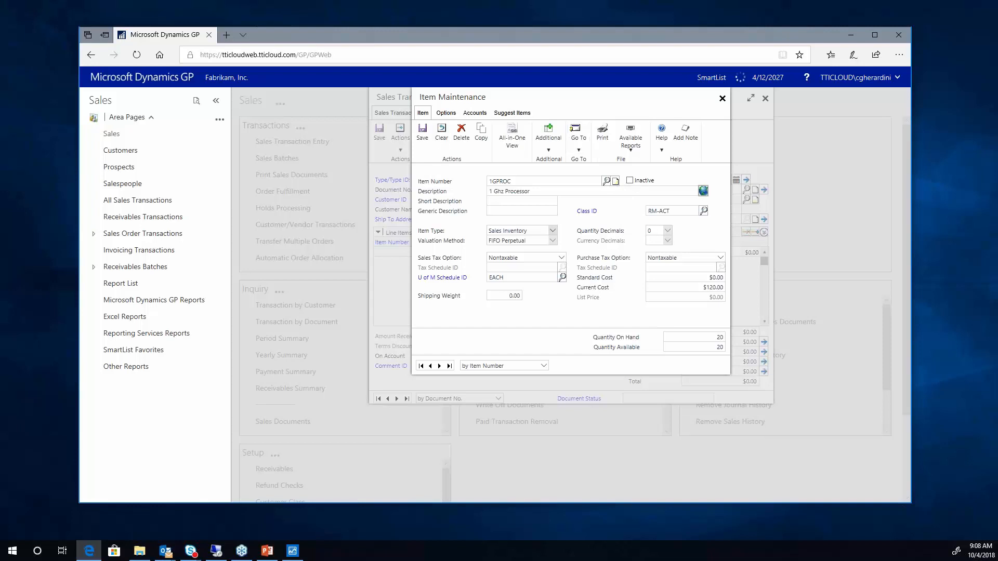
Examine the item's internet information, including the Image field, and close it without entering anything.
click(704, 190)
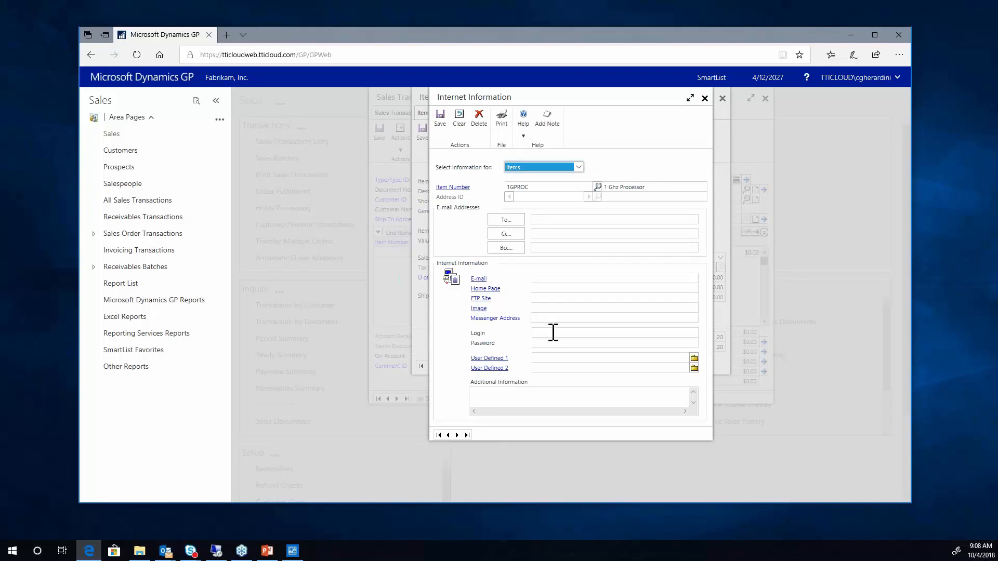
click(550, 308)
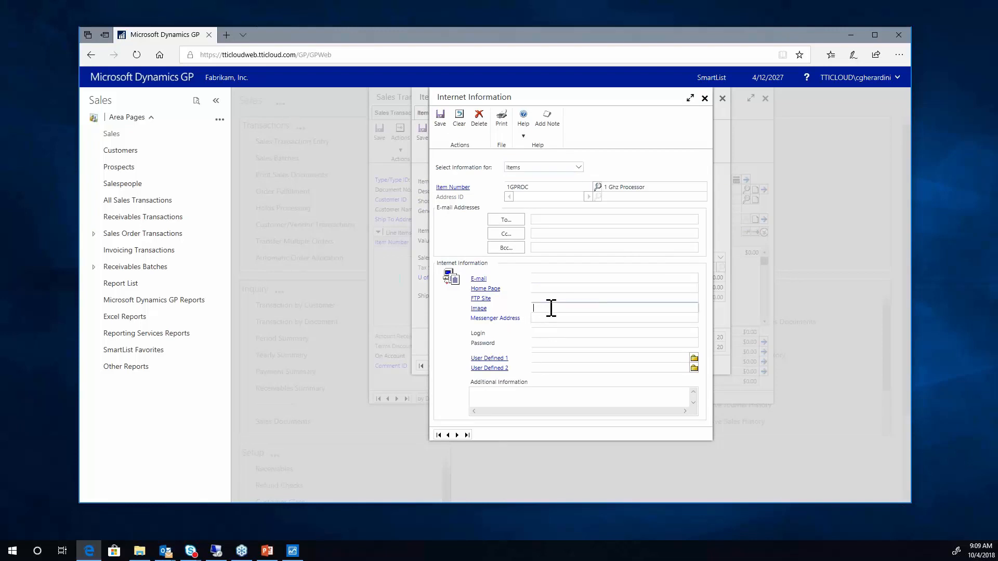
click(704, 98)
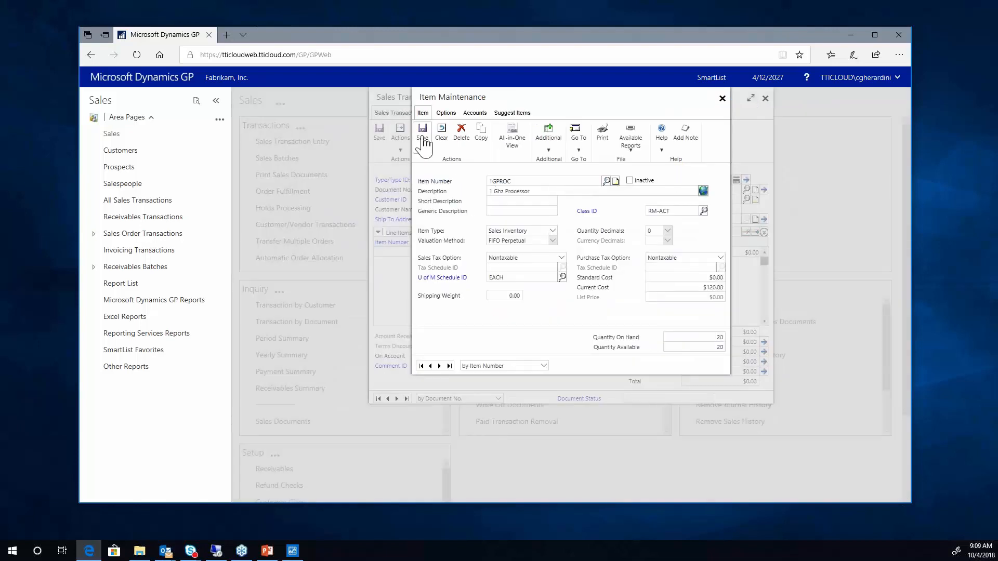
Save and close the item record, and enter item 1GPROC with quantity 10 on the quote's first line.
click(423, 139)
click(721, 99)
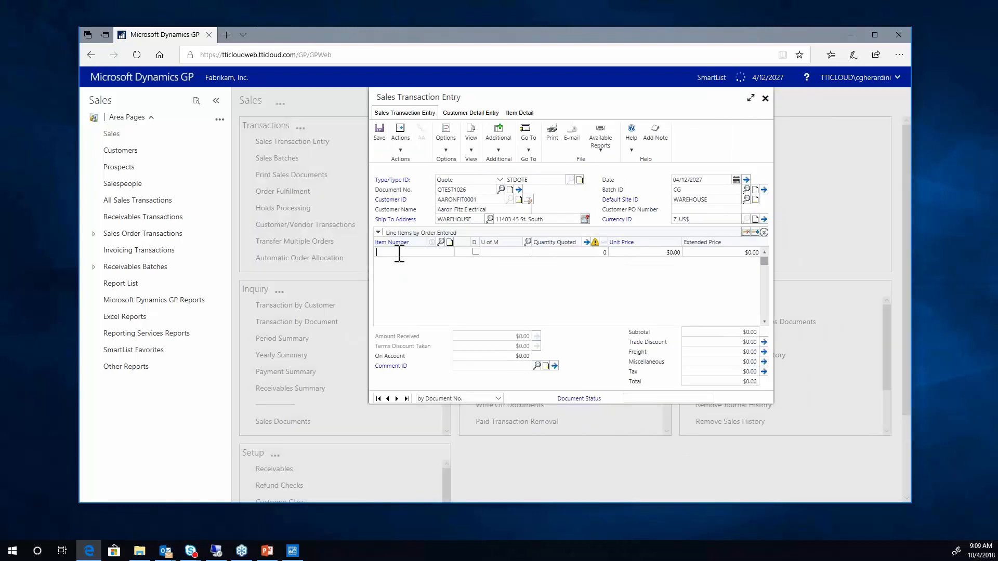
text(1G)
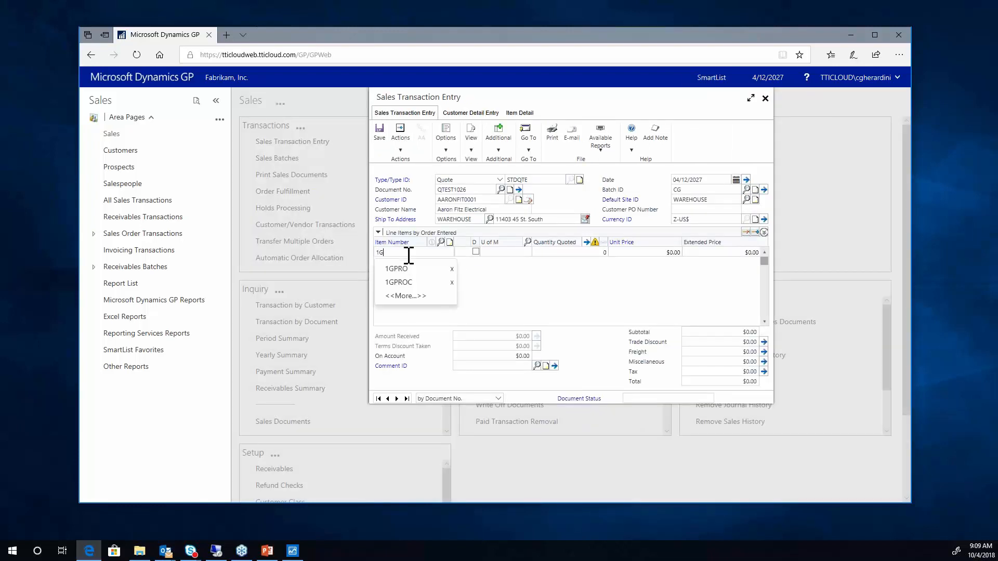
text(PROC)
key(Tab)
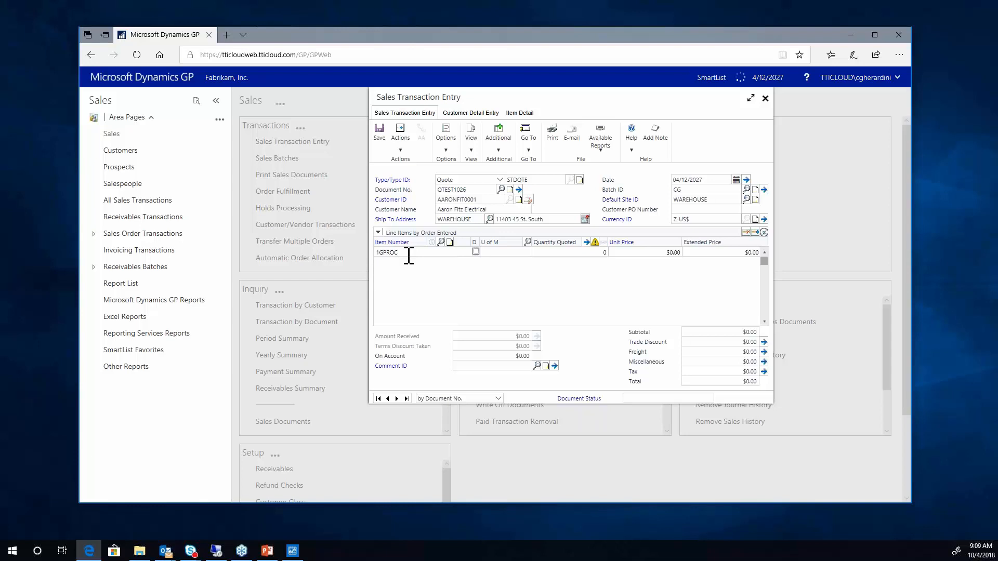
text(10)
key(Tab)
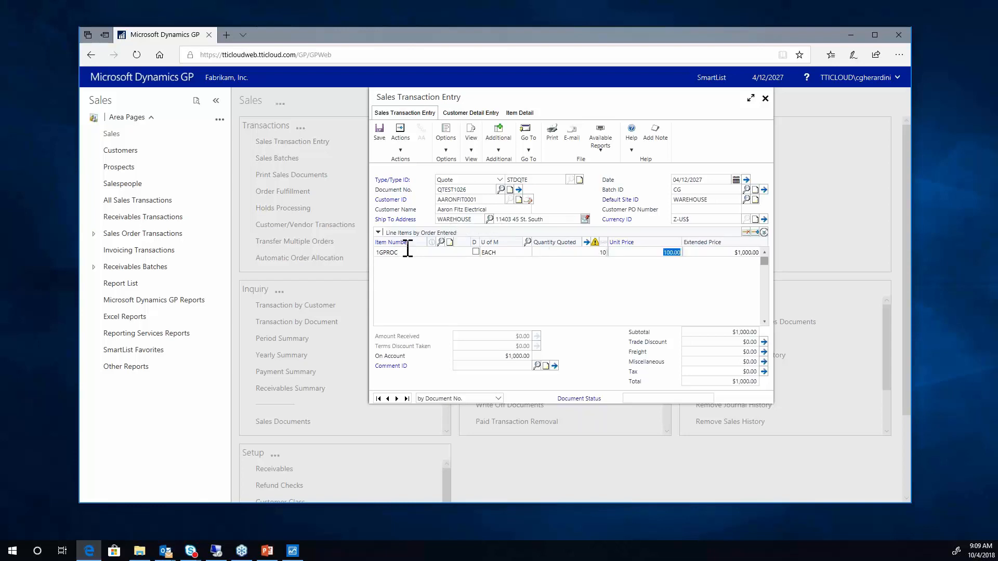
Change the unit of measure of the 1GPROC quote line to case, keeping the recalculated price.
click(507, 252)
text(case)
key(Tab)
key(Tab)
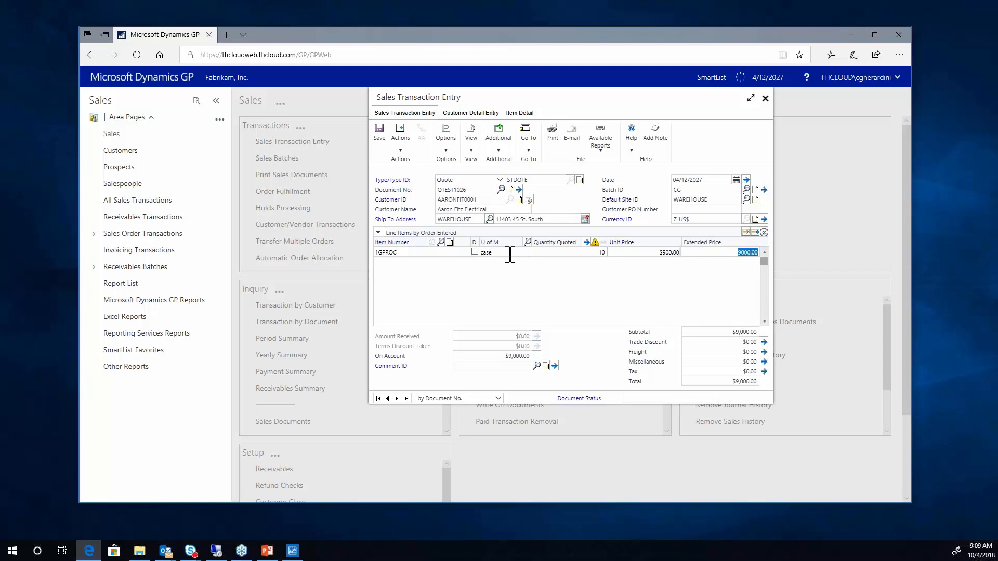
Expand the line item details and set the quote's requested ship date to 10/12/2018.
click(763, 232)
click(745, 179)
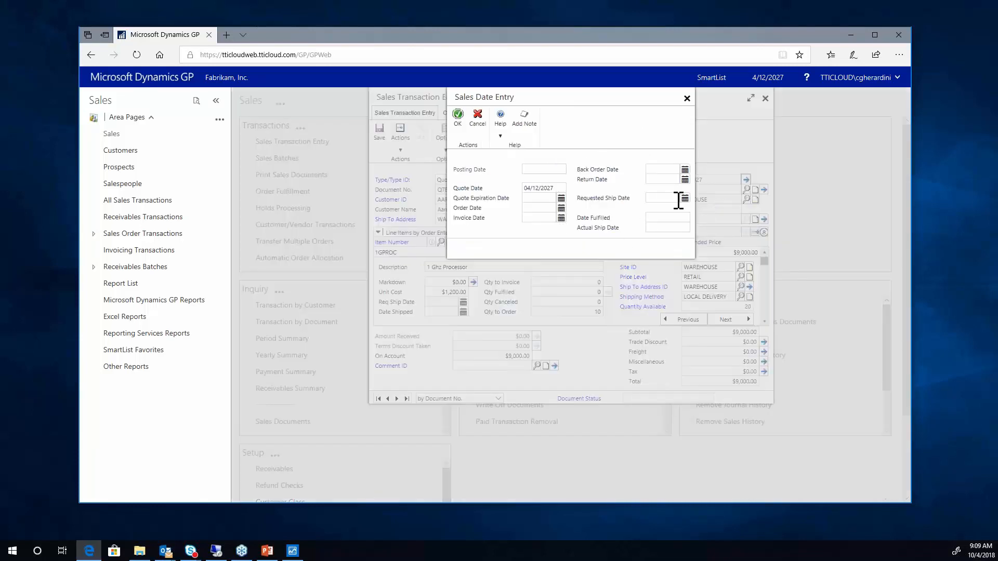
click(685, 198)
click(457, 116)
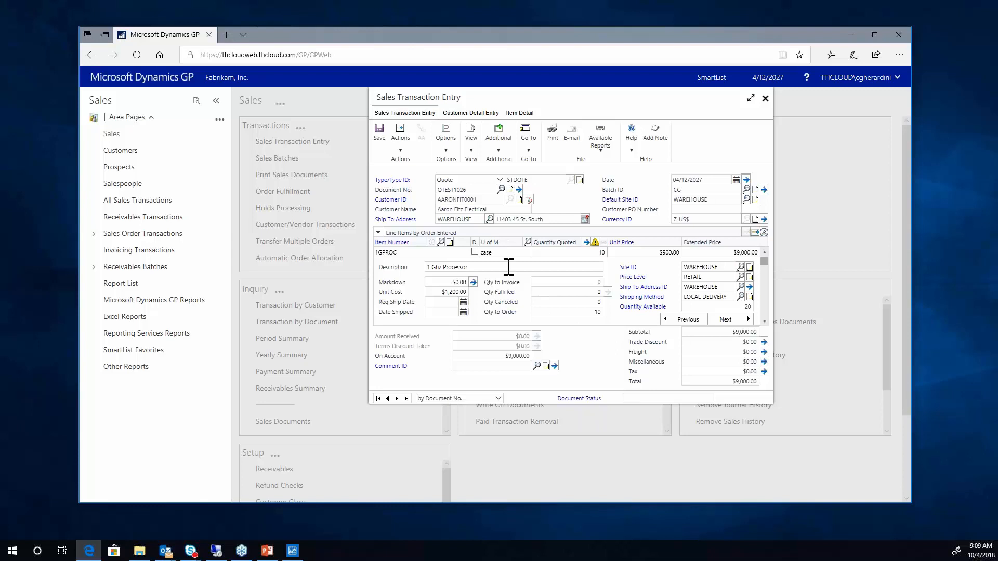
Save the quote and start printing its document with Quotes included in the Blank Paper format.
click(553, 136)
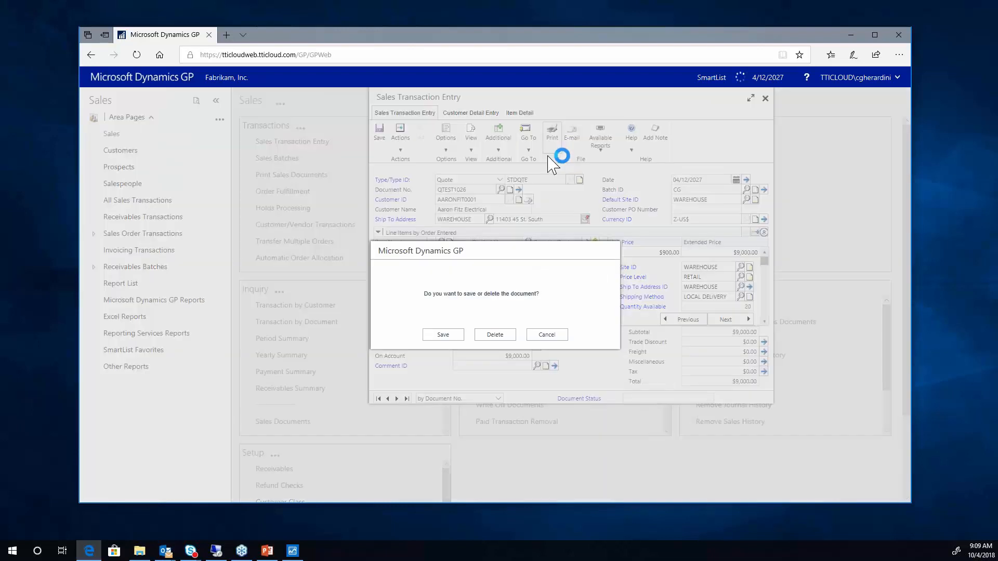
click(446, 335)
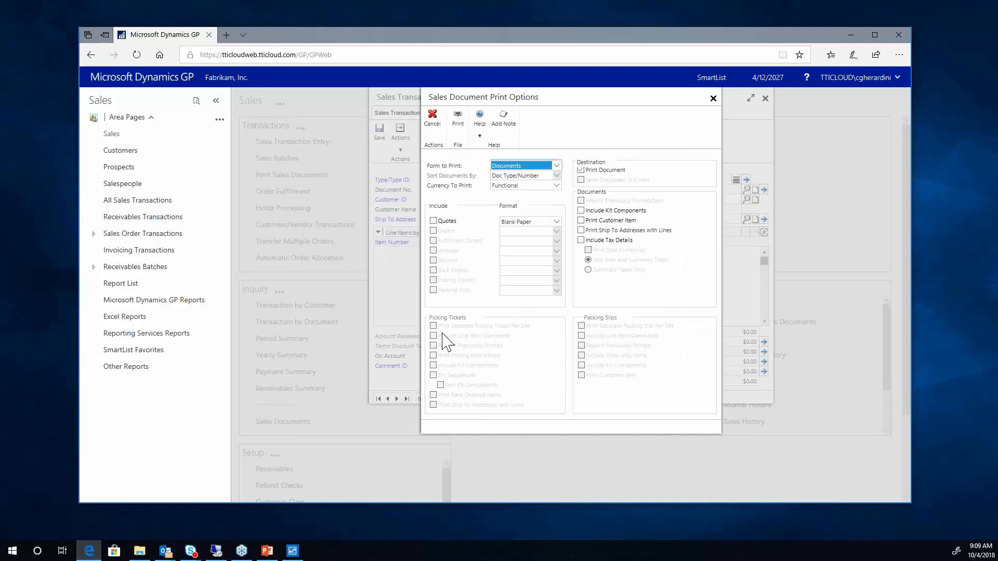
click(436, 222)
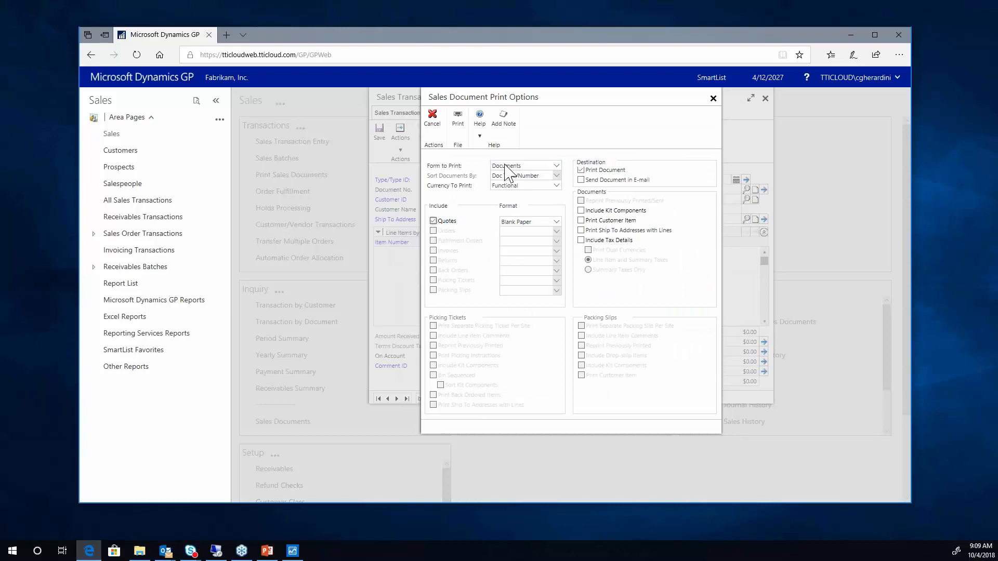
click(460, 131)
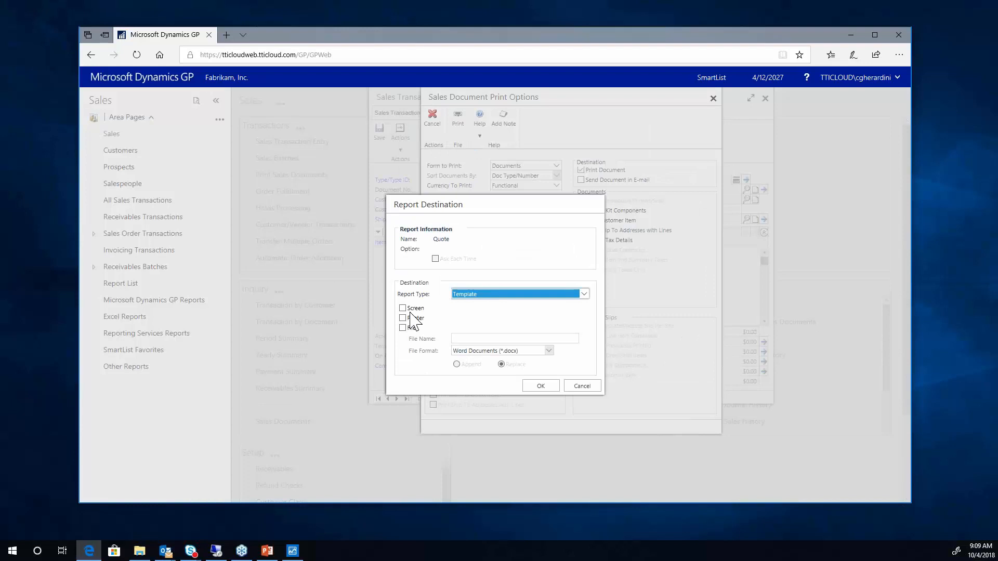
Output the quote to the screen using the Template report type, view the generated document in Word and close it.
click(404, 309)
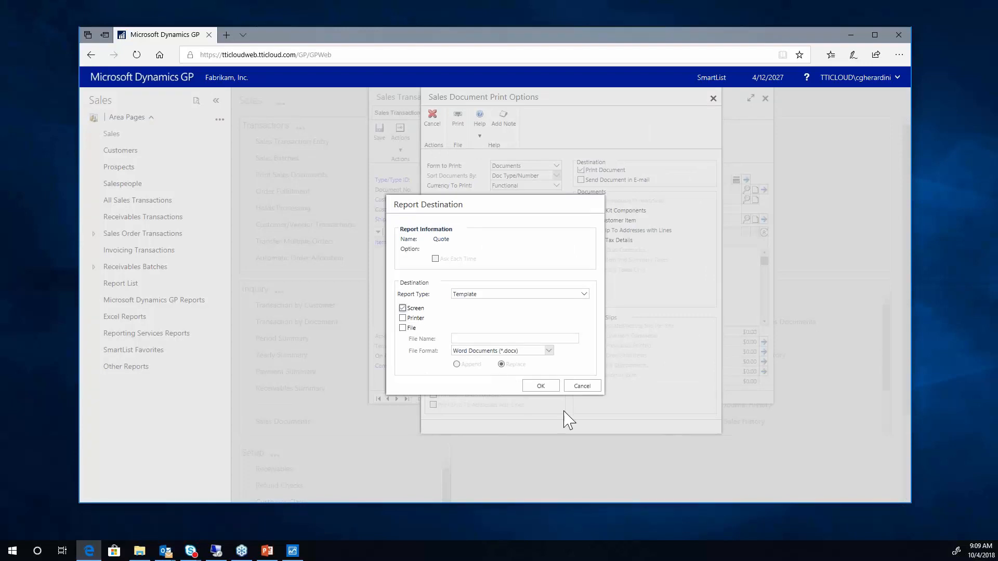
click(547, 391)
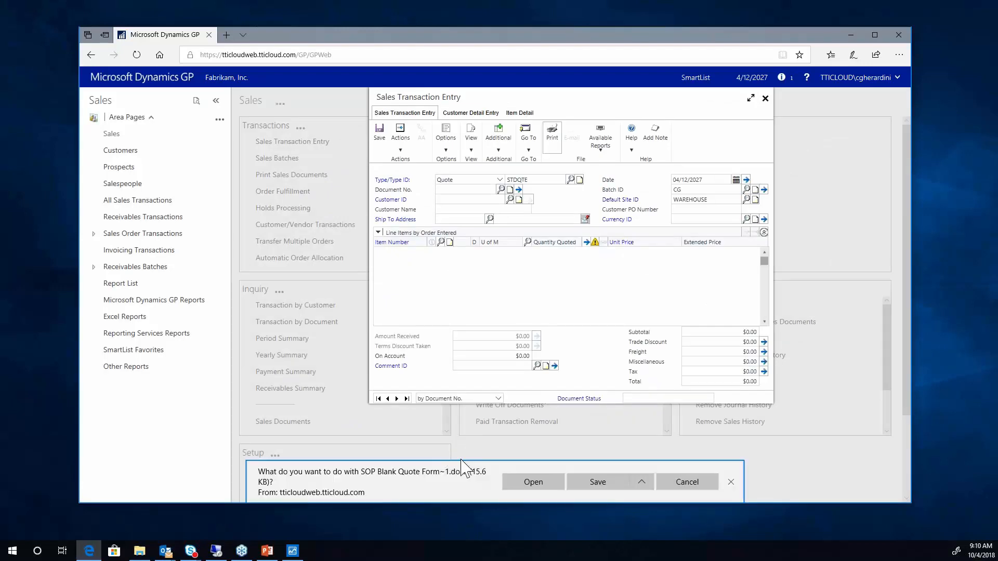
click(534, 482)
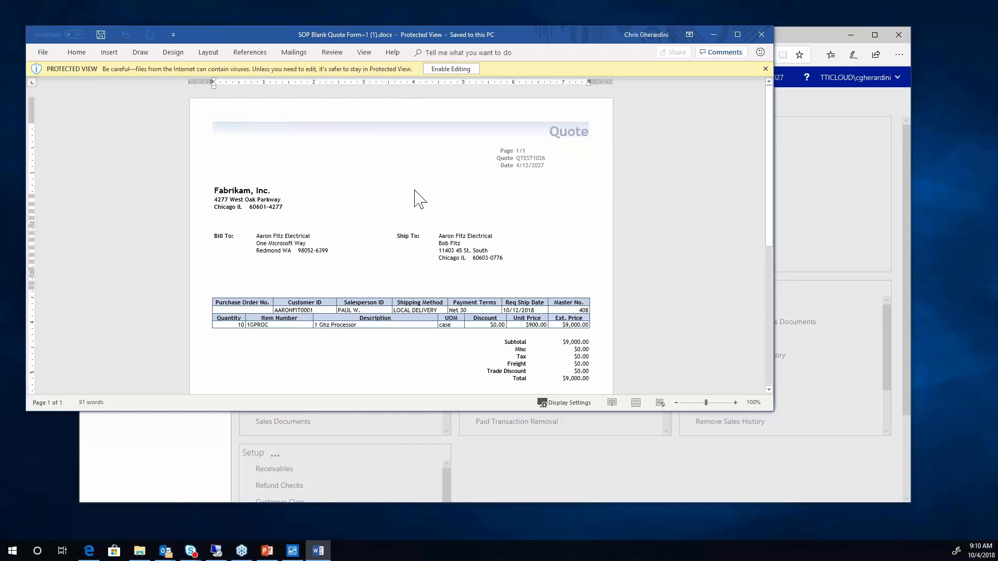
click(762, 34)
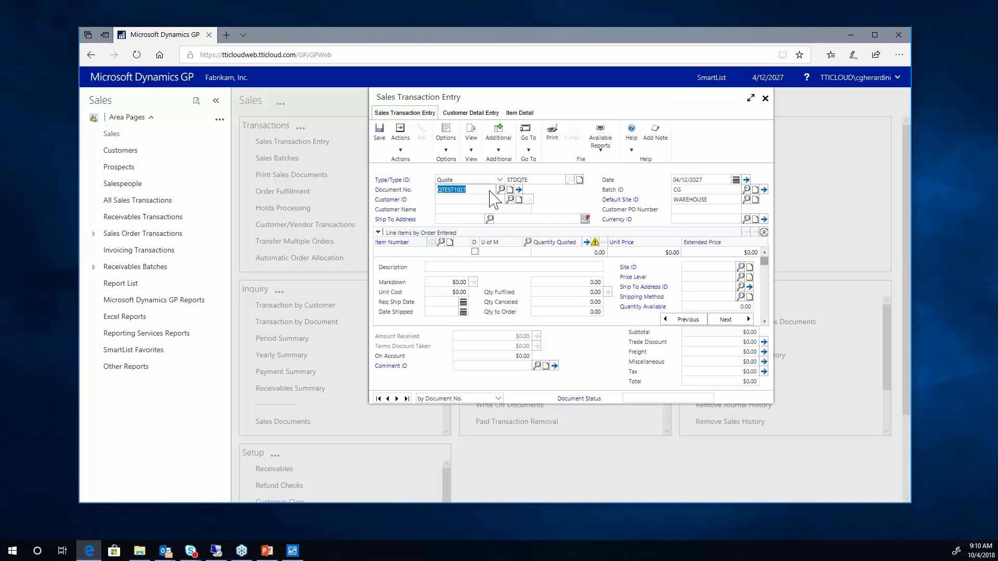
Recall the previously saved Aaron Fitz Electrical quote and transfer it to an order with totals included.
click(489, 190)
key(Tab)
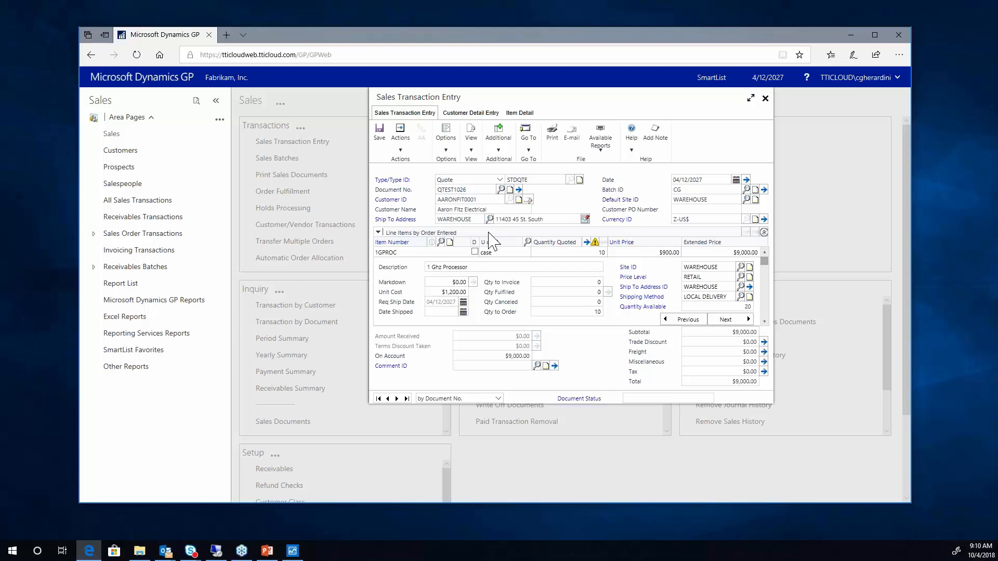
click(400, 150)
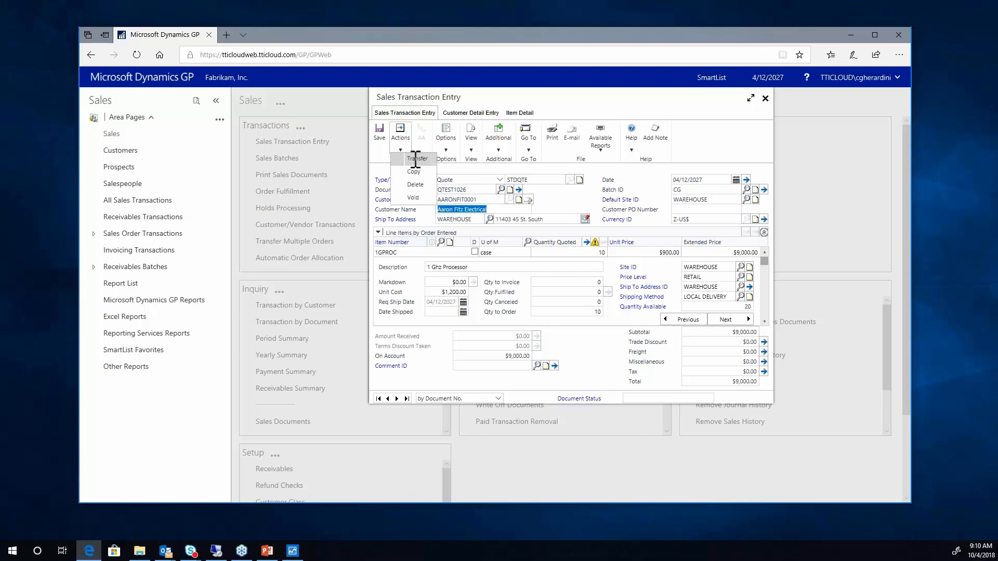
click(415, 166)
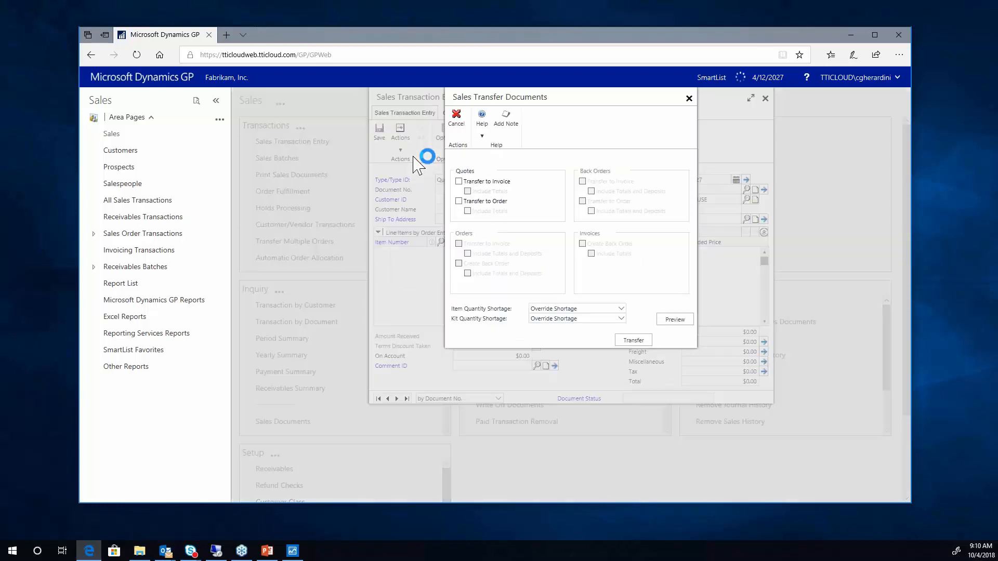
click(459, 202)
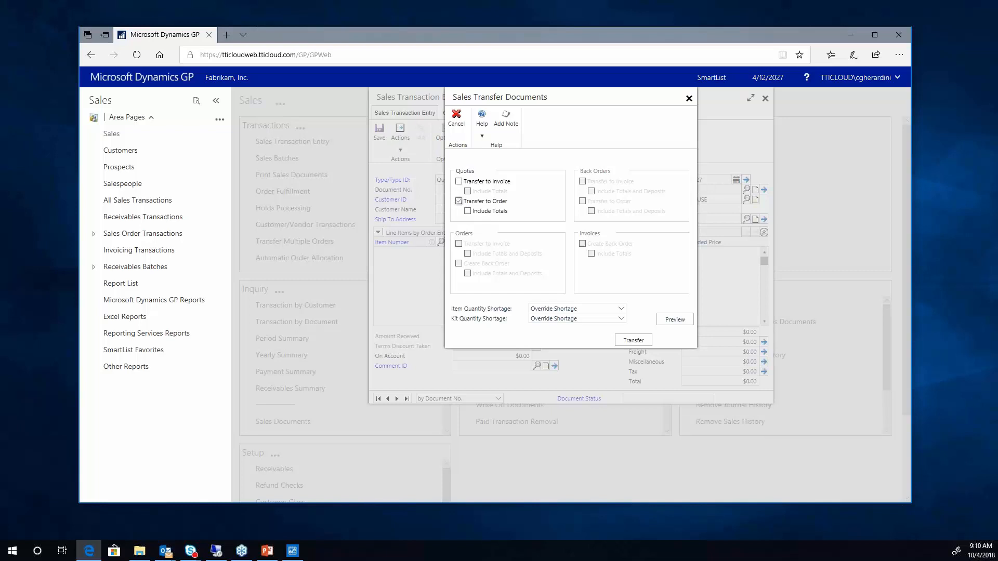
click(637, 341)
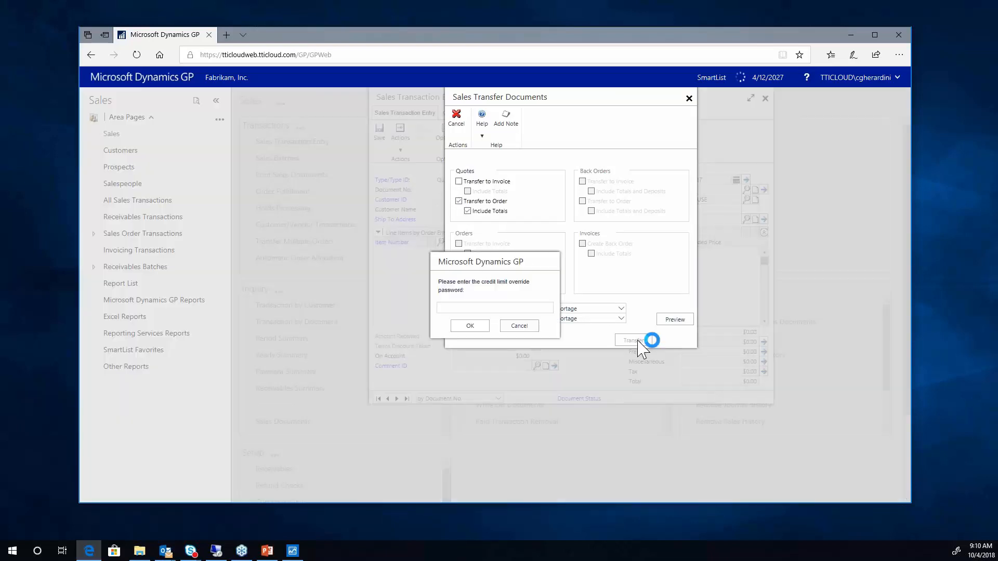
Authorize the quote transfer by entering the credit limit override password.
click(468, 307)
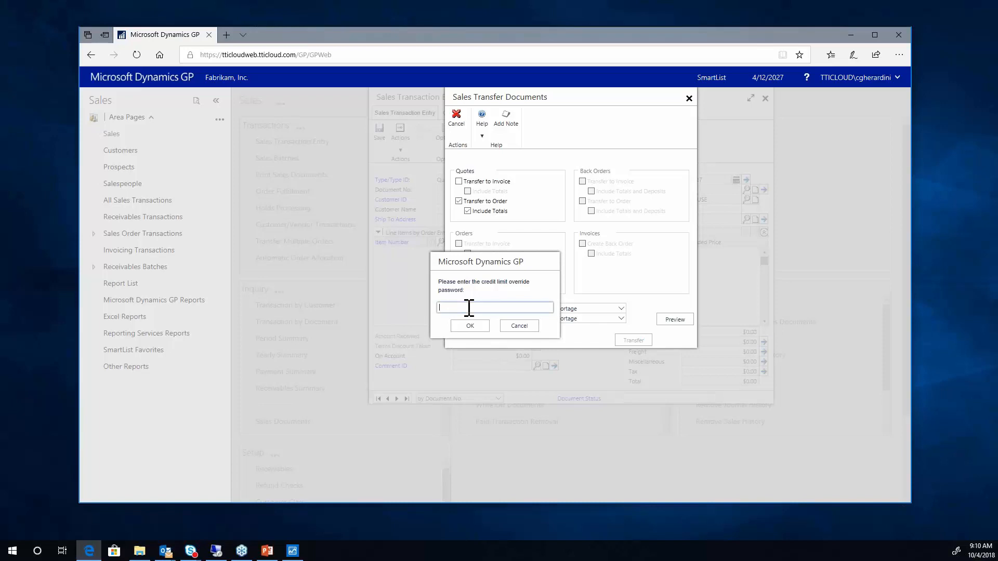
text(••••••)
click(460, 329)
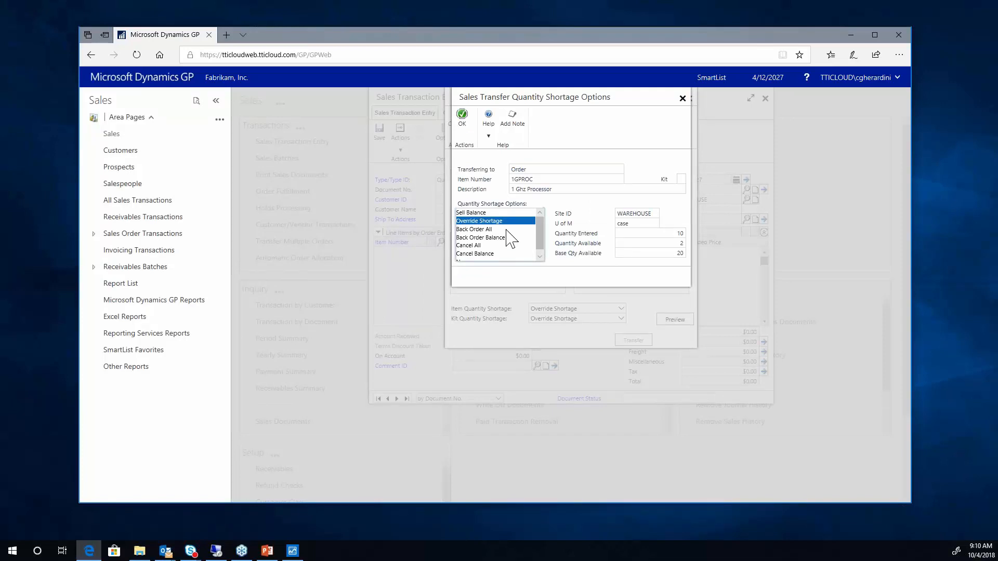
Choose Back Order All for the 1GPROC quantity shortage and cancel the SOP Transfer Log report.
click(486, 230)
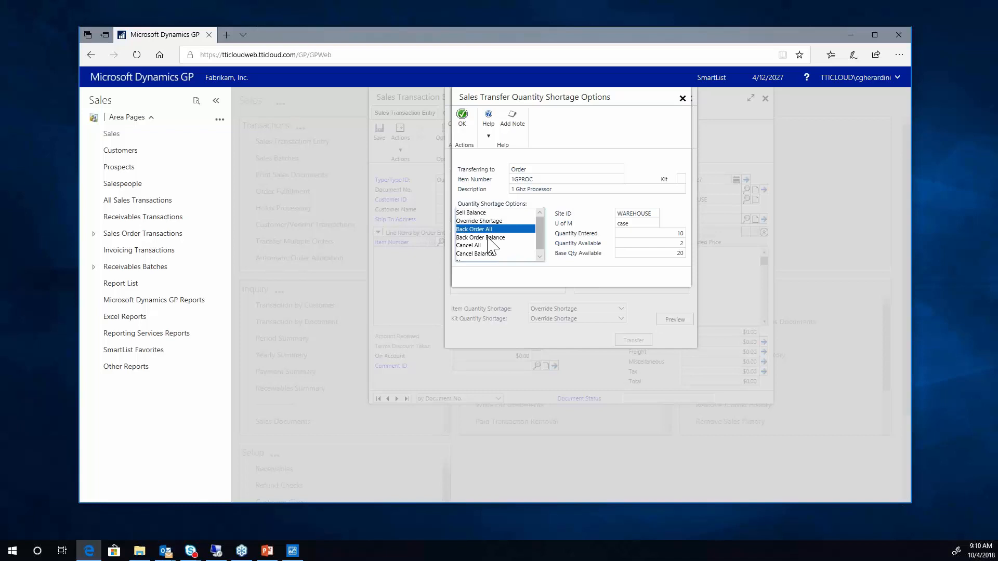
click(462, 117)
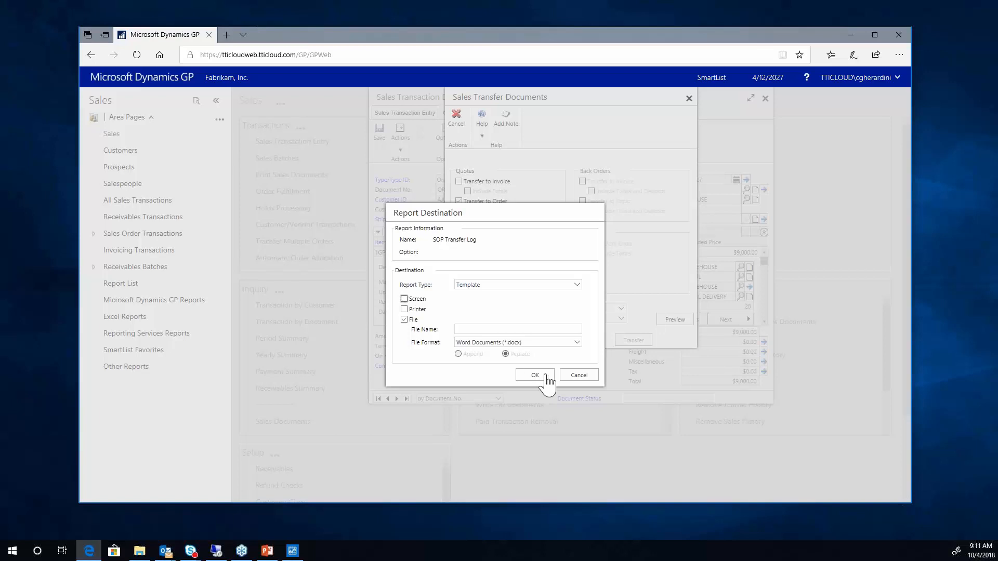
click(576, 376)
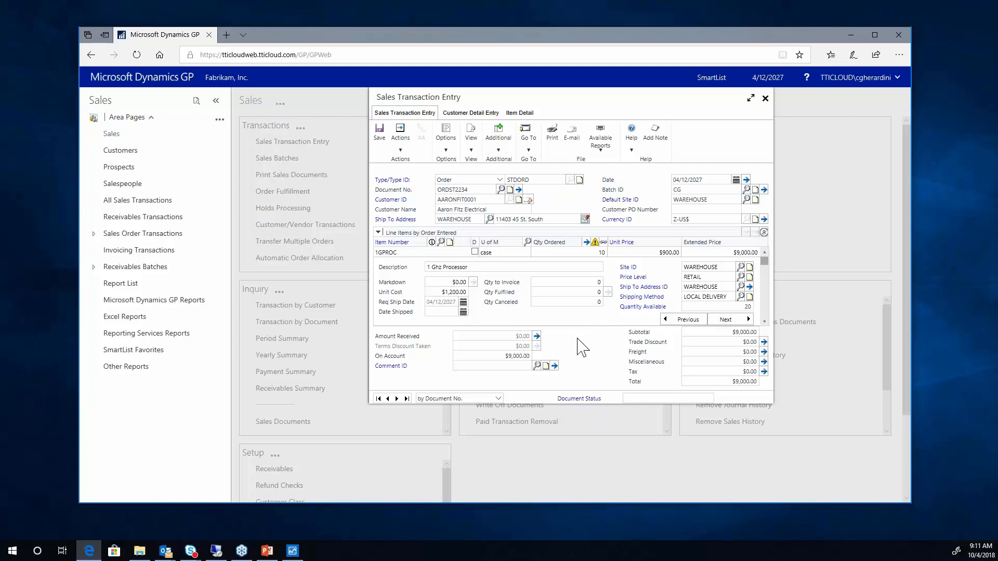
Open the order's payment entry, review the available deposit and payment types, and close it without recording a payment.
click(537, 337)
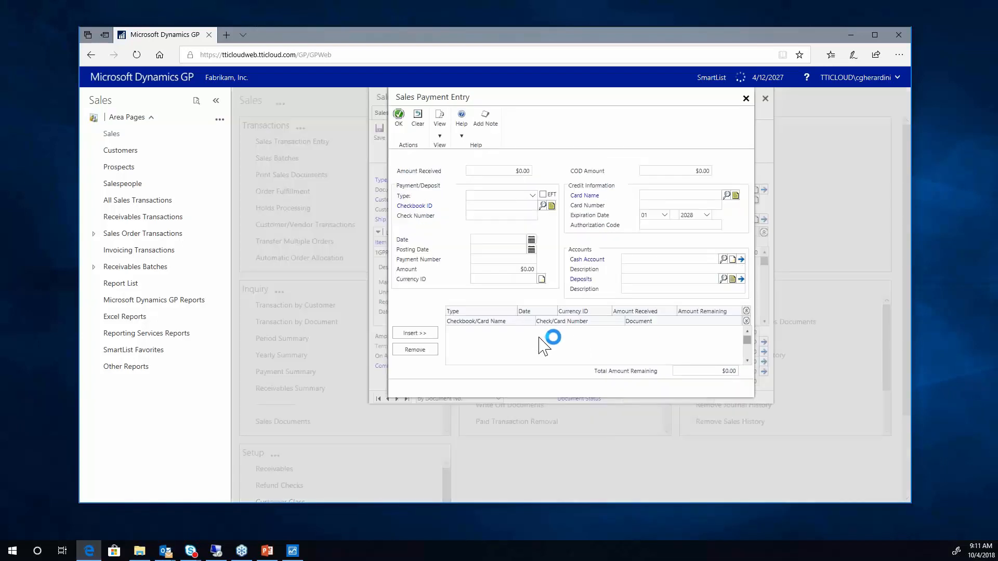
click(534, 197)
click(534, 198)
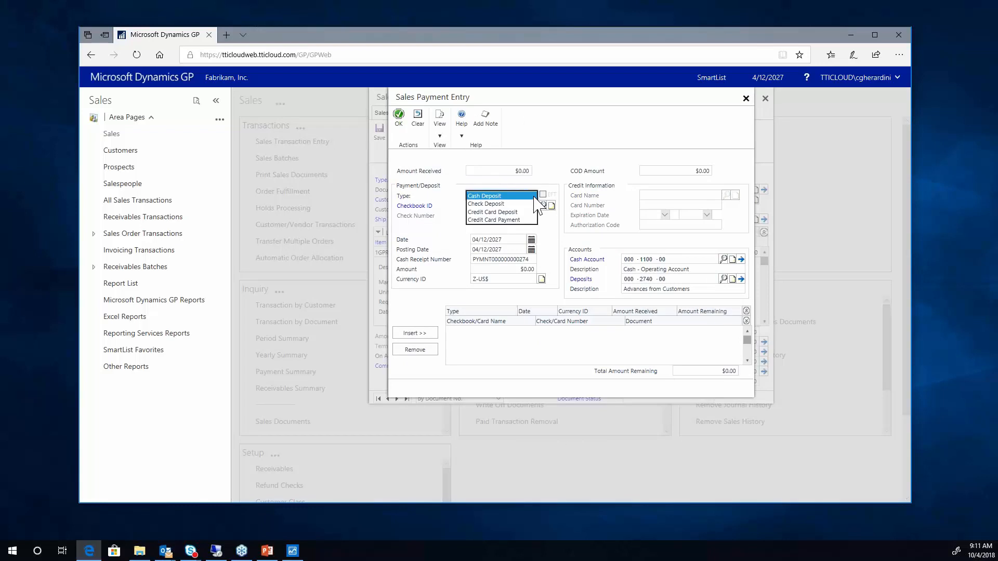
click(526, 197)
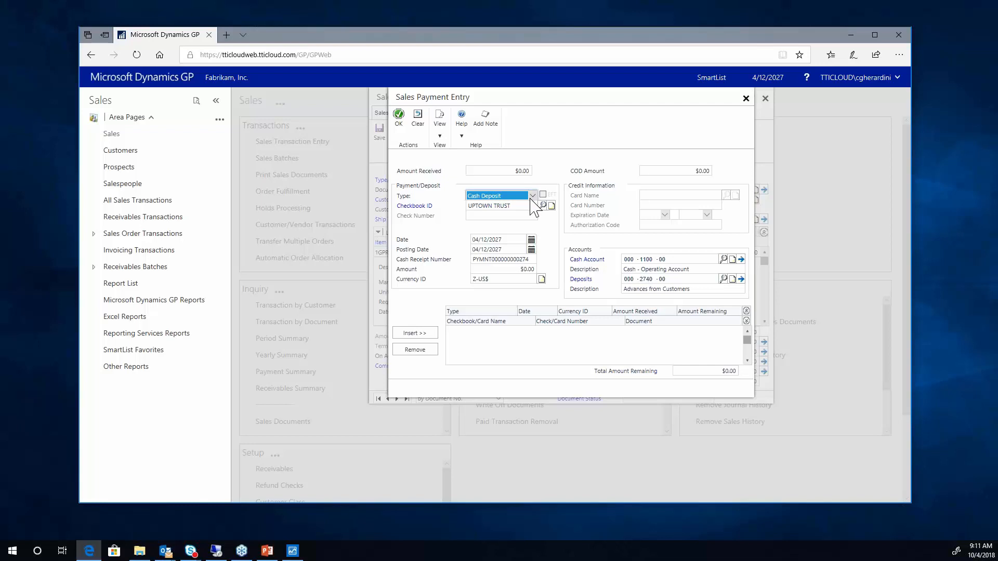
click(746, 98)
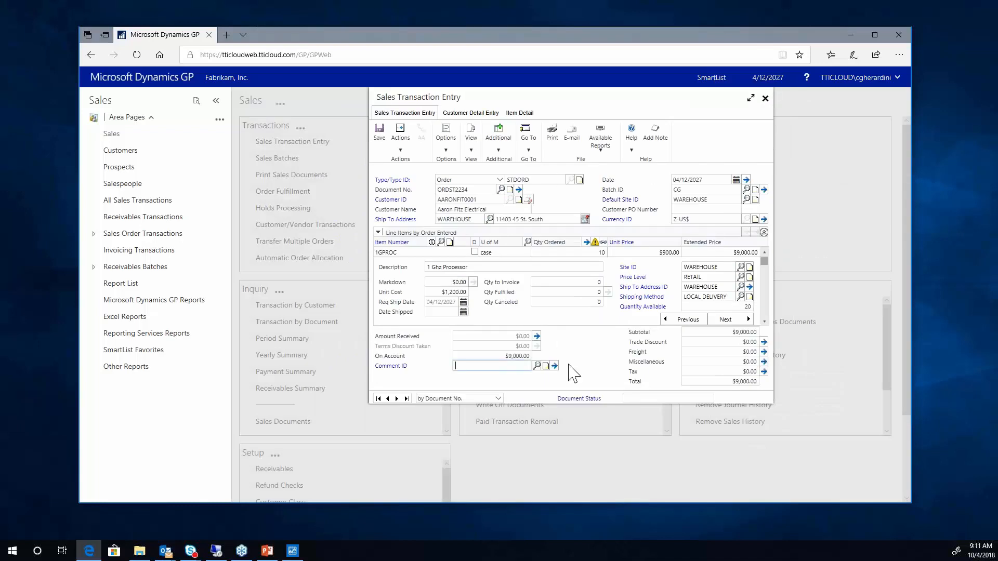
Try to transfer the order to an invoice and cancel the SOP Transfer Log report.
click(400, 151)
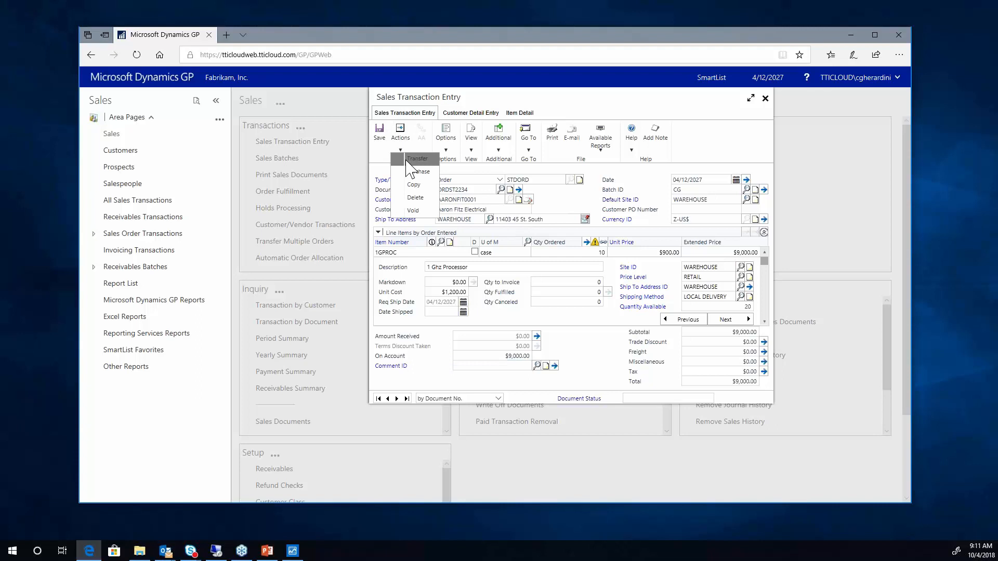
click(407, 160)
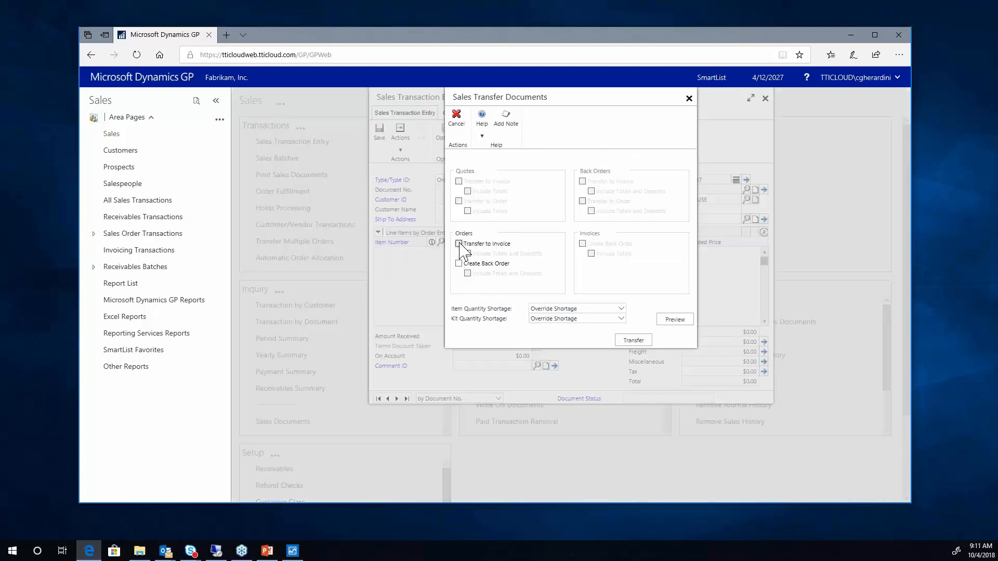
click(458, 244)
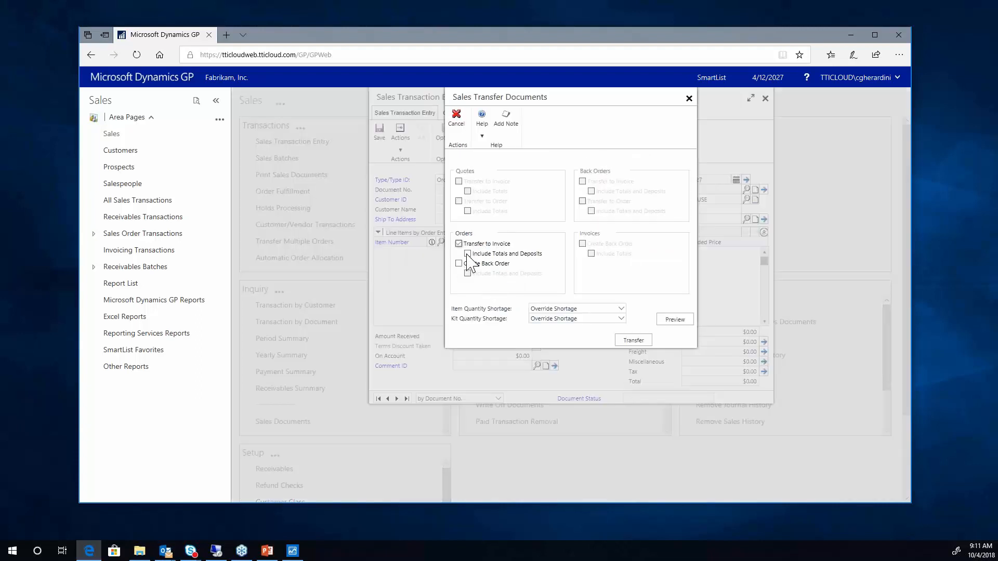
click(624, 343)
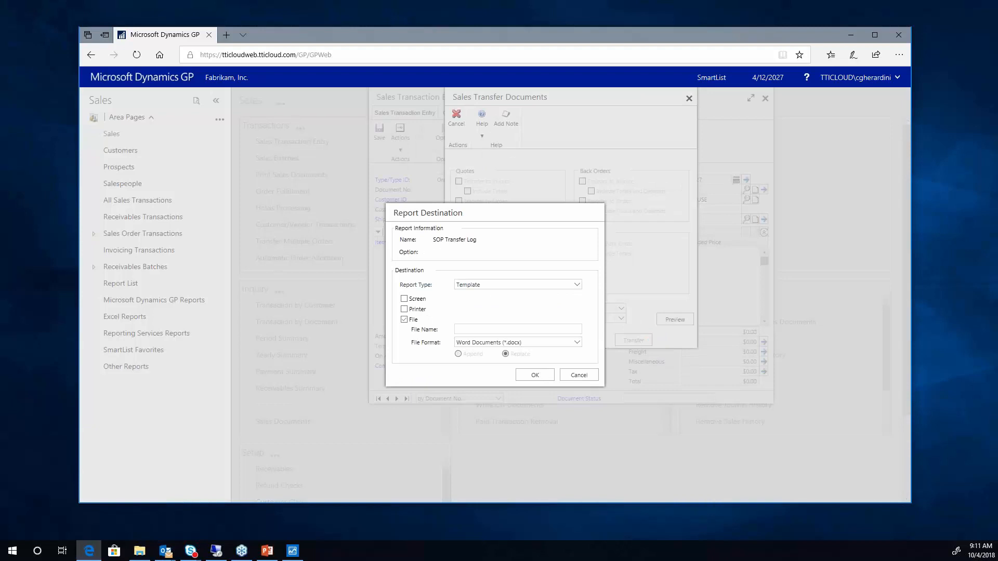
click(579, 375)
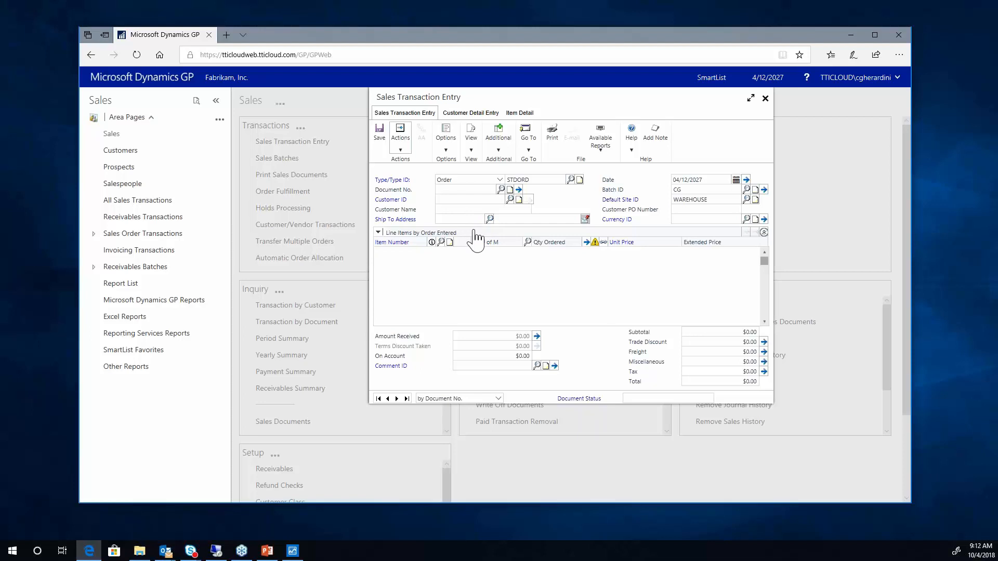
Recall the transferred order by its document number, check its line details and close the sales transaction.
click(468, 190)
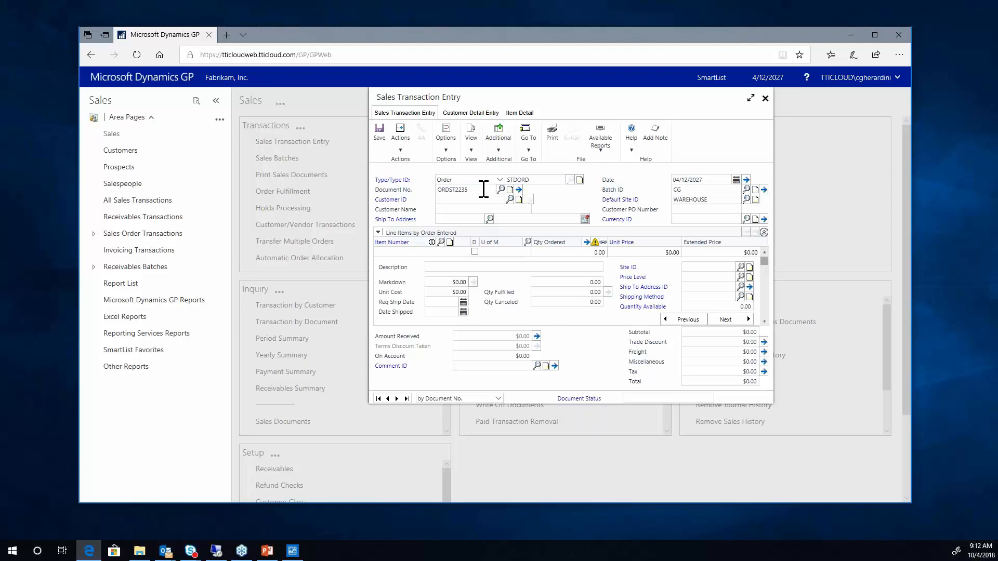
click(501, 189)
key(BackSpace)
text(4)
key(Tab)
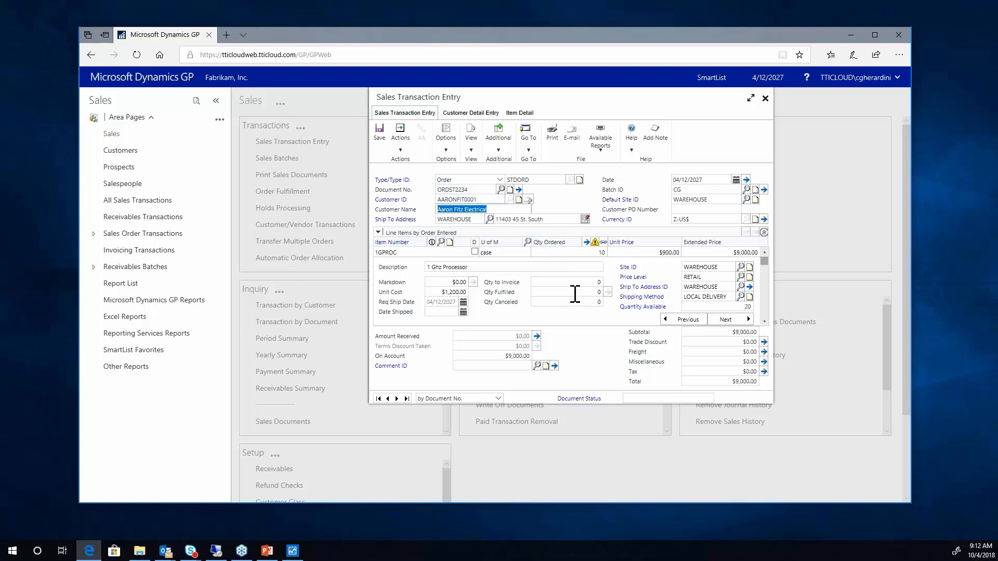
click(760, 99)
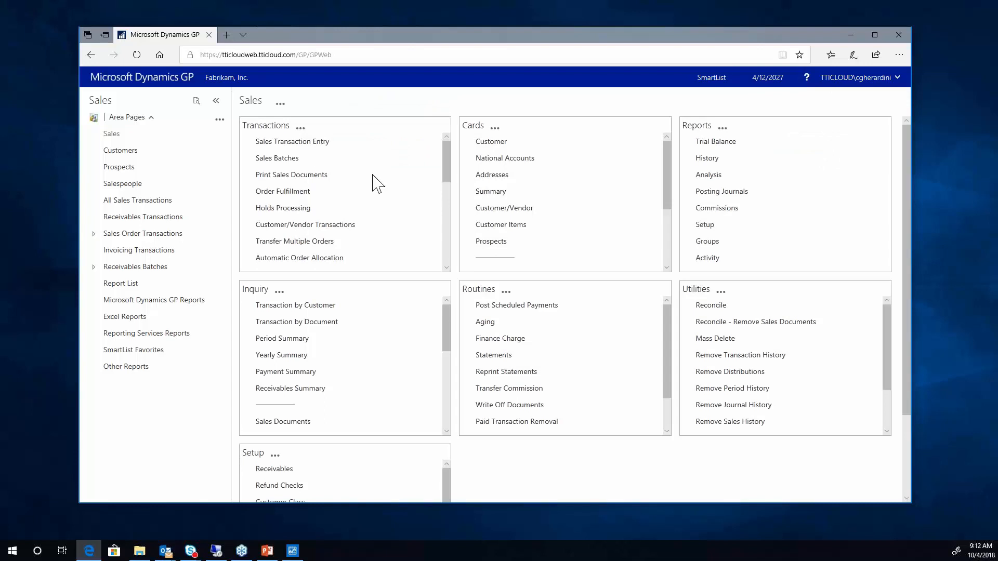
Start a new STDORD sales order for the customer Aaron Fitz Electrical.
click(317, 146)
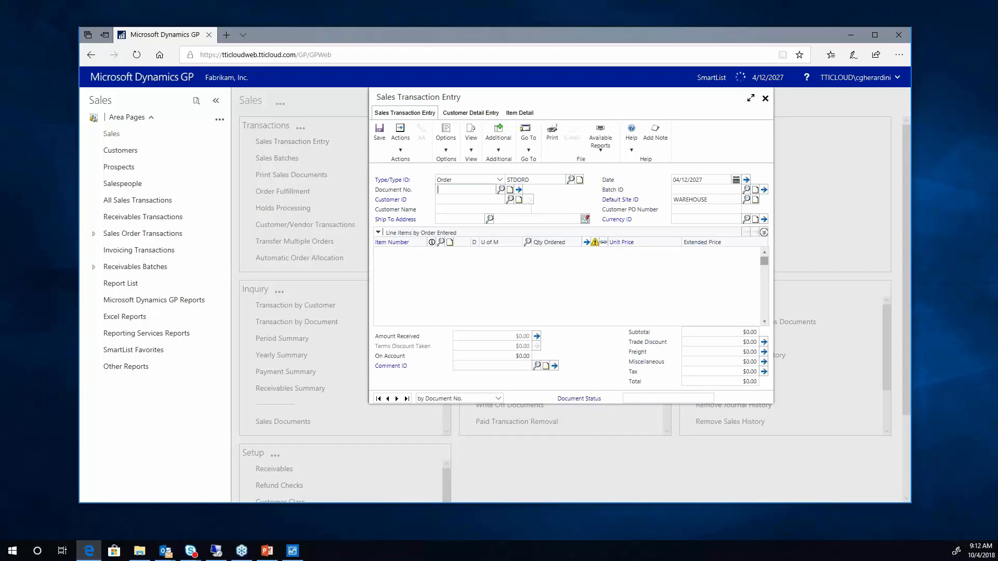
key(Tab)
text(A)
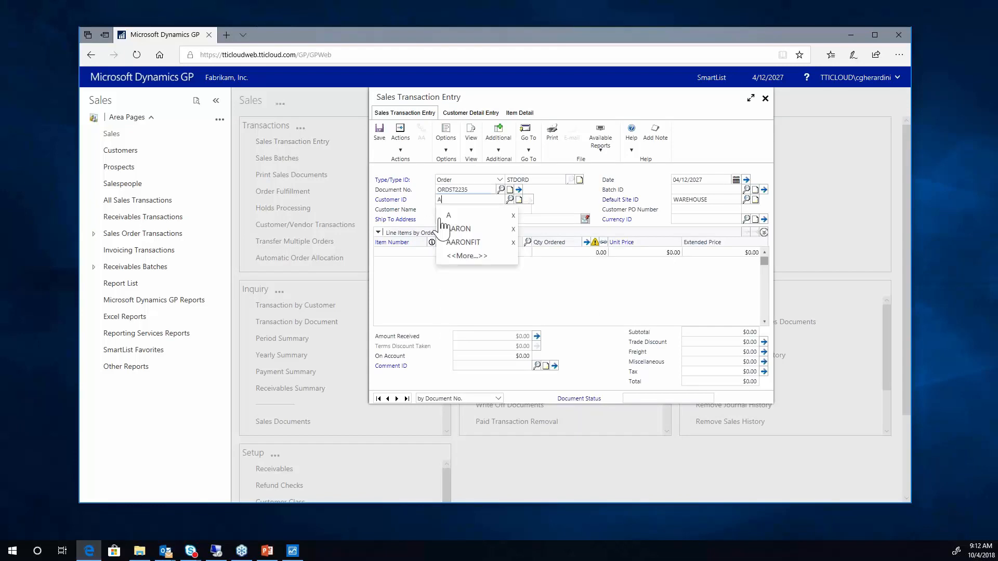
click(464, 242)
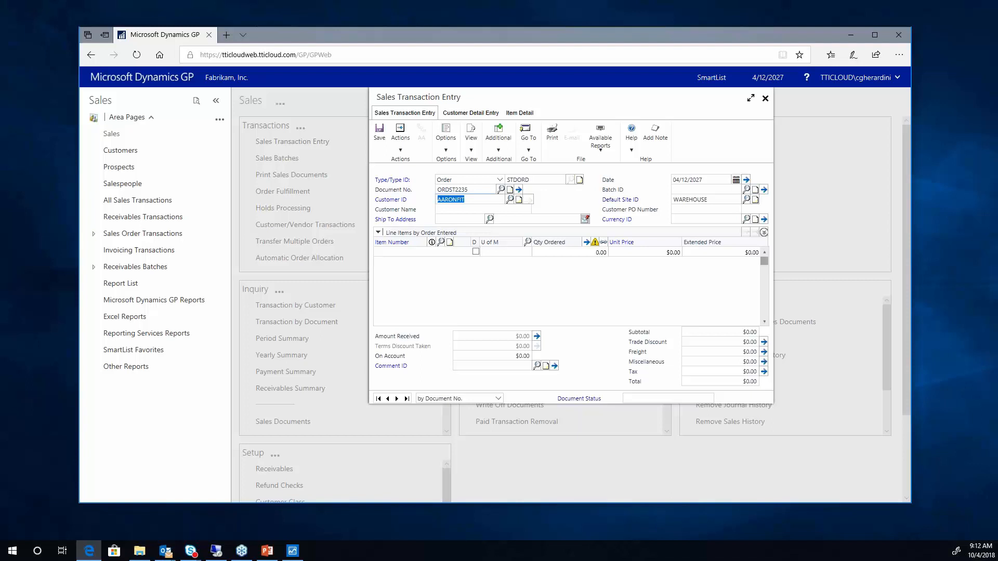
click(480, 201)
text(001)
key(Tab)
click(526, 334)
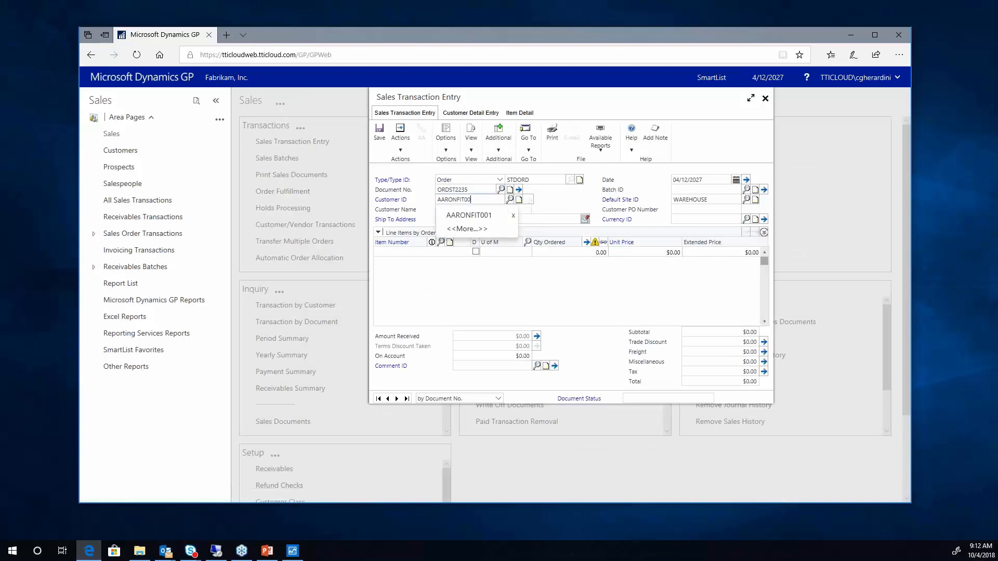
click(469, 215)
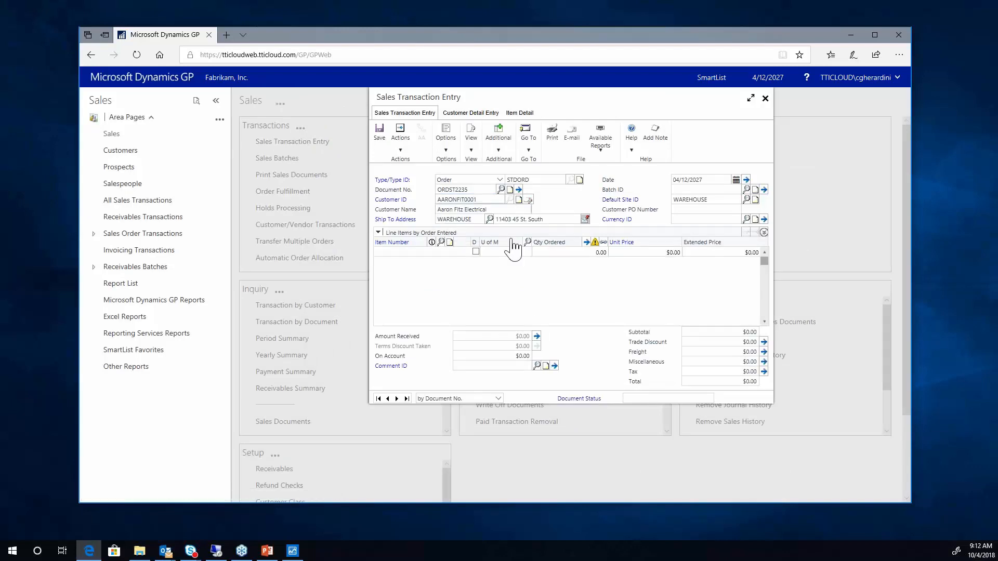
Add item 100XLG as the order's first line, confirming that it replaces the mistyped item number.
key(Tab)
key(Tab)
key(Tab)
key(Tab)
key(Tab)
key(Tab)
key(Tab)
key(Tab)
text(1)
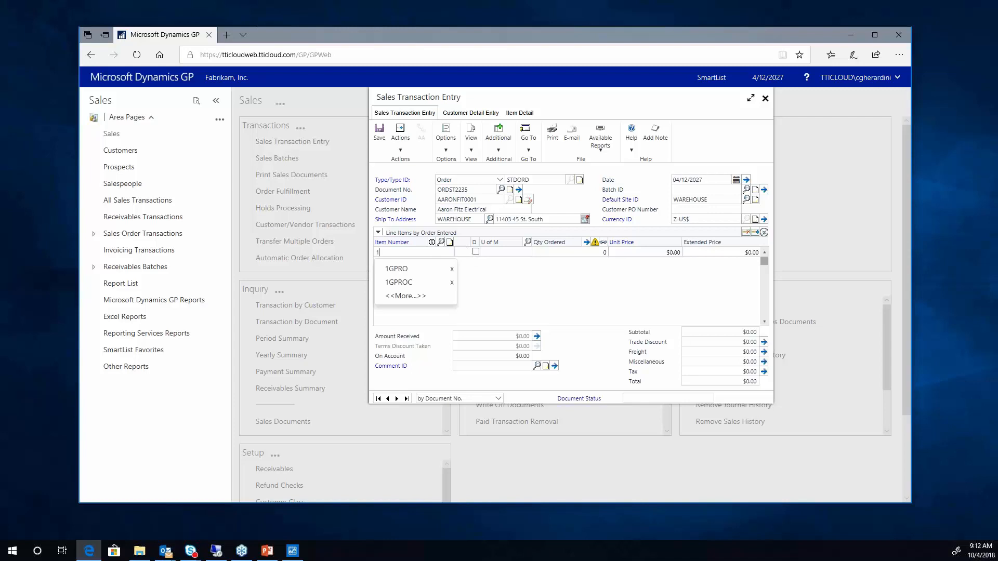
text(9)
key(BackSpace)
text(00XLGF)
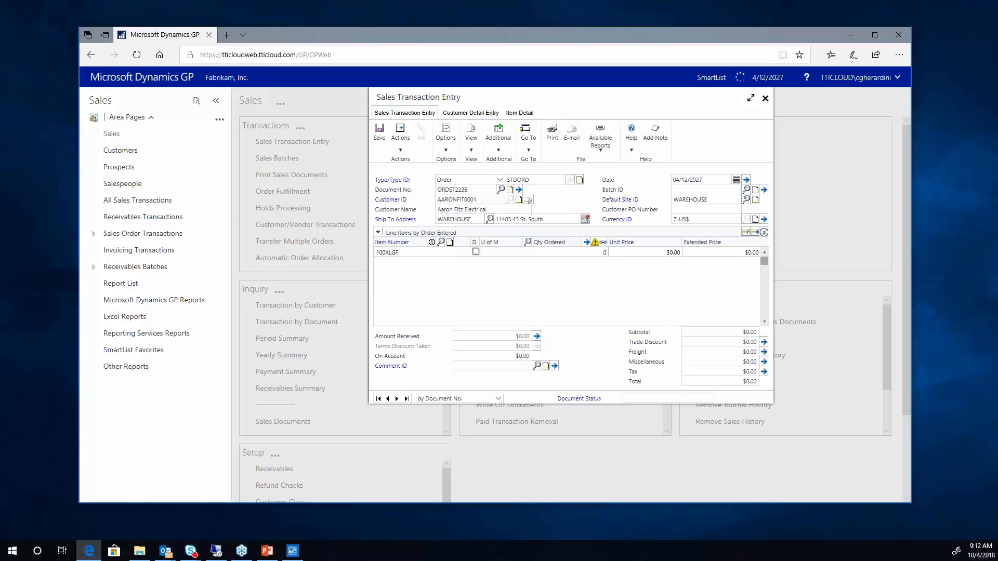
click(422, 253)
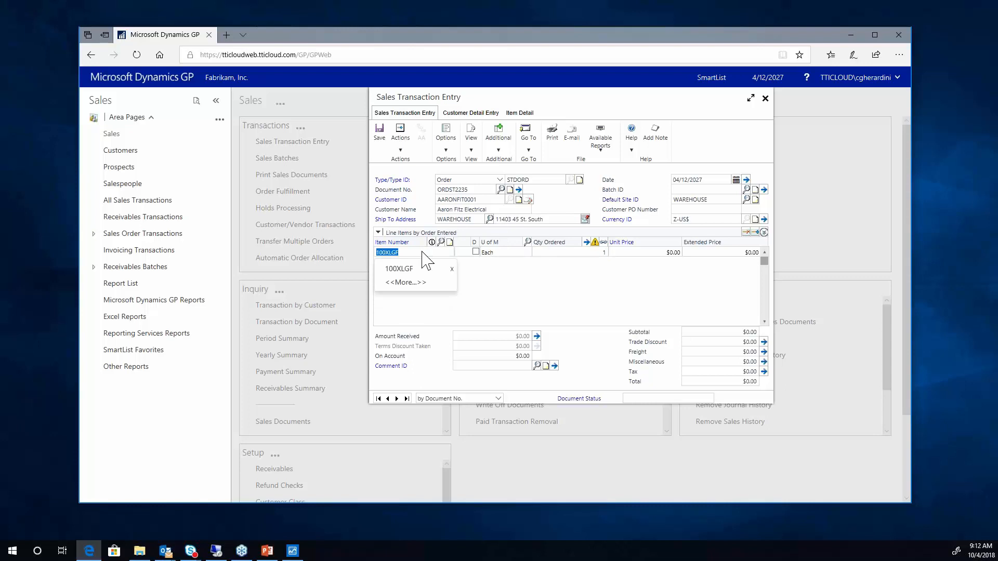
text(100XLG)
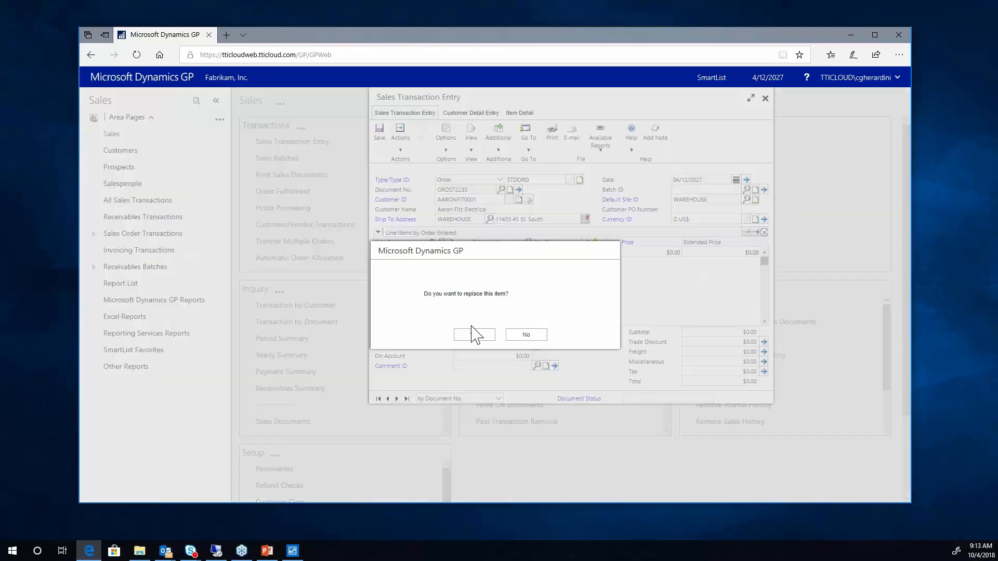
click(473, 334)
key(Tab)
key(Tab)
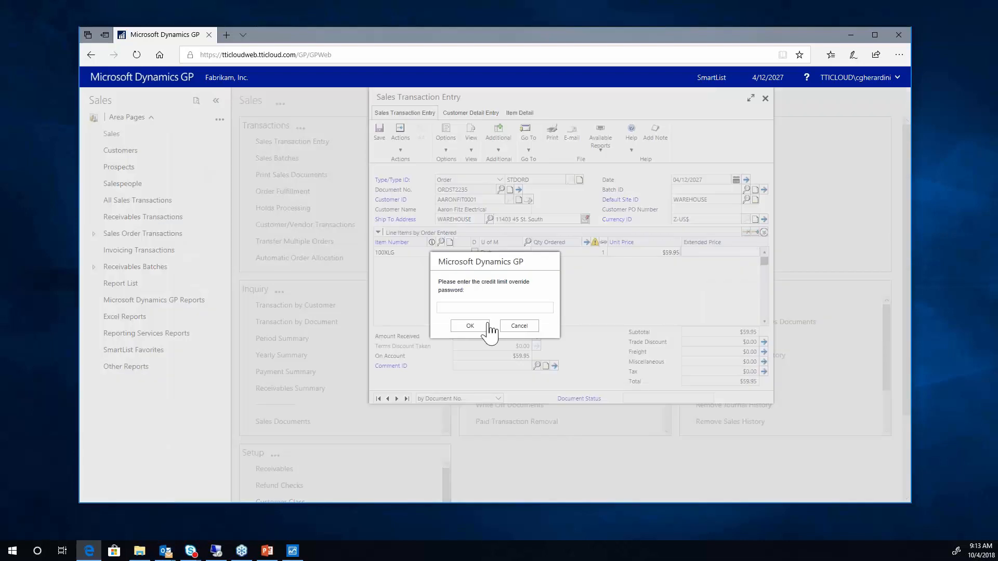
Accept the 100XLG order line by entering the credit limit override password.
click(472, 307)
text(****)
click(472, 324)
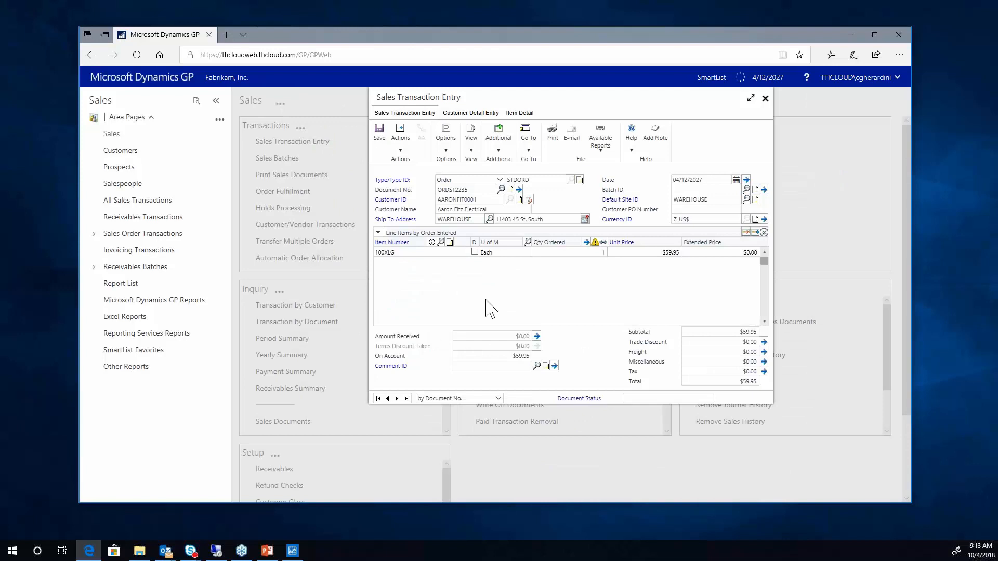
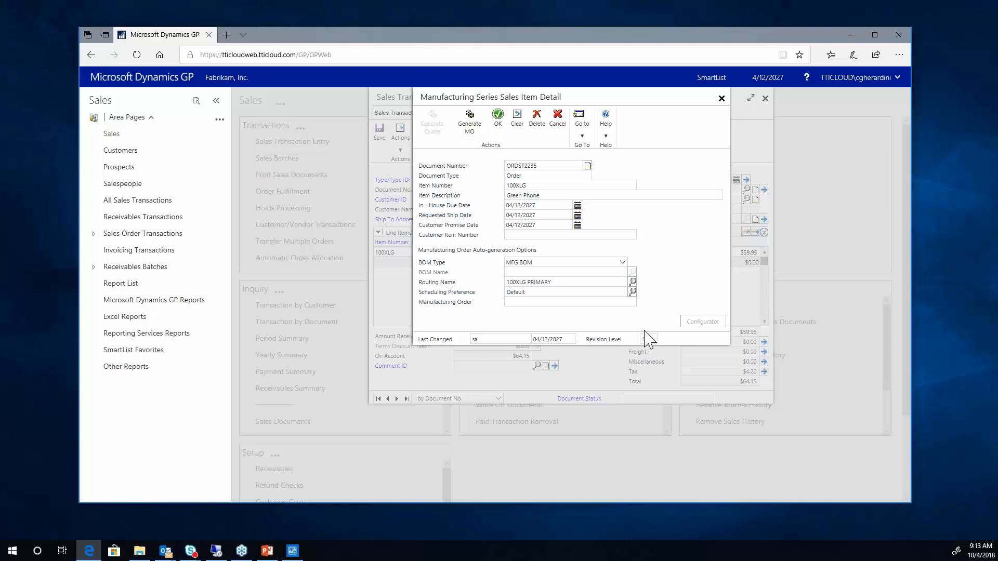
View the bill of materials for item 100XLG, expanding the BA100G base assembly, and close the manufacturing item detail without changes.
click(582, 136)
click(611, 157)
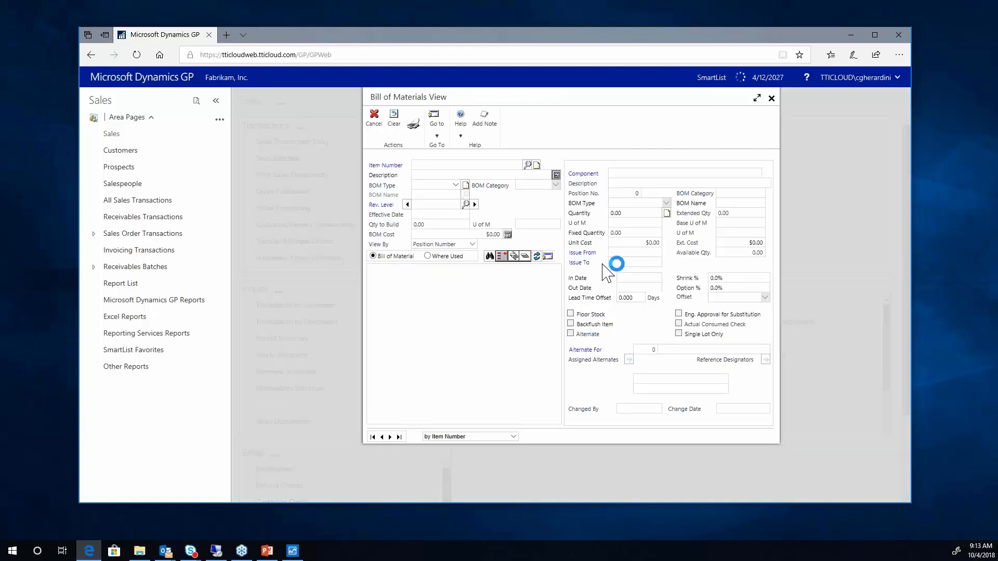
click(384, 279)
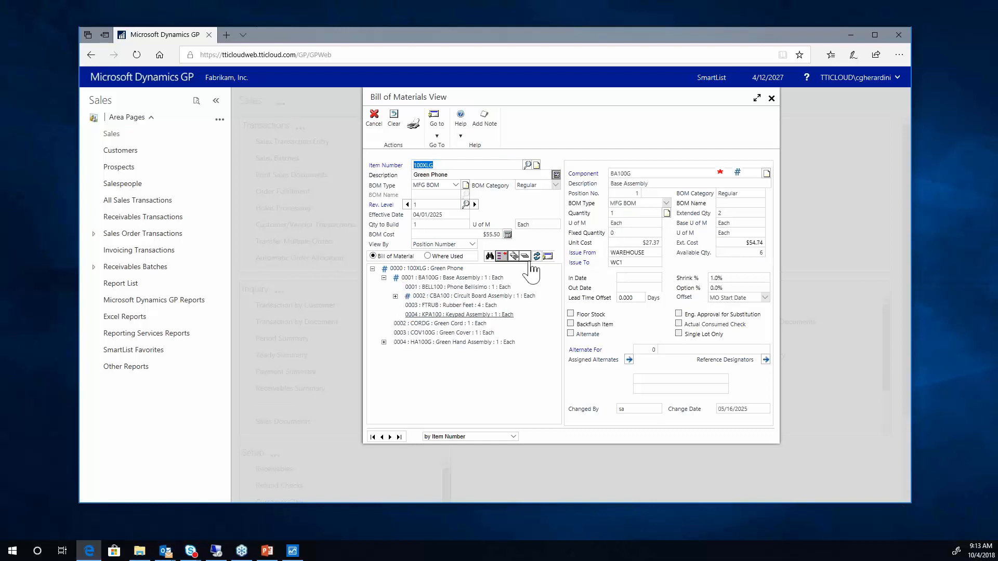
click(772, 98)
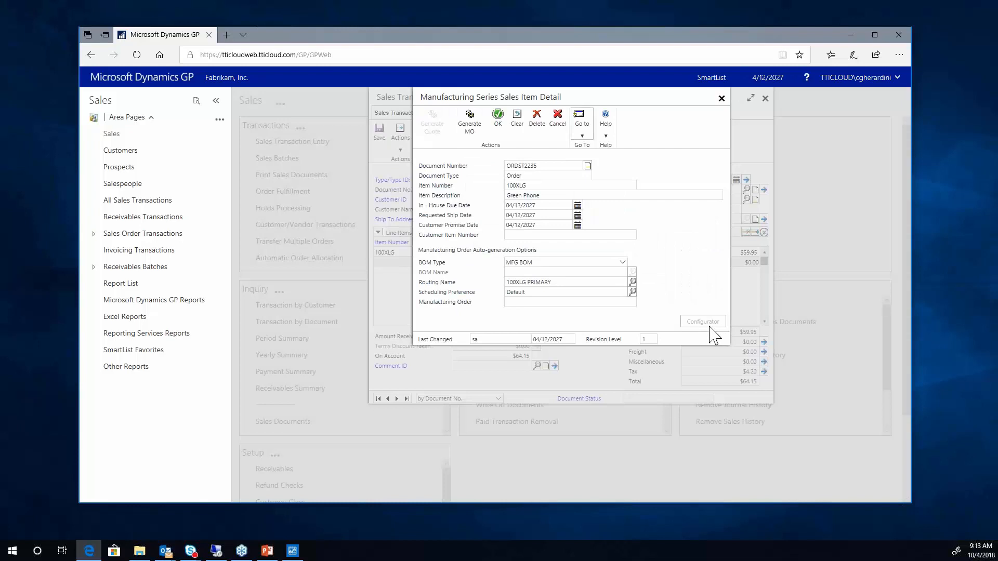
click(557, 119)
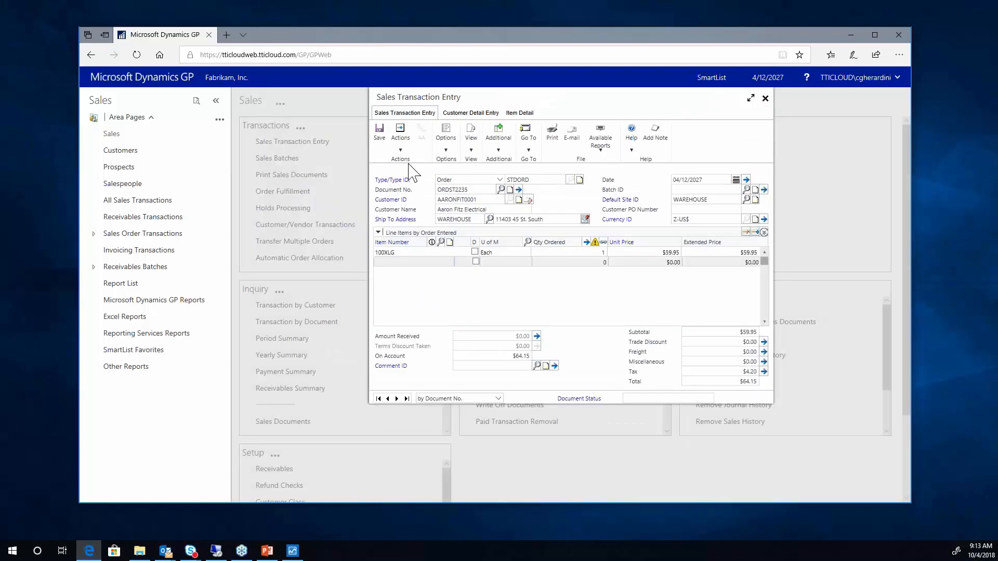
Assign the sales order to batch CG, save it and close Sales Transaction Entry.
click(691, 190)
text(CG)
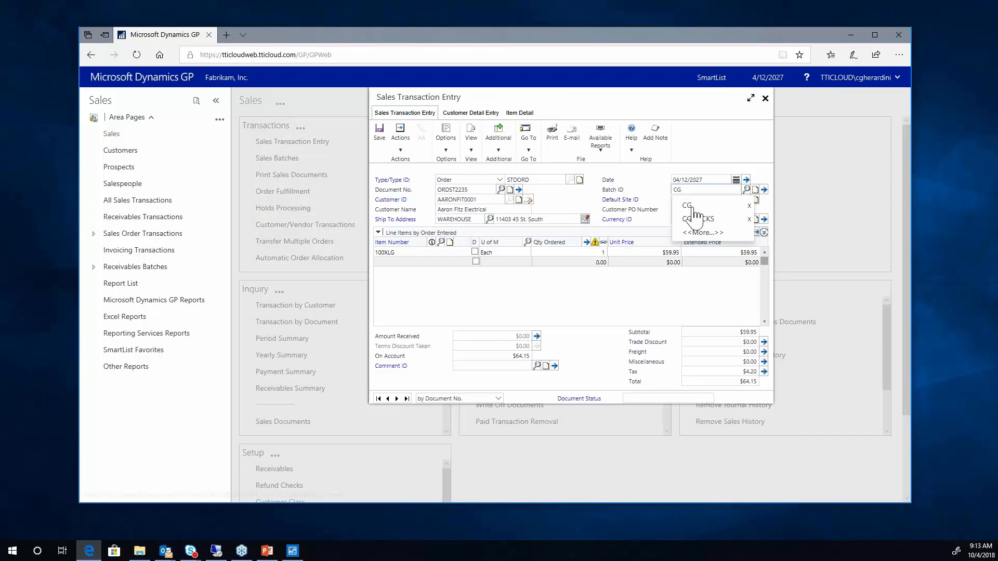
click(692, 207)
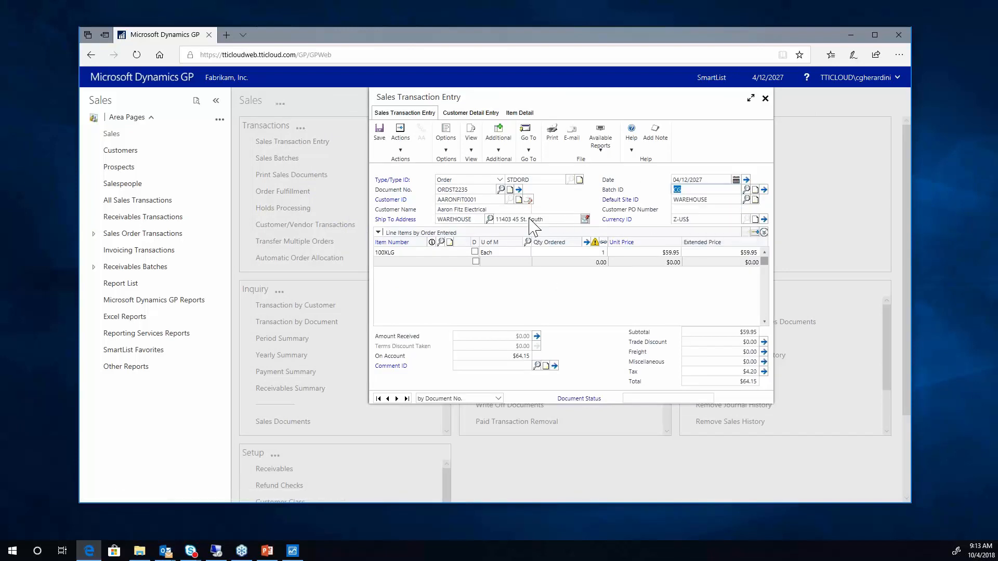
click(379, 134)
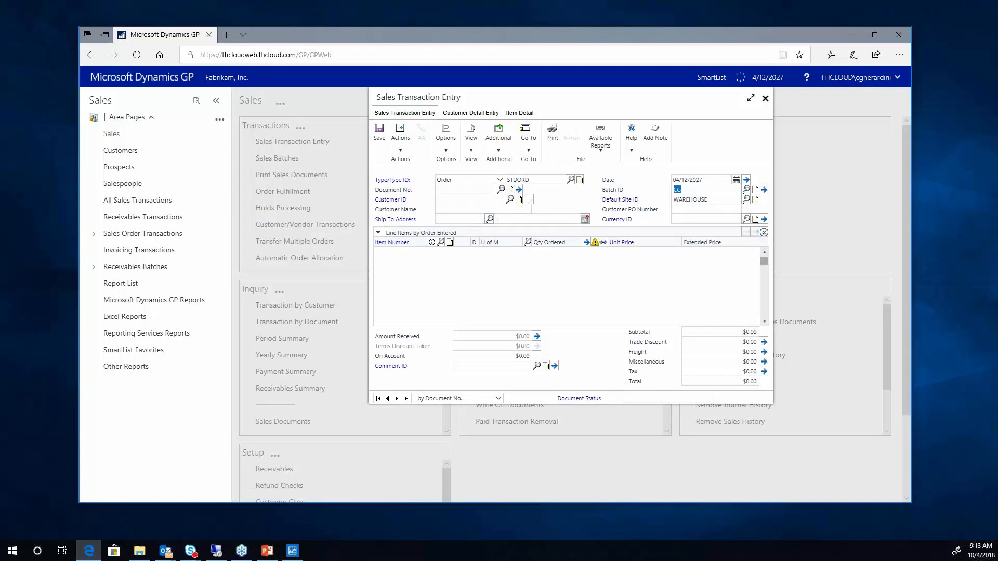
click(765, 99)
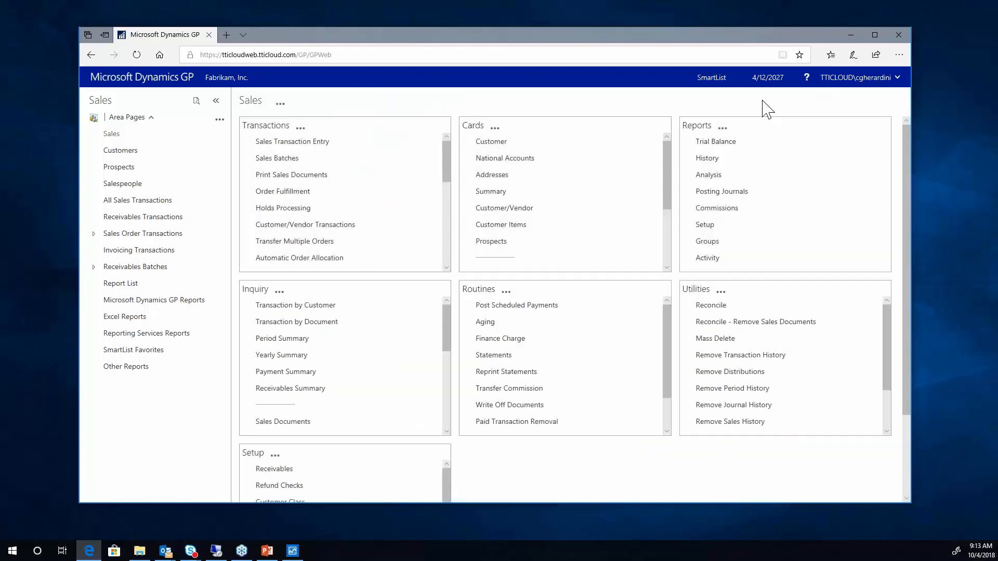
Open the Payables Transactions list in the Purchasing area and view the 4/11/2027 Advanced Office Systems invoice details.
click(133, 118)
click(136, 186)
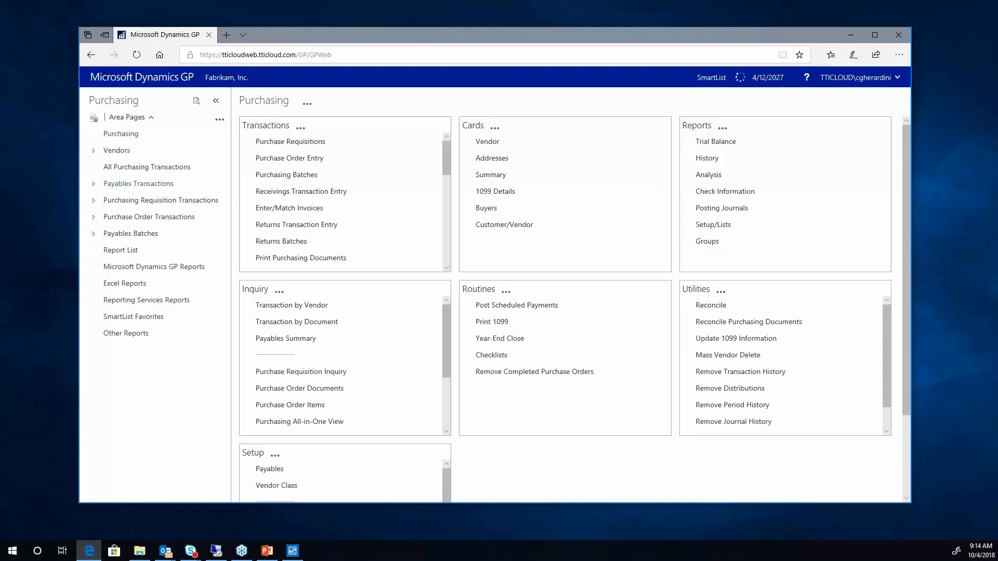
click(137, 183)
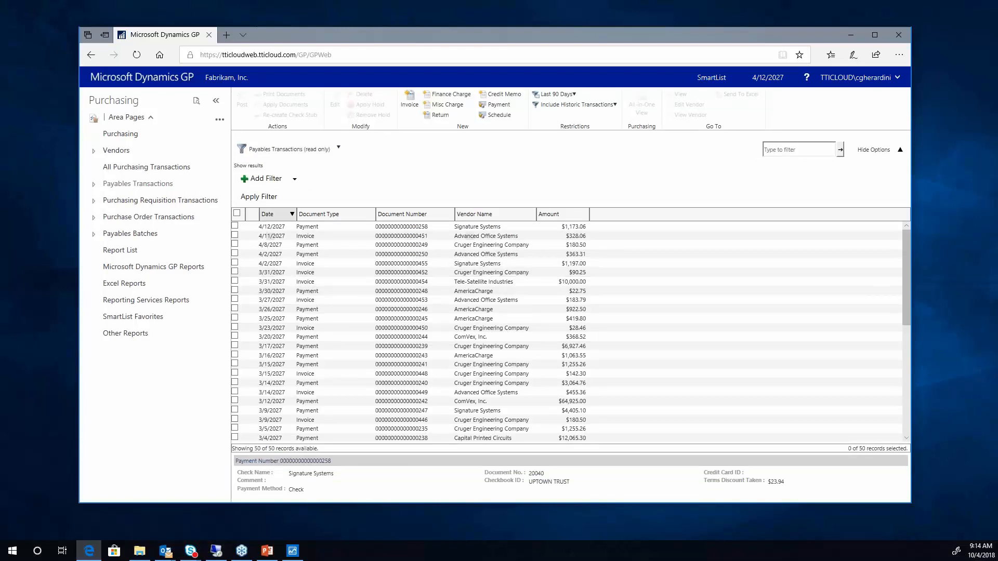
click(303, 236)
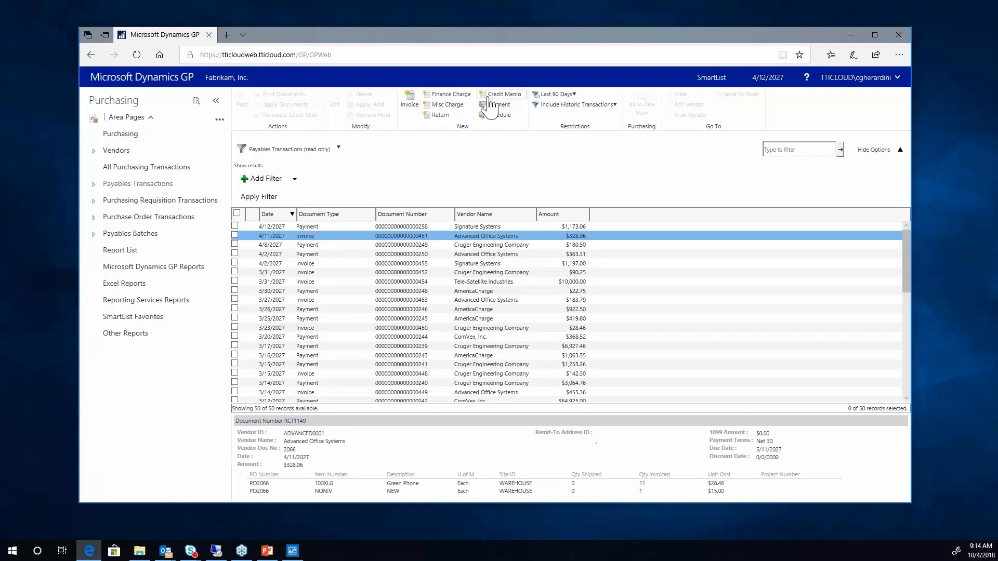
Expand the payables and requisition transaction groups and open the Purchasing Requisition Transactions list.
click(94, 185)
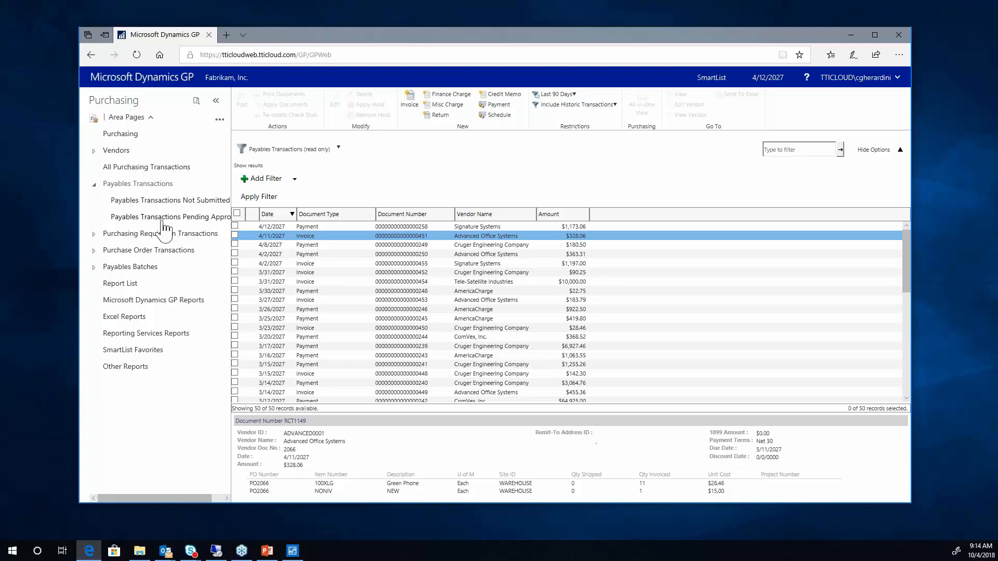
click(93, 234)
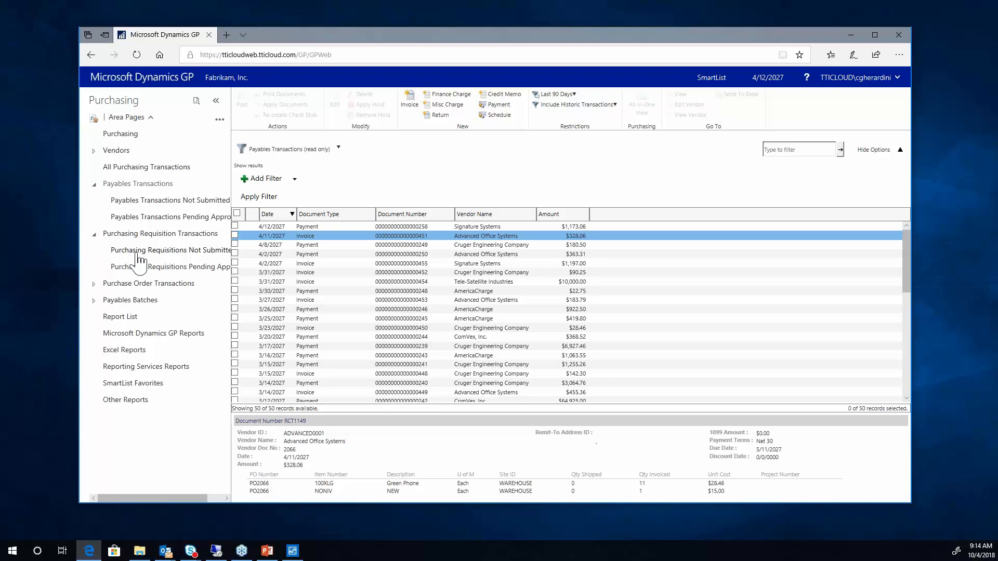
click(175, 237)
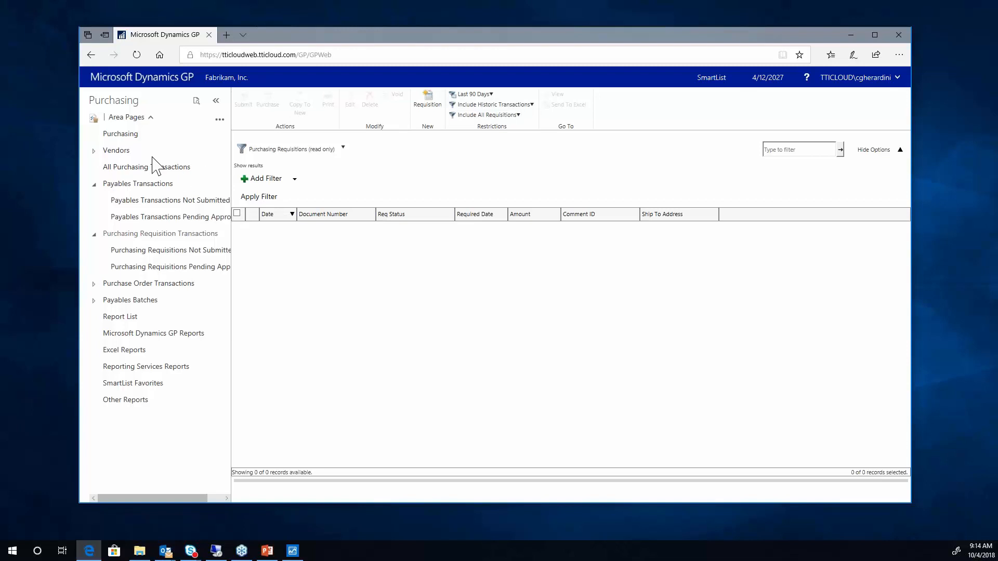
View the Purchase Requisition Entry window, browse to the last record in Purchase Order Entry, and close both windows.
click(131, 134)
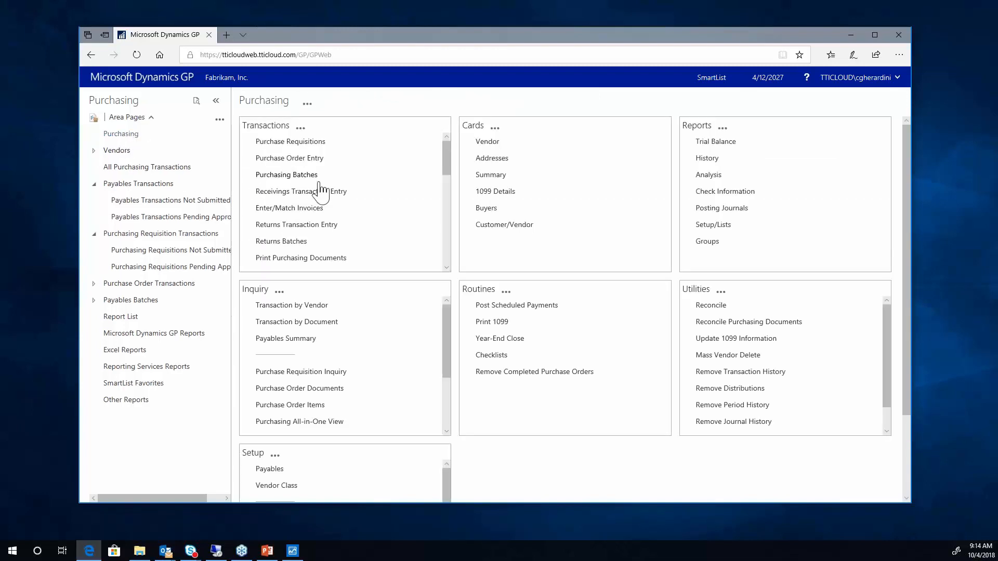
click(301, 142)
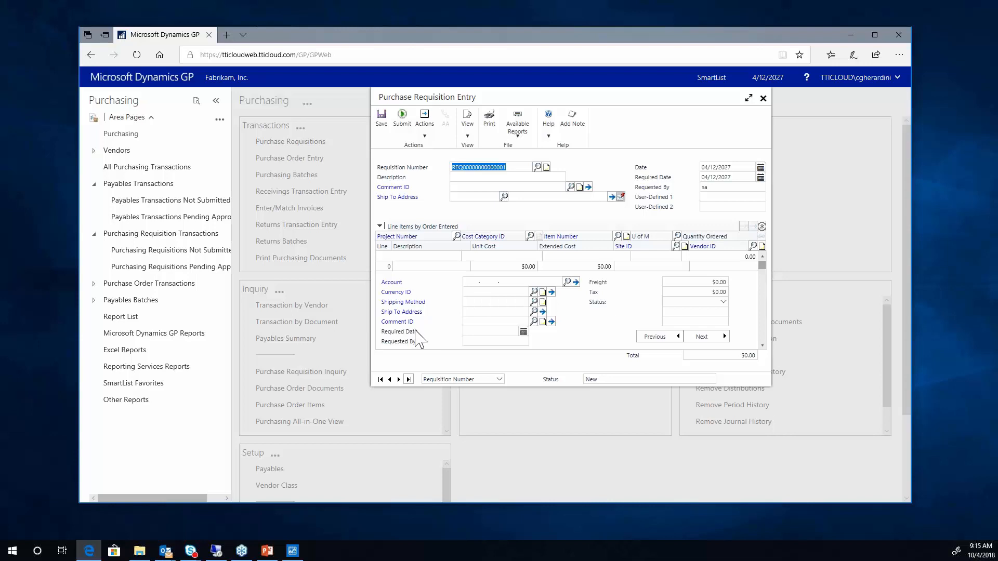
click(763, 99)
click(296, 174)
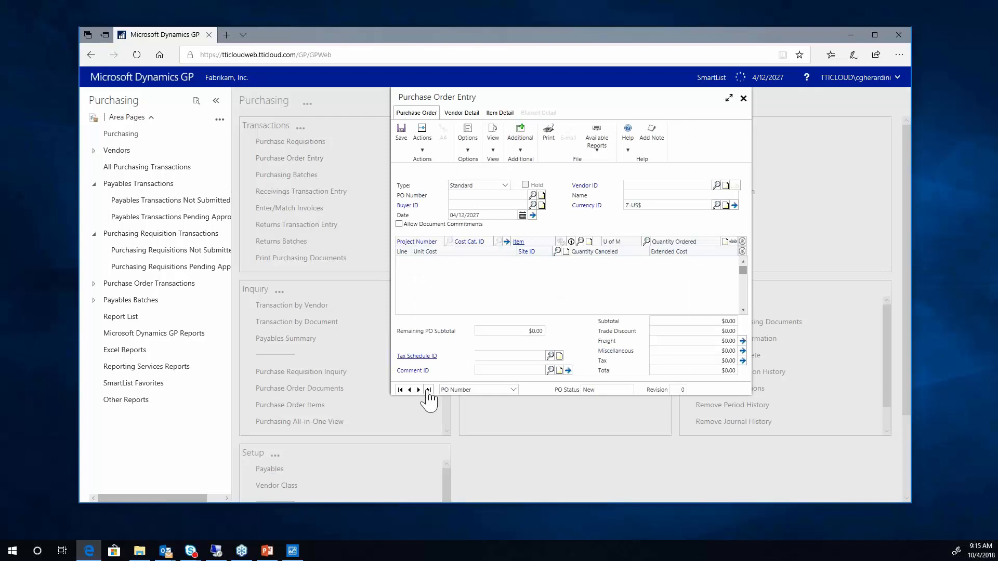
click(429, 390)
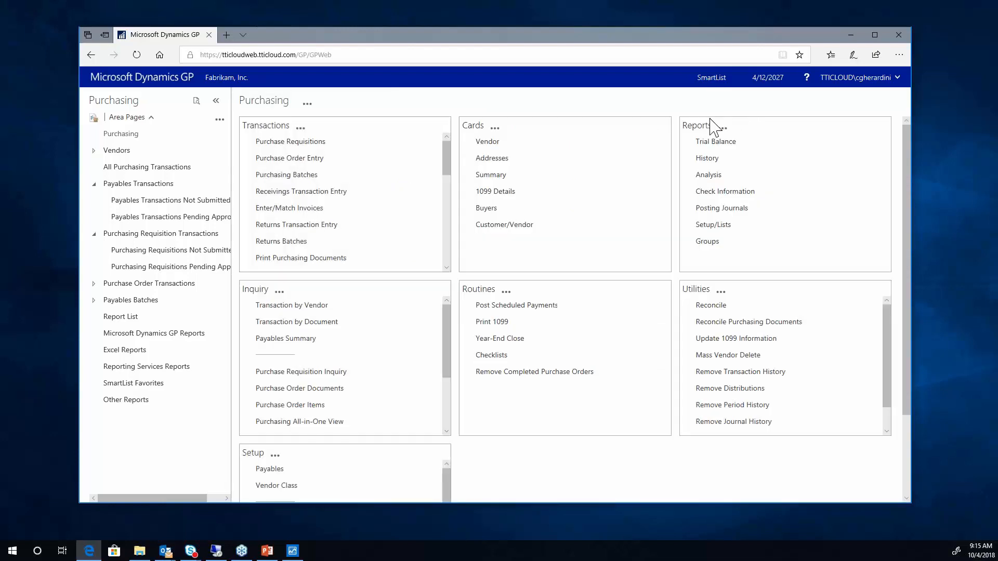
click(743, 98)
Open Payables Transaction Entry from the Purchasing transactions to view a blank voucher.
scroll(446, 268, down, 3)
scroll(446, 269, down, 2)
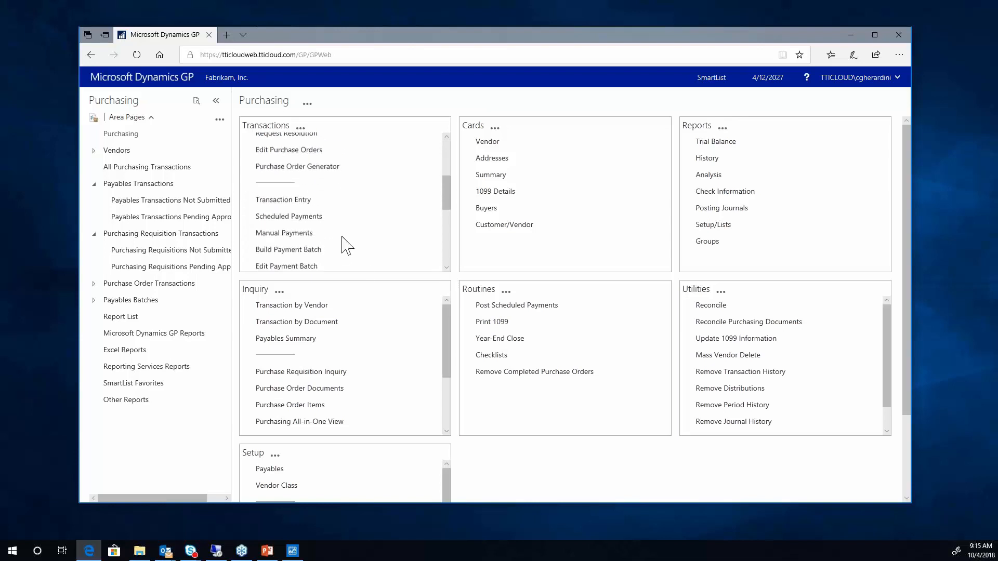
click(295, 200)
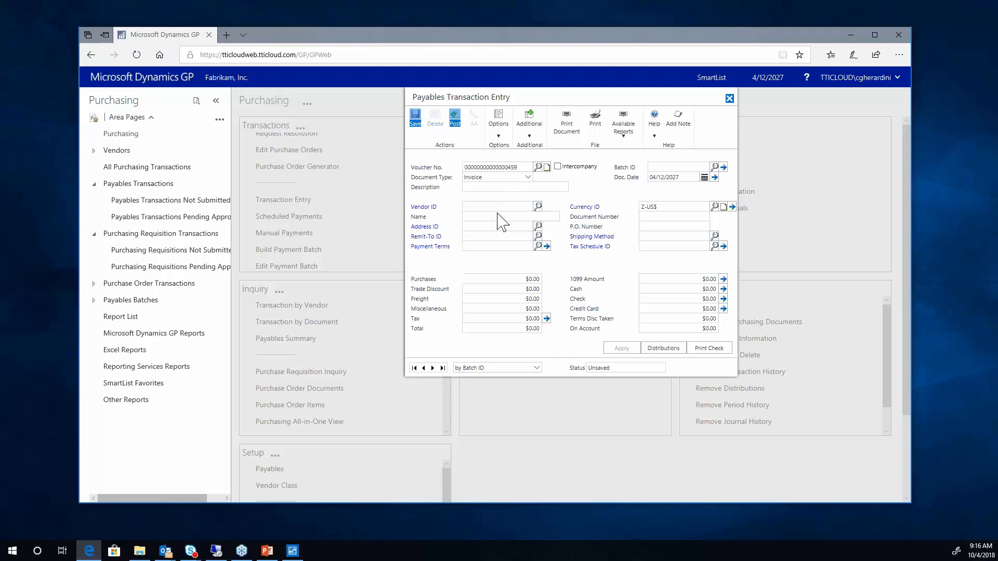
Switch to the remote desktop session running the Dynamics GP desktop client and unlock it with the account password.
click(217, 551)
text(•)
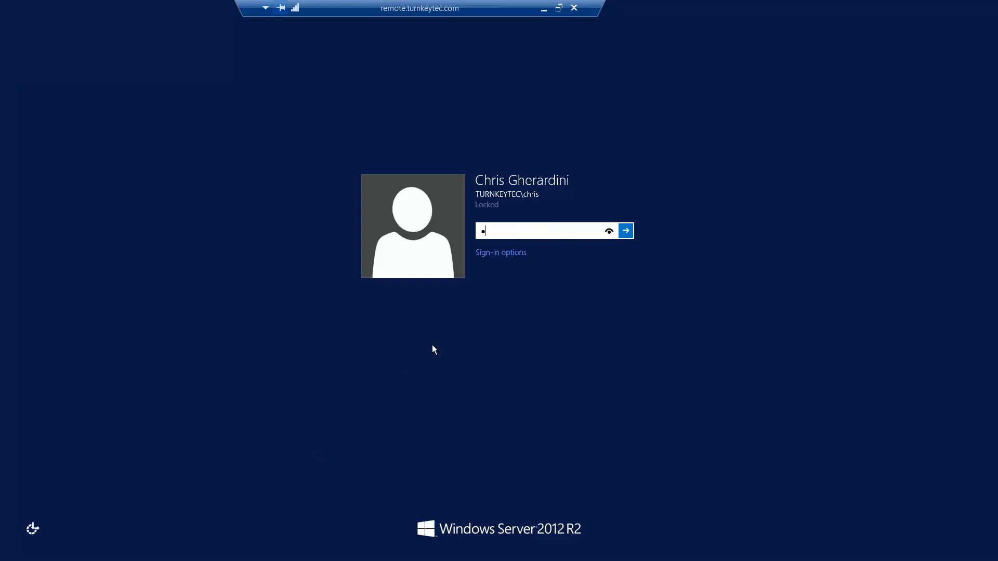
text(••••••••••••)
key(Return)
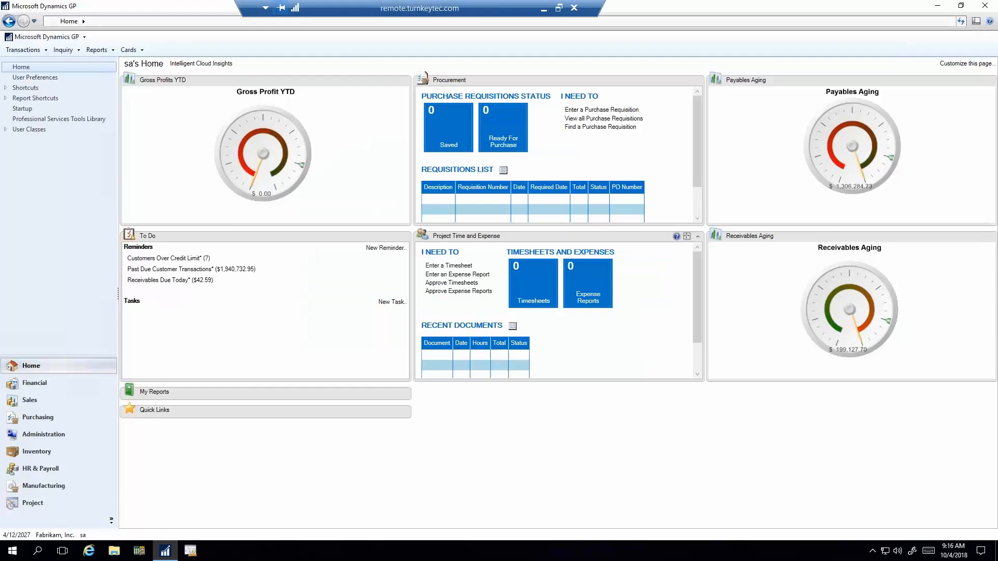
Try to open Payables Transaction Entry from the Purchasing page in the desktop client.
click(50, 418)
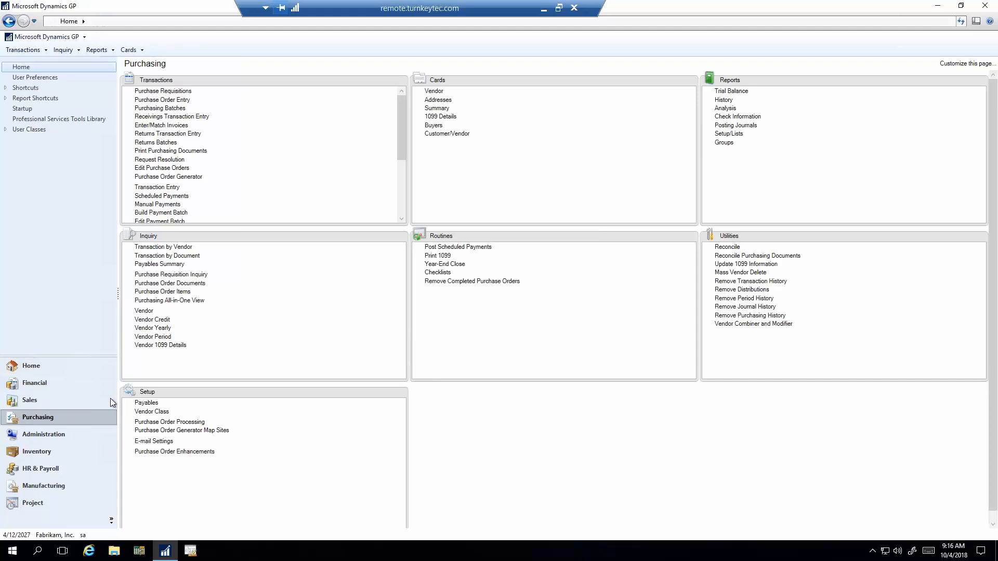
click(171, 189)
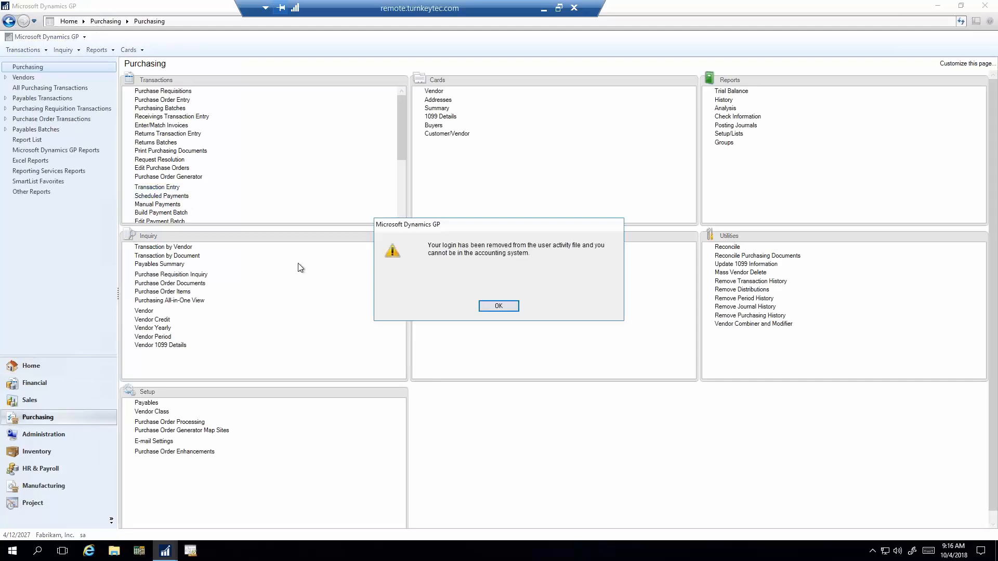
click(501, 306)
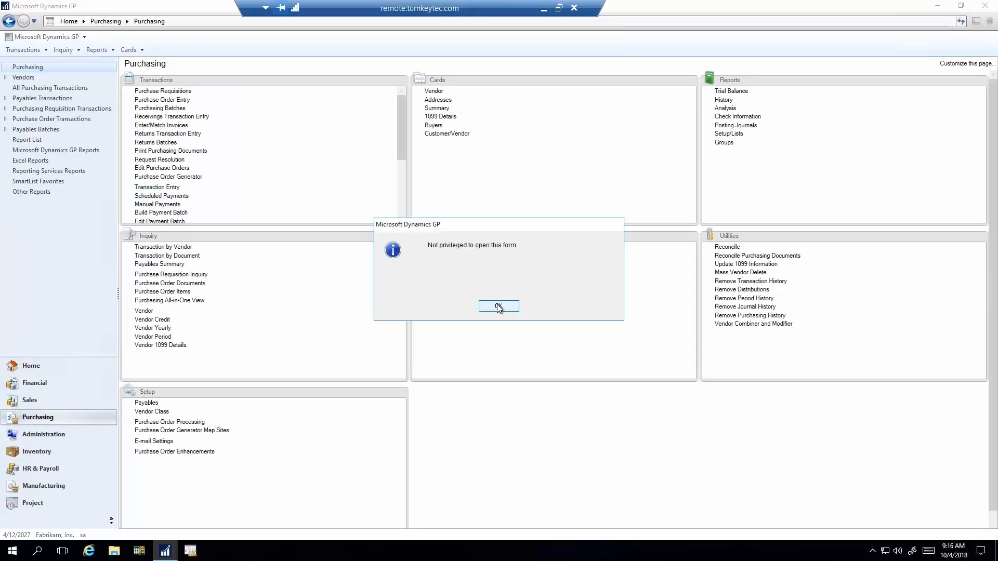
click(500, 306)
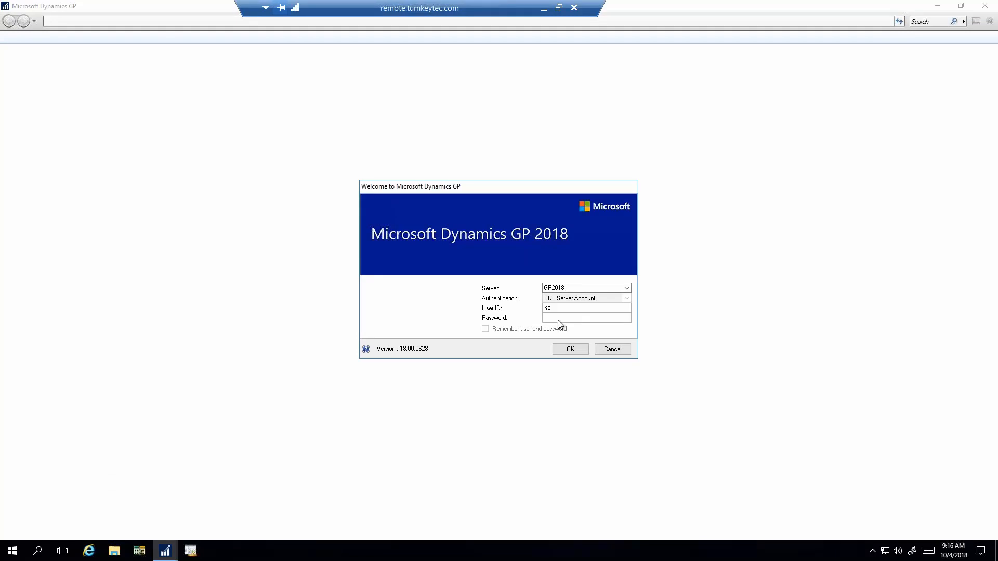
Log back in to the GP2018 server by entering the account password and accept the startup dialog.
click(557, 320)
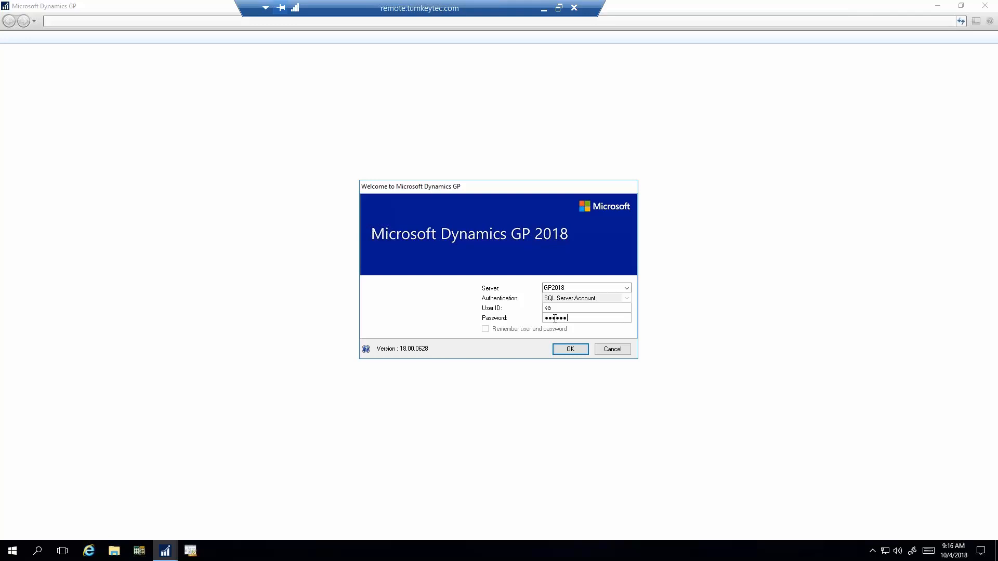
key(Return)
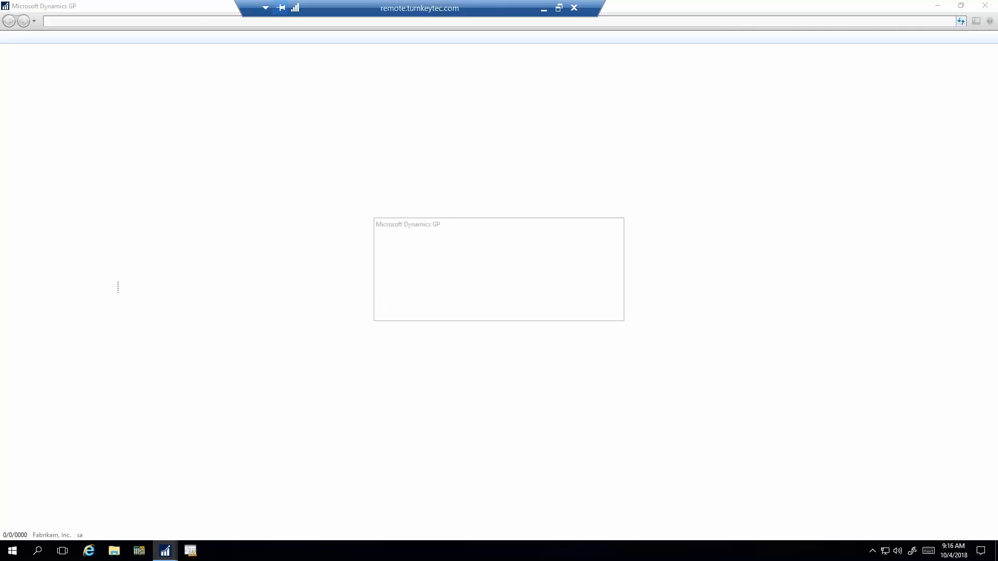
click(498, 307)
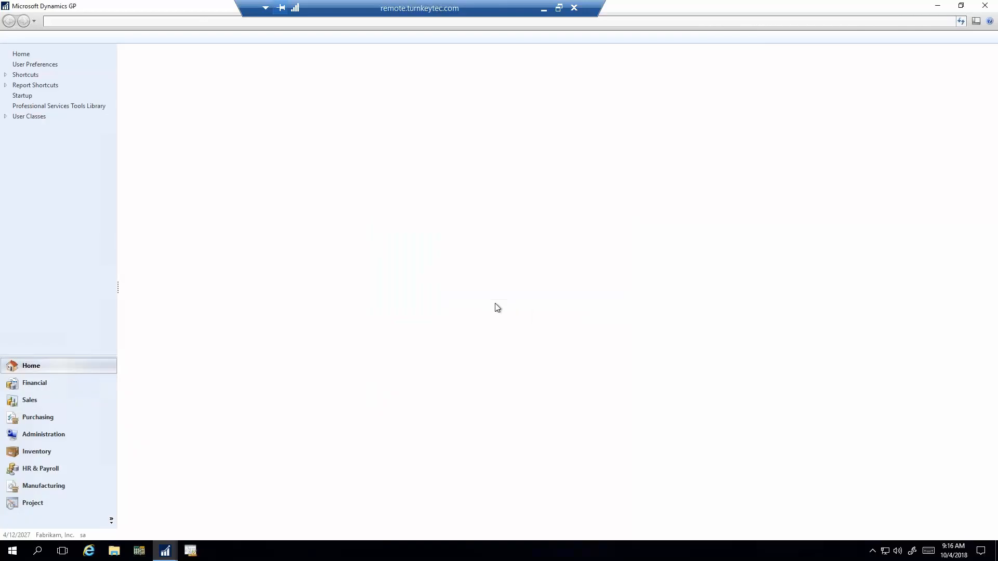
Open Payables Transaction Entry from the Purchasing area and move its window toward the middle of the workspace.
click(42, 419)
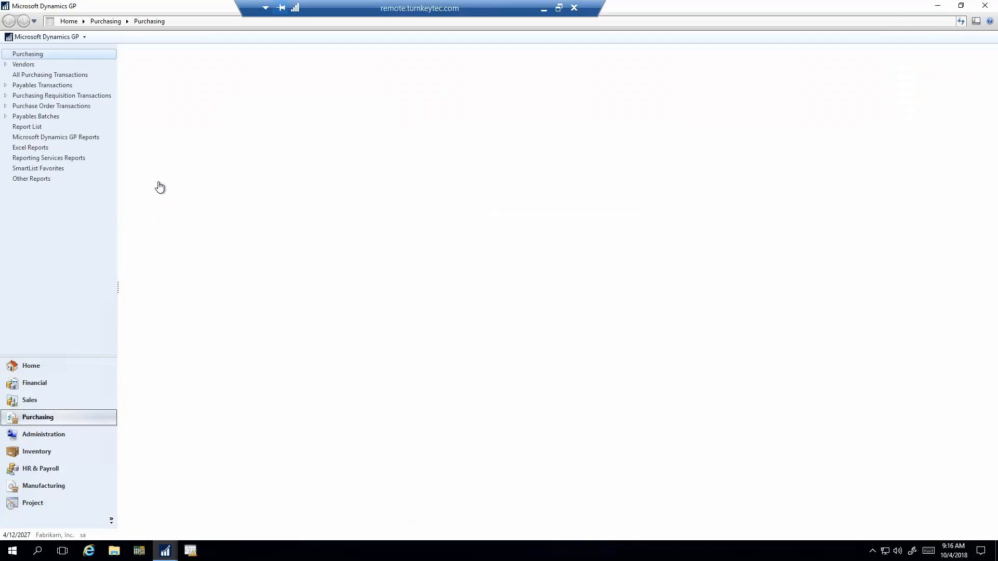
click(41, 366)
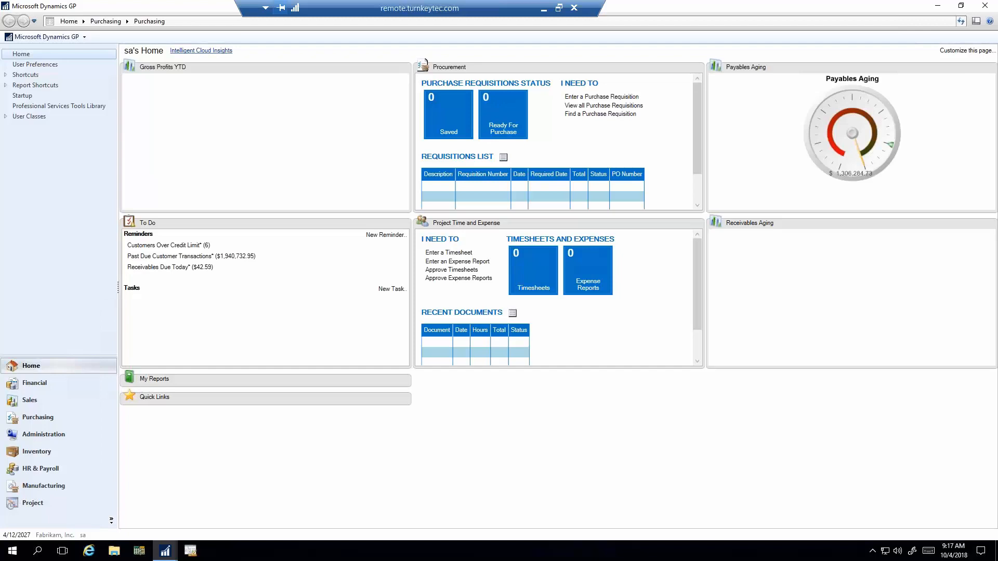
click(50, 419)
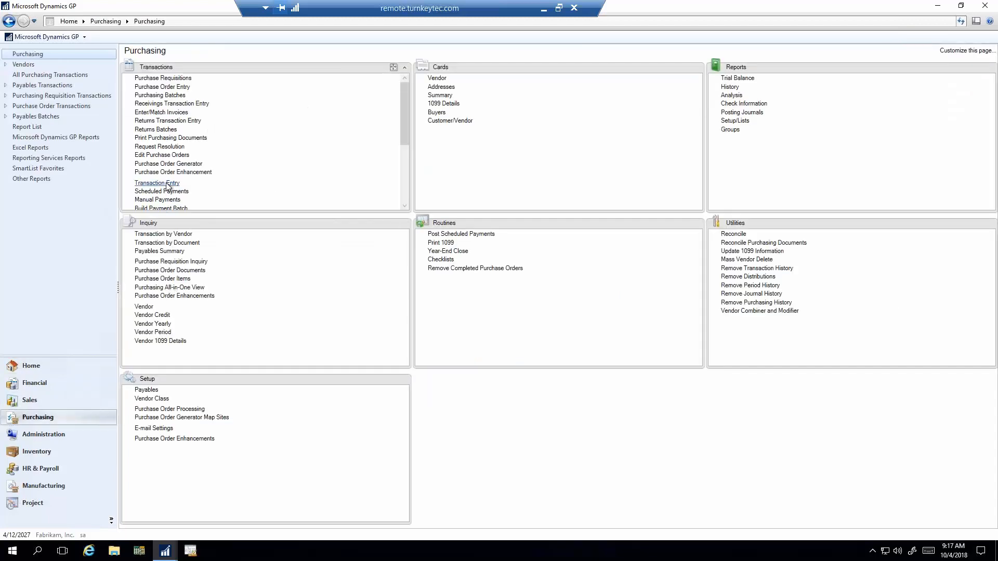
click(164, 184)
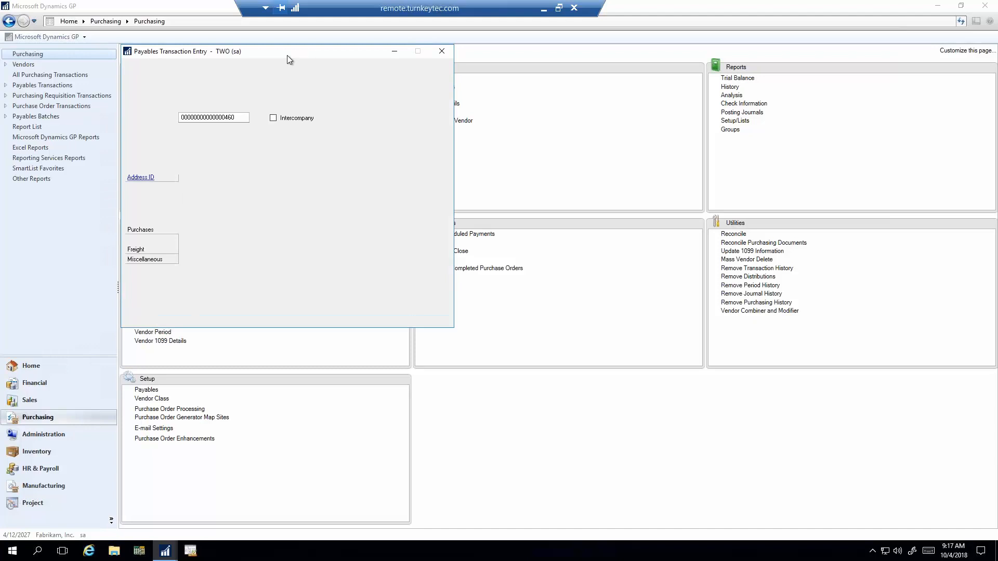
drag(287, 55, 381, 101)
Assign the new payables invoice to batch ID CG, creating and saving CG as a single-use payables batch.
key(Tab)
key(Tab)
key(Tab)
key(Tab)
key(Tab)
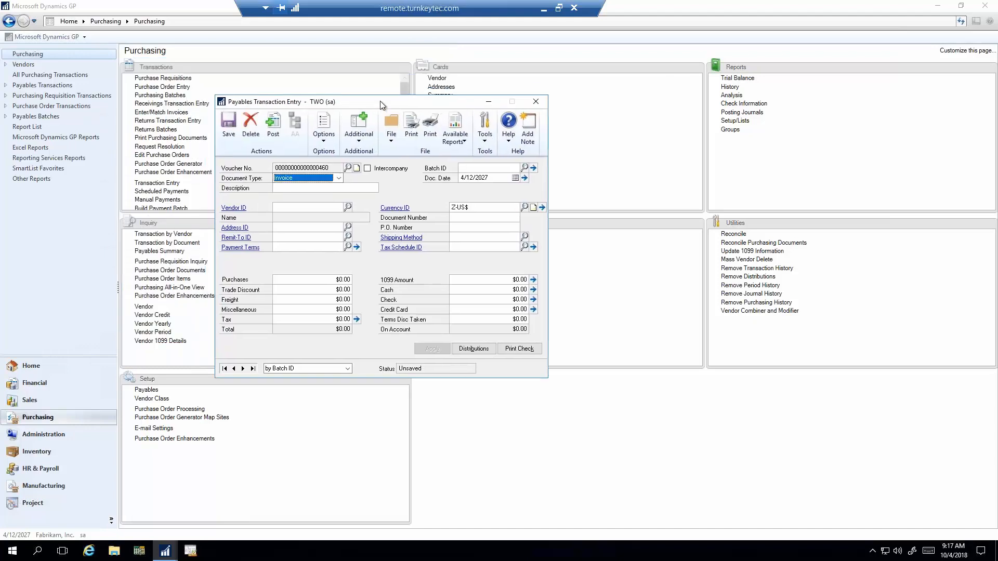
key(shift+Tab)
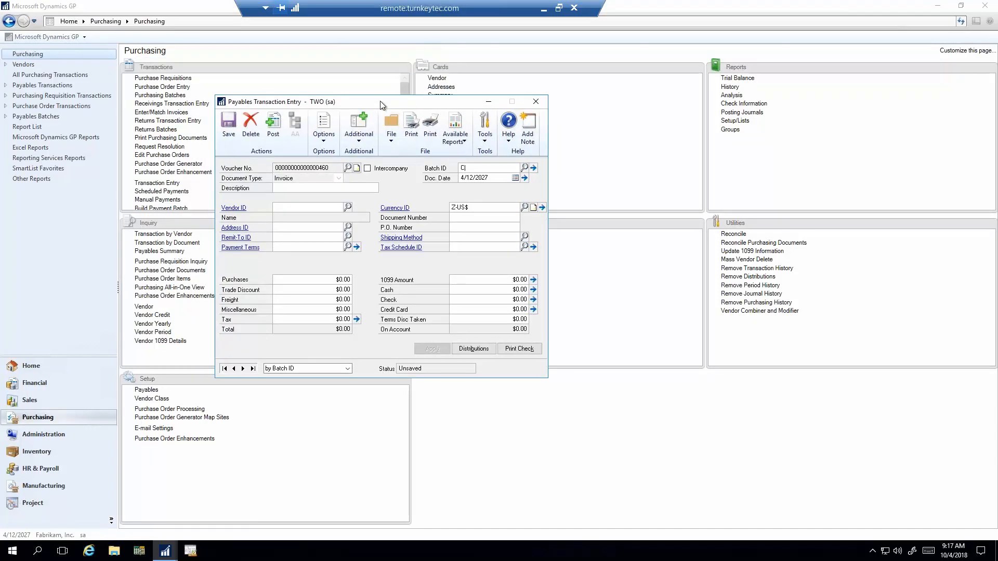
key(Tab)
key(Return)
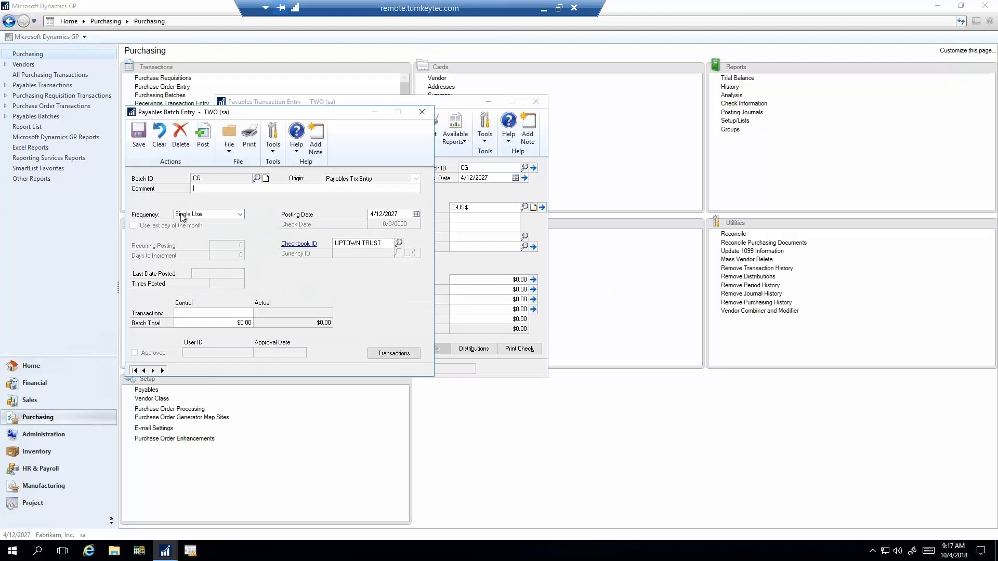
click(139, 134)
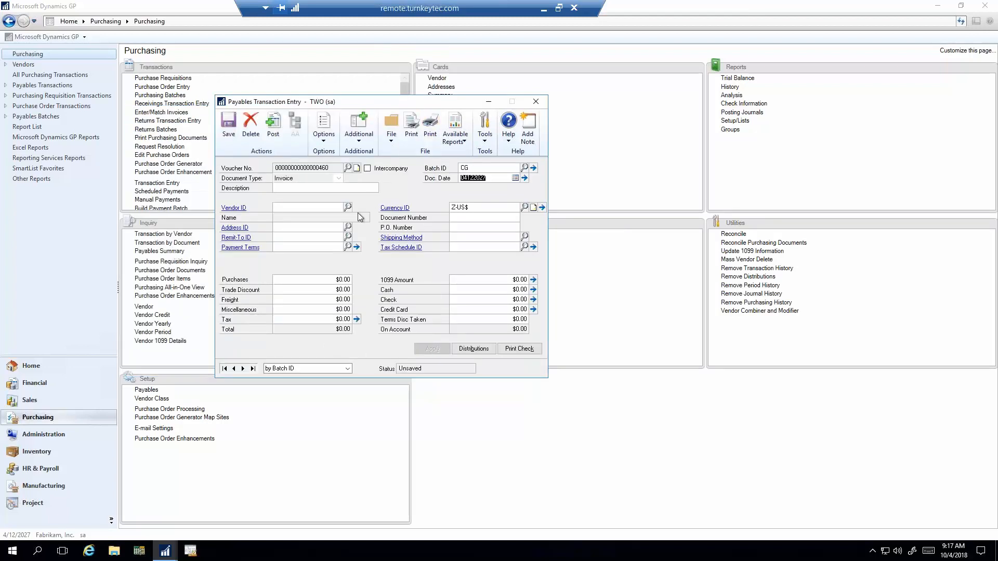
Select vendor ADVANCED0001 for the invoice and set its document number to 1000.
key(Tab)
text(A)
key(Tab)
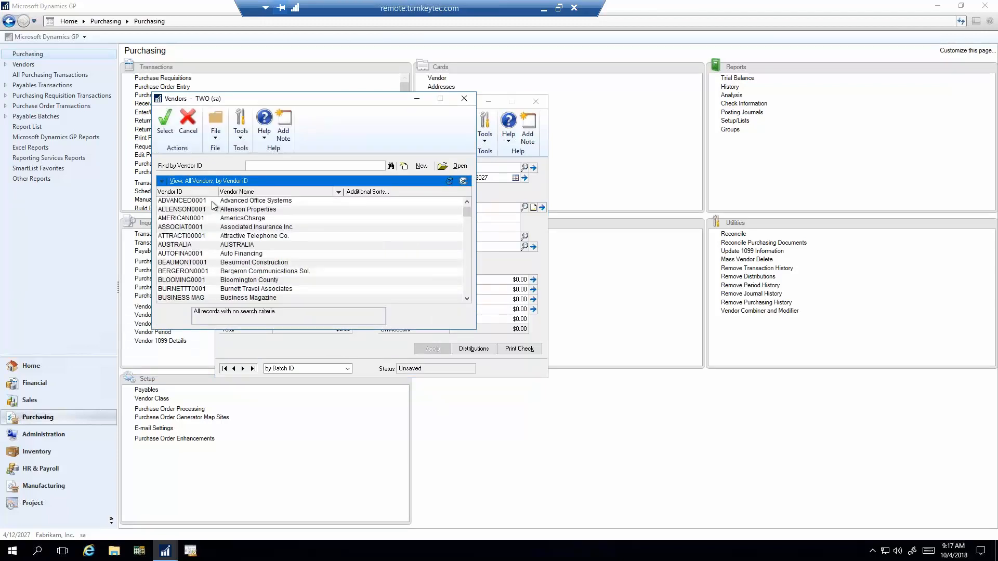
double_click(212, 202)
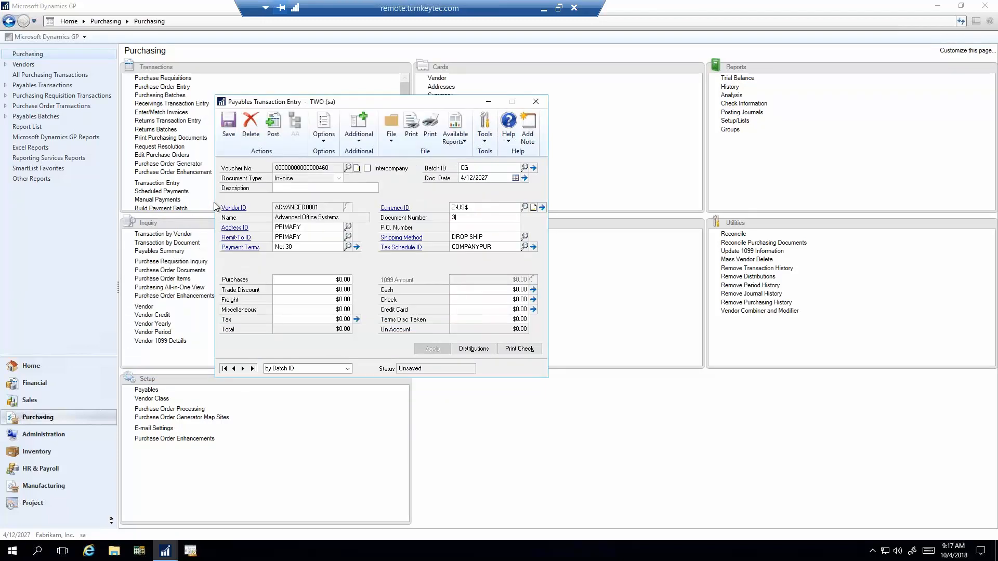
text(345)
key(BackSpace)
key(BackSpace)
key(BackSpace)
text(10)
key(Tab)
key(Tab)
key(Tab)
key(Tab)
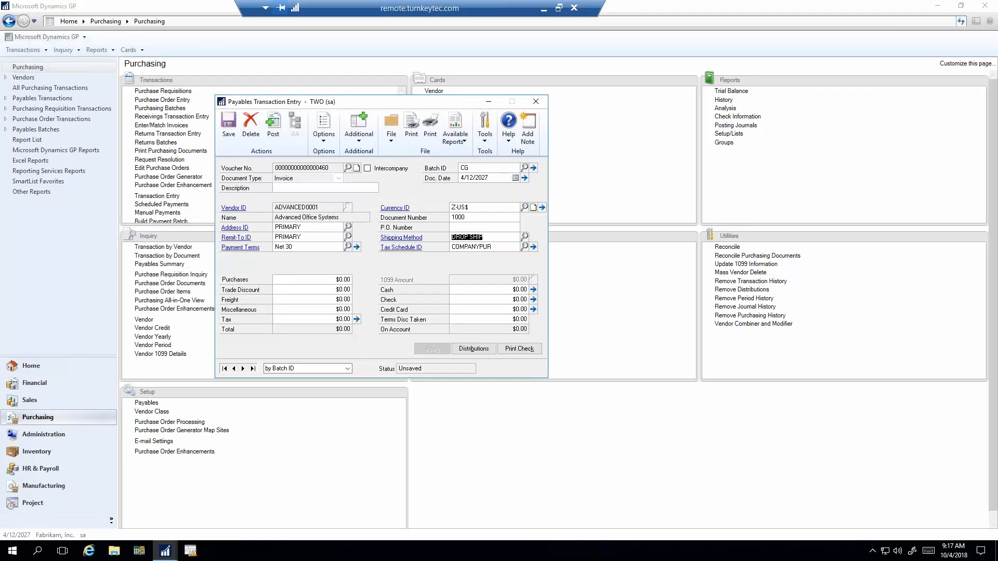
Enter $1,000.00 as both the purchases and check payment amounts, accepting the UPTOWN TRUST check entry details.
text(1,000)
key(Tab)
key(Tab)
key(Tab)
key(Tab)
key(Tab)
text(1000)
key(Tab)
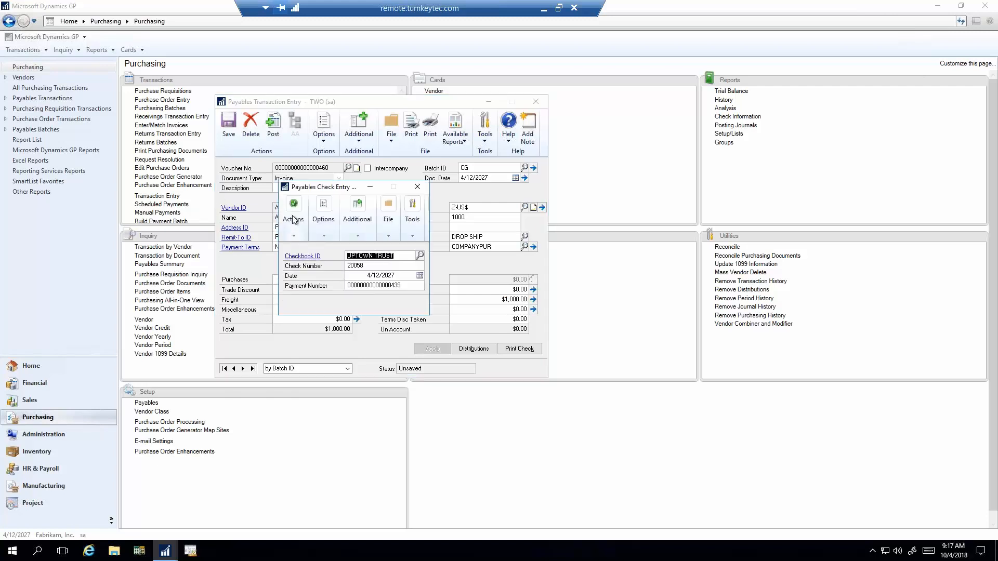
click(294, 219)
click(298, 248)
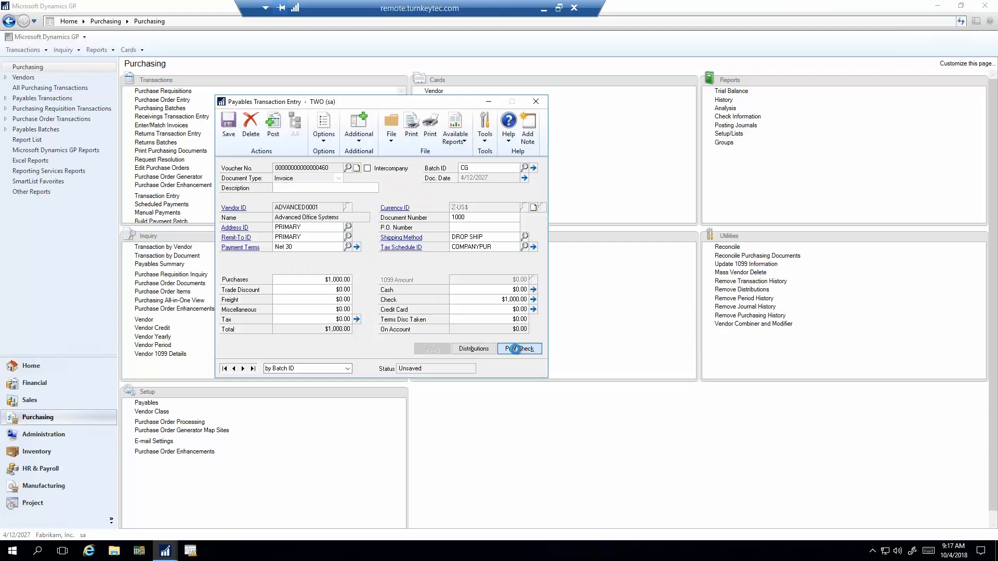
Print the invoice's check to screen in the Stub Top/Bottom - Graphical format, widen the output to review it, and close it.
click(514, 348)
click(375, 229)
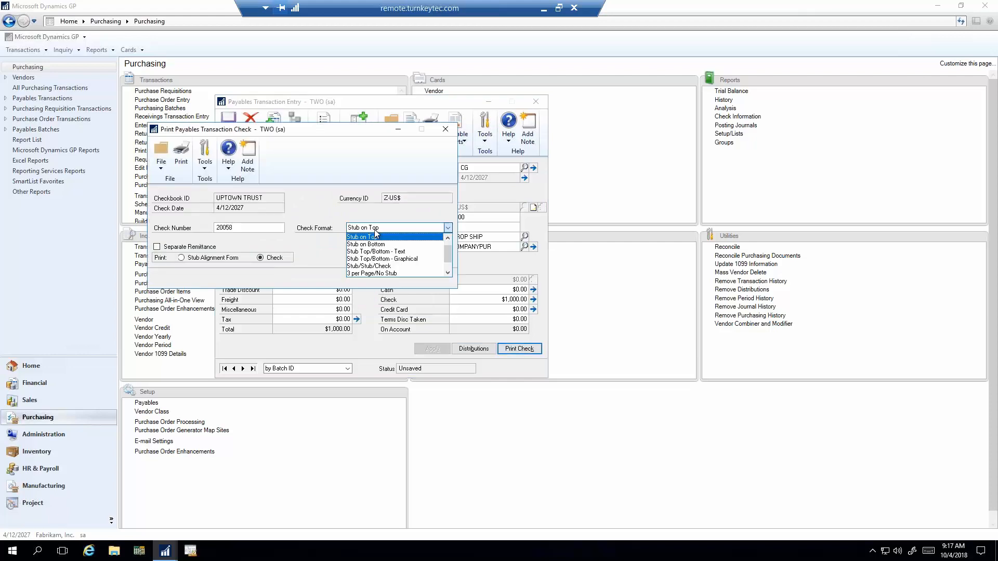
click(377, 259)
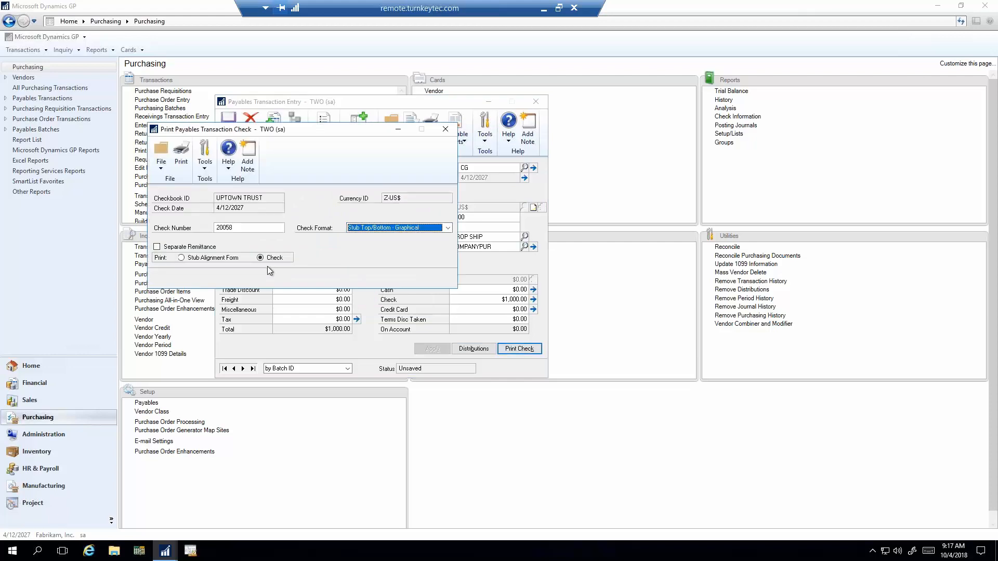
click(178, 165)
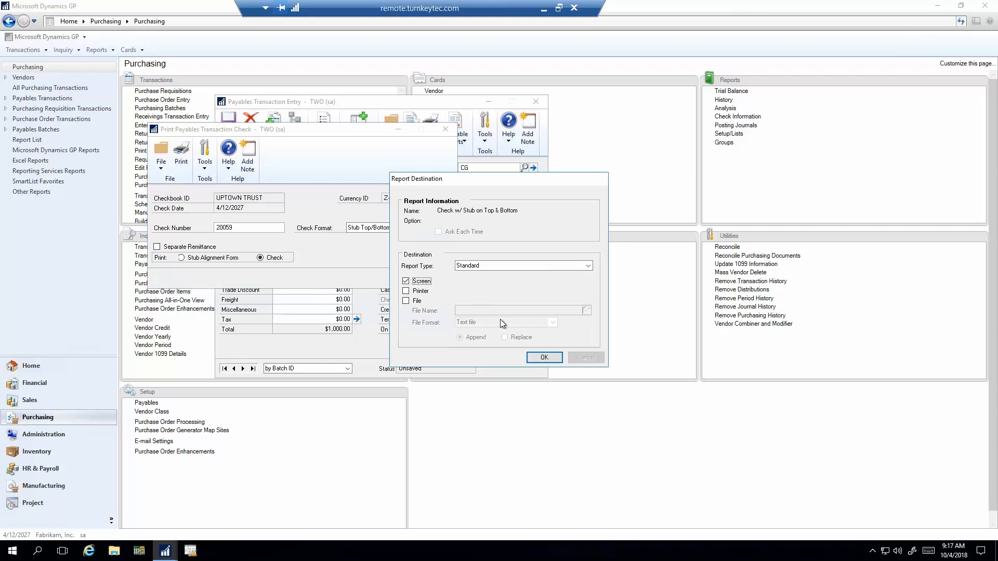
click(541, 358)
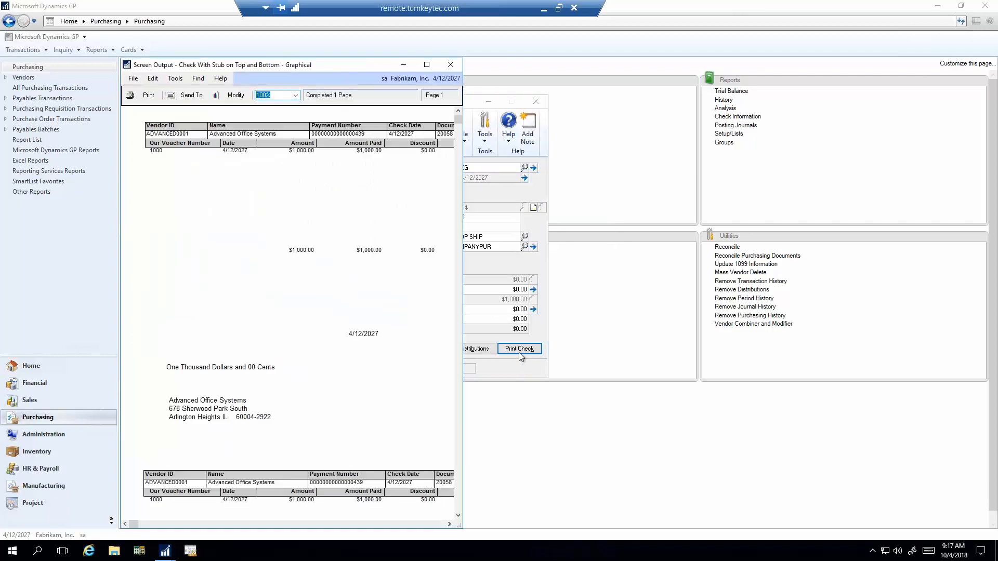
drag(462, 256, 619, 256)
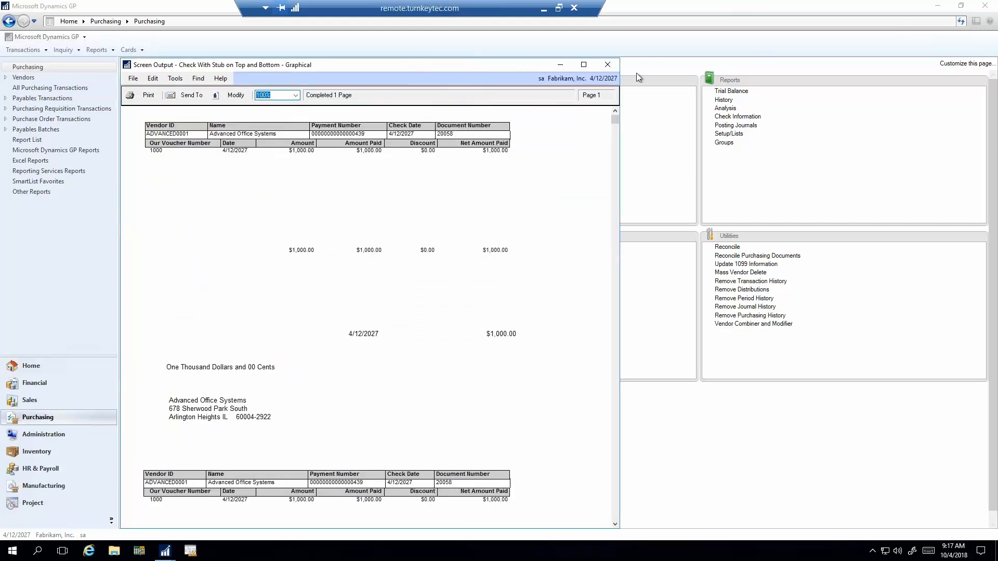
click(607, 67)
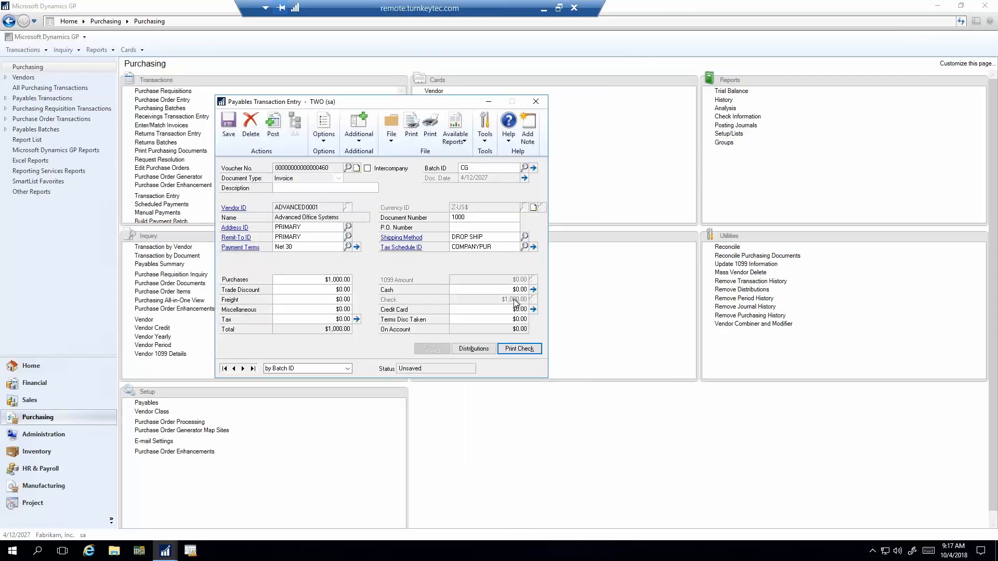
Add the distribution reference "more notes." to the invoice's PURCH line and save the invoice.
click(474, 348)
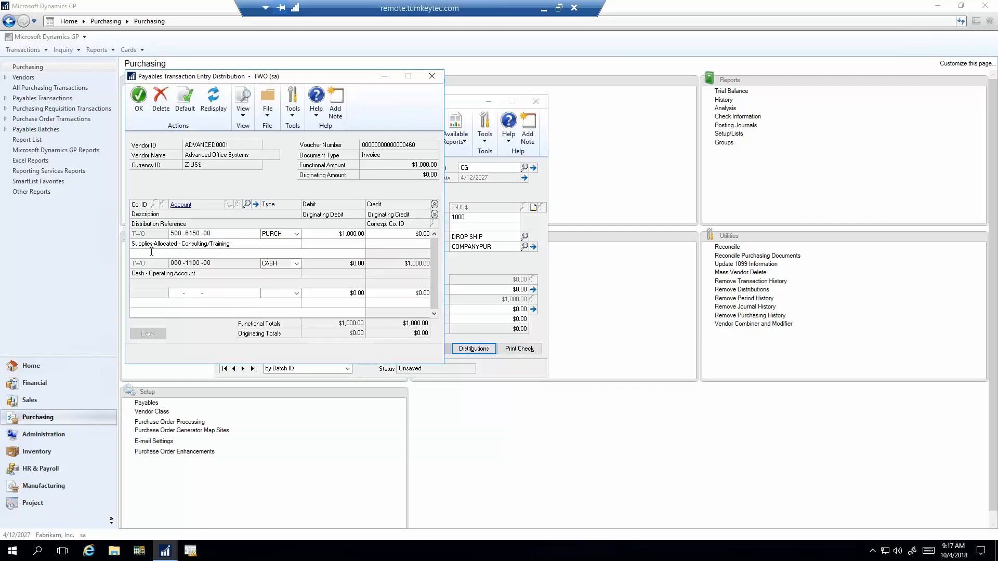
click(152, 251)
text(more notes.)
key(Tab)
click(194, 234)
click(431, 77)
click(229, 127)
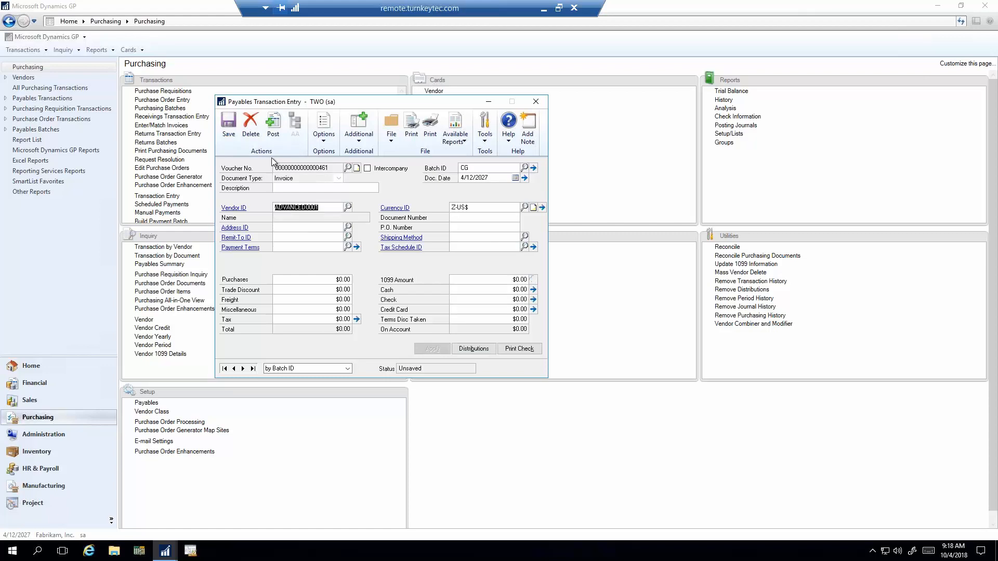
Enter another invoice for ADVANCED0001 with document number 10001 and $1,000.00 in purchases, and accept its default distributions.
key(Tab)
text(10)
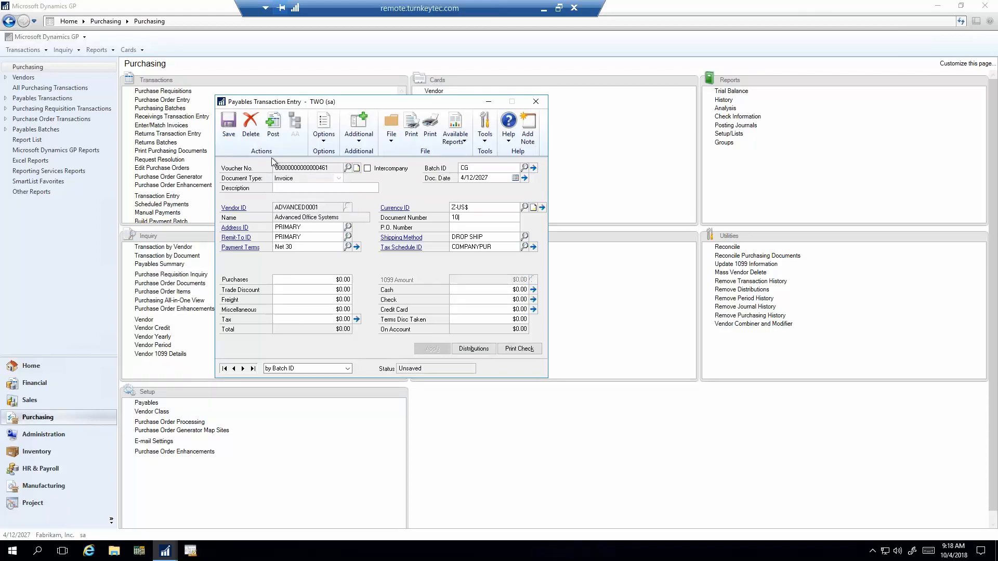
text(0)
key(Tab)
key(Return)
text(1000)
key(Tab)
key(Tab)
key(Tab)
text(1000)
key(Tab)
key(Tab)
click(489, 353)
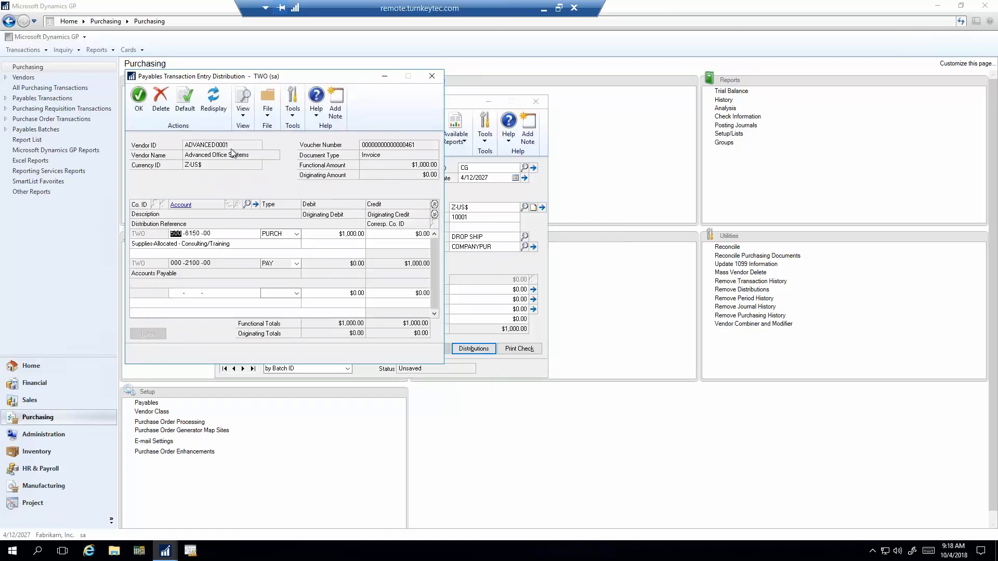
click(140, 104)
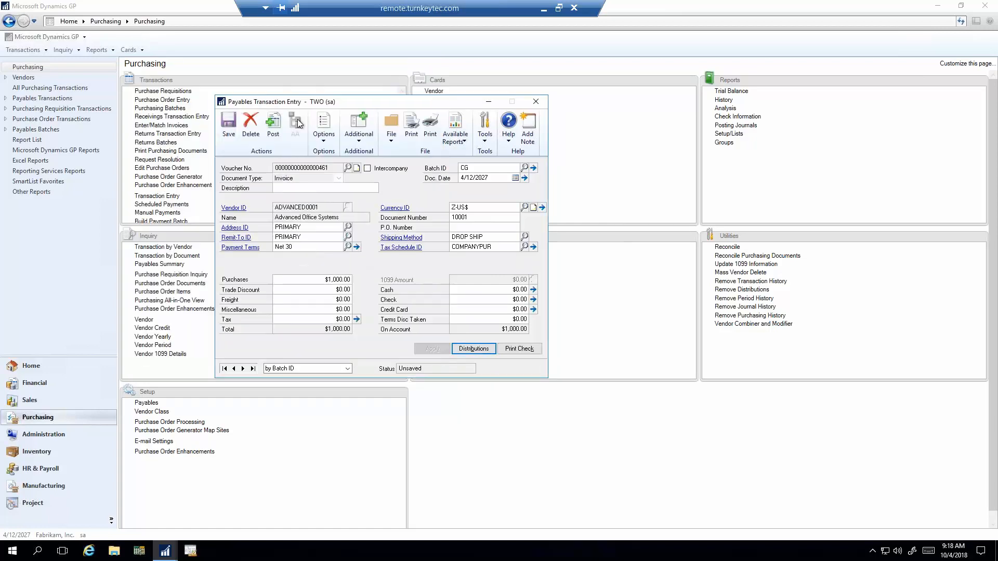
Open the invoice vendor's maintenance record and examine the Internet Information for its addresses.
click(232, 208)
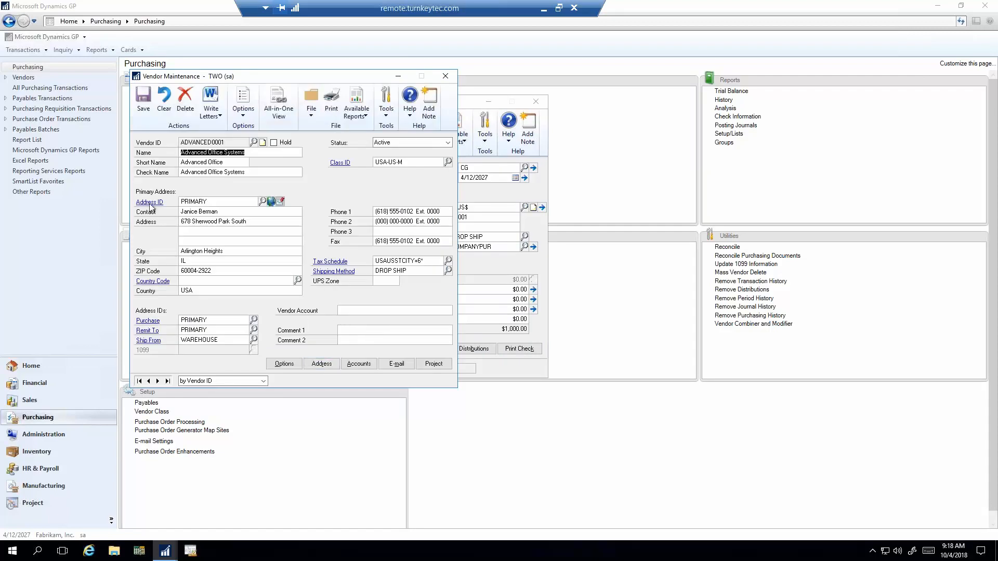
click(271, 203)
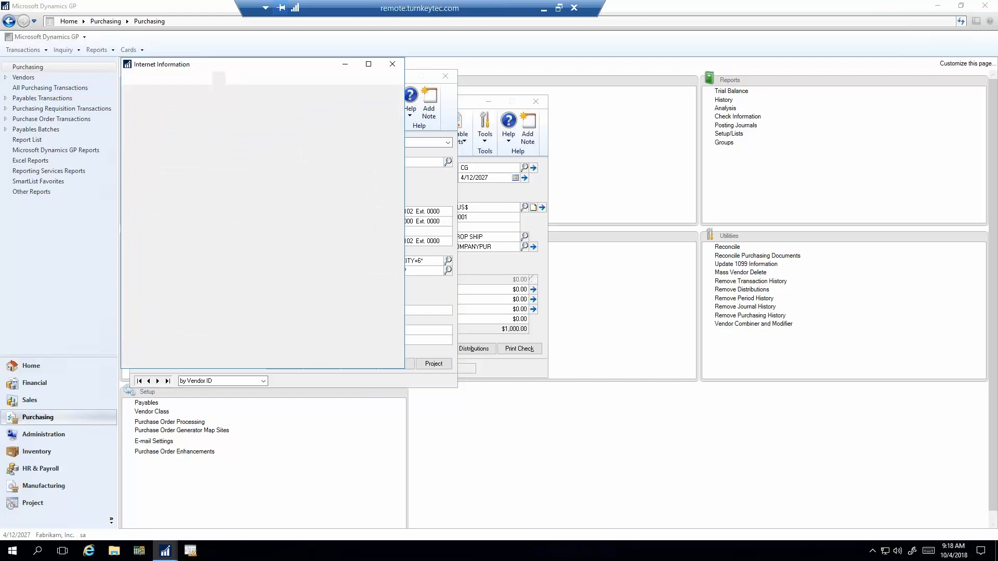
drag(334, 64, 531, 89)
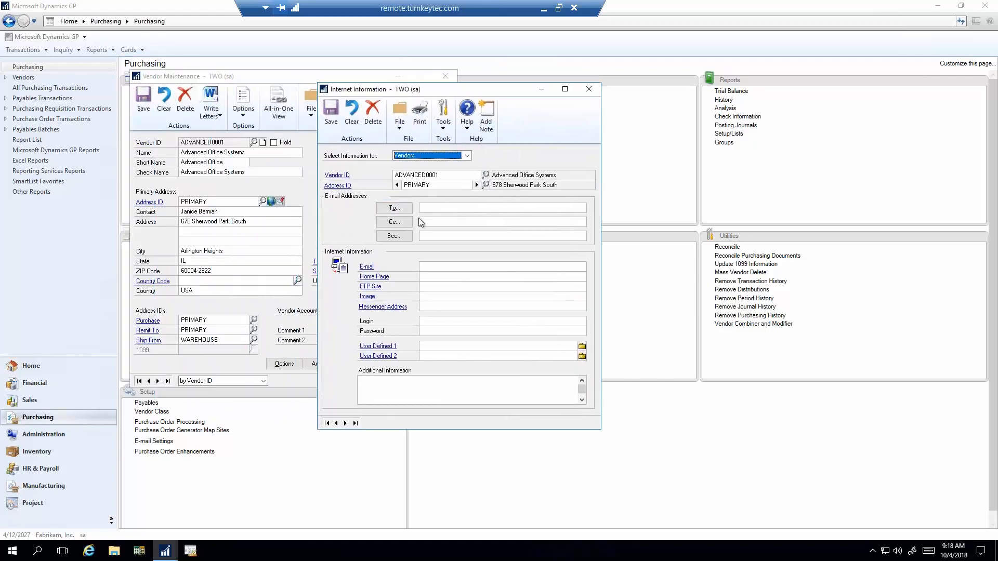
click(476, 185)
click(398, 185)
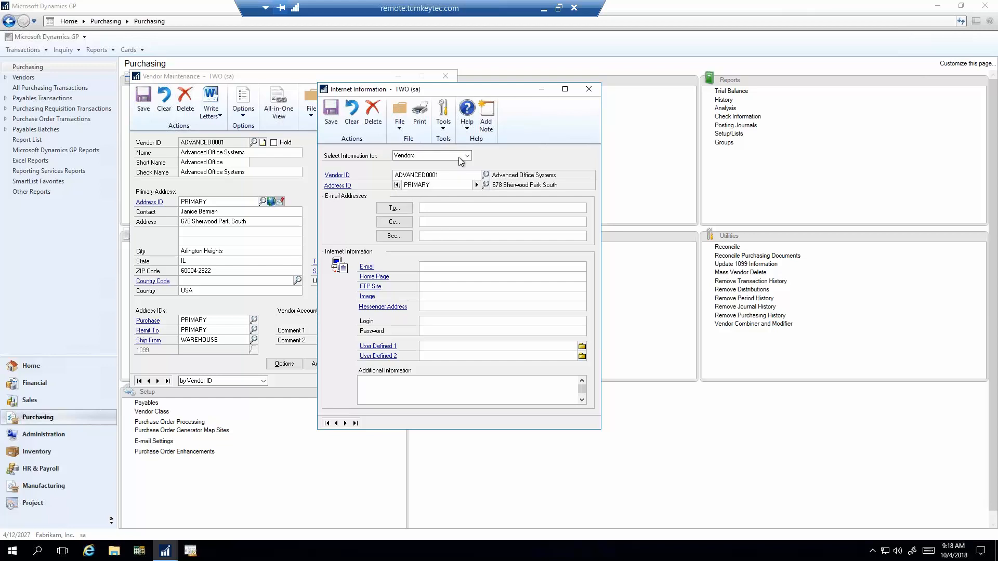
click(466, 155)
click(466, 156)
click(589, 89)
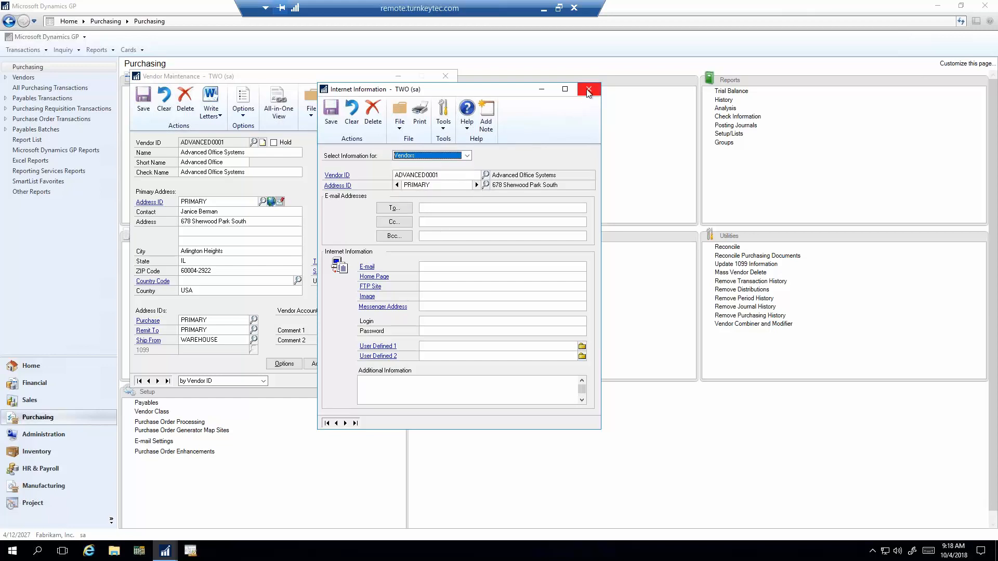
Set the vendor's e-mail format to PDF for both the Vendor Remittance and Purchase Order forms.
click(397, 364)
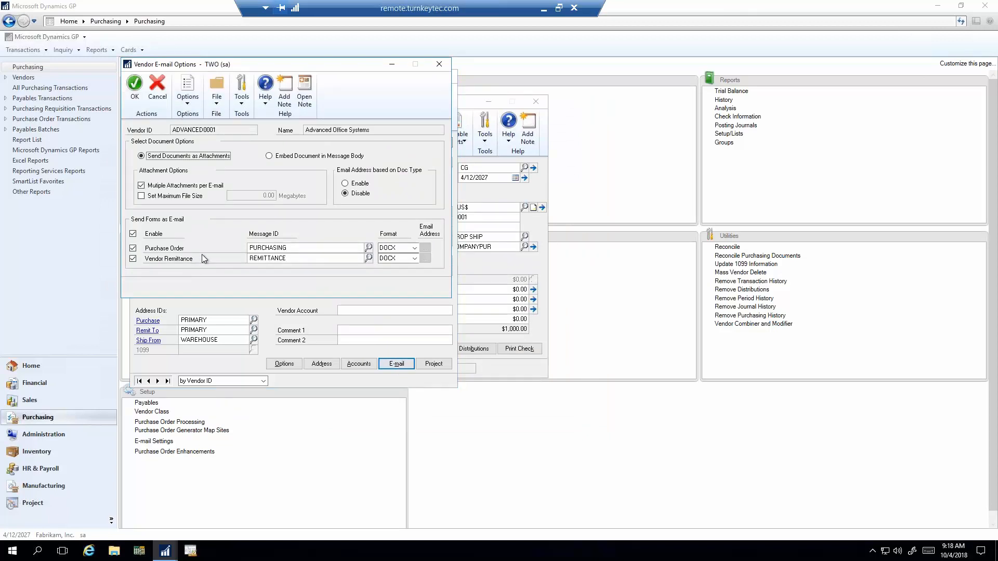
click(415, 259)
click(403, 282)
click(415, 248)
click(387, 272)
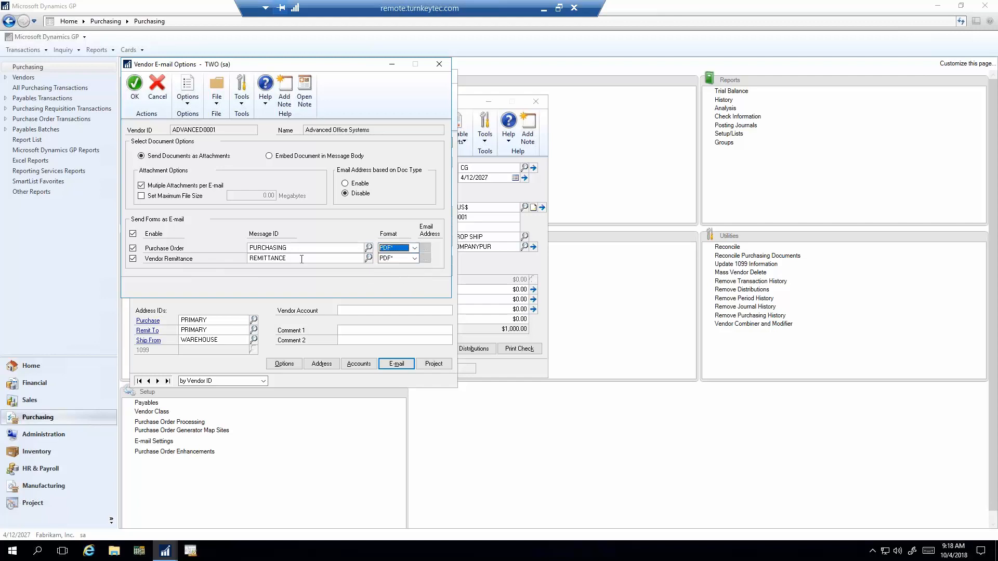
View the PURCHASING message setup without logging on to Exchange, then discard the message and vendor e-mail option changes.
click(283, 249)
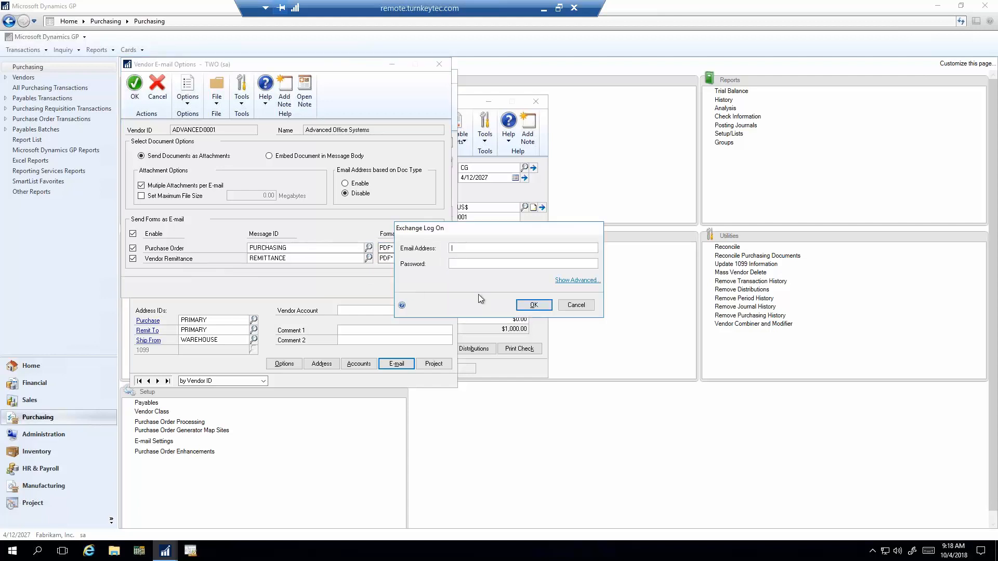
click(577, 306)
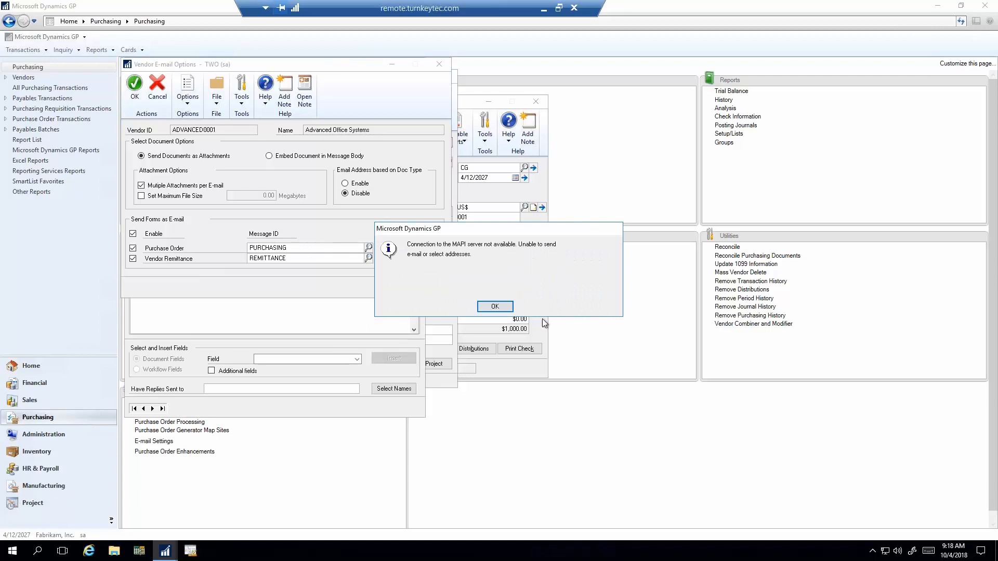
click(490, 310)
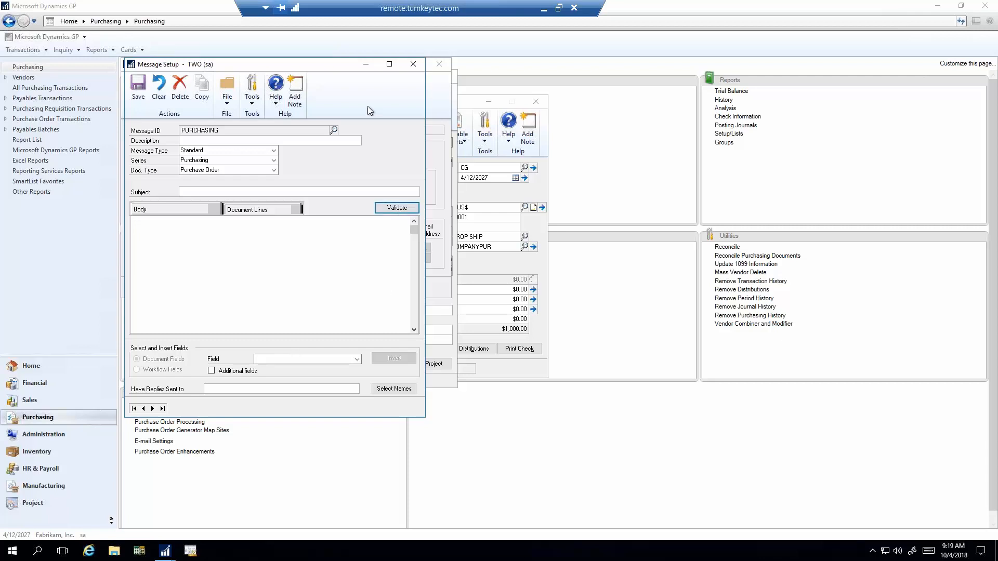
click(413, 64)
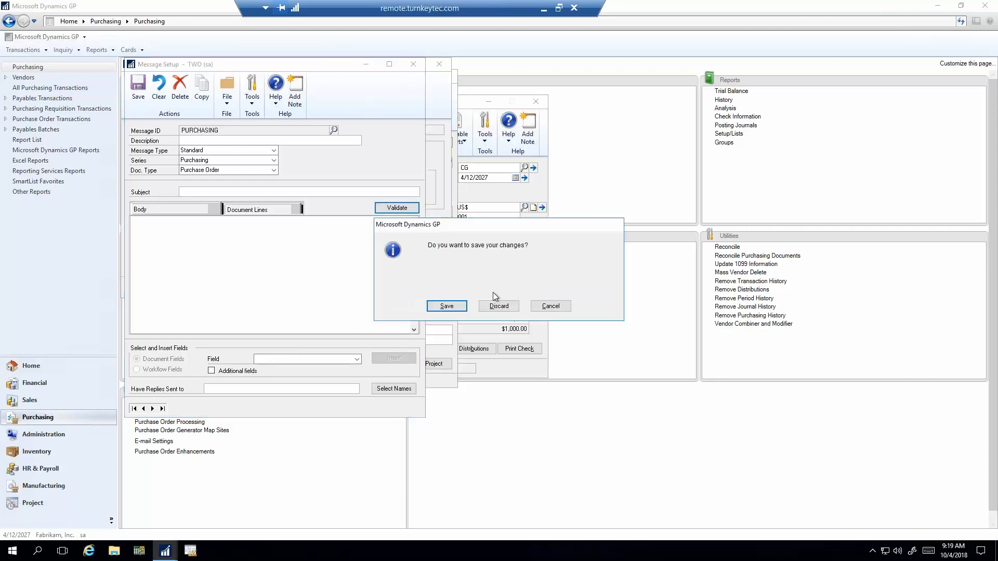
click(498, 305)
click(439, 64)
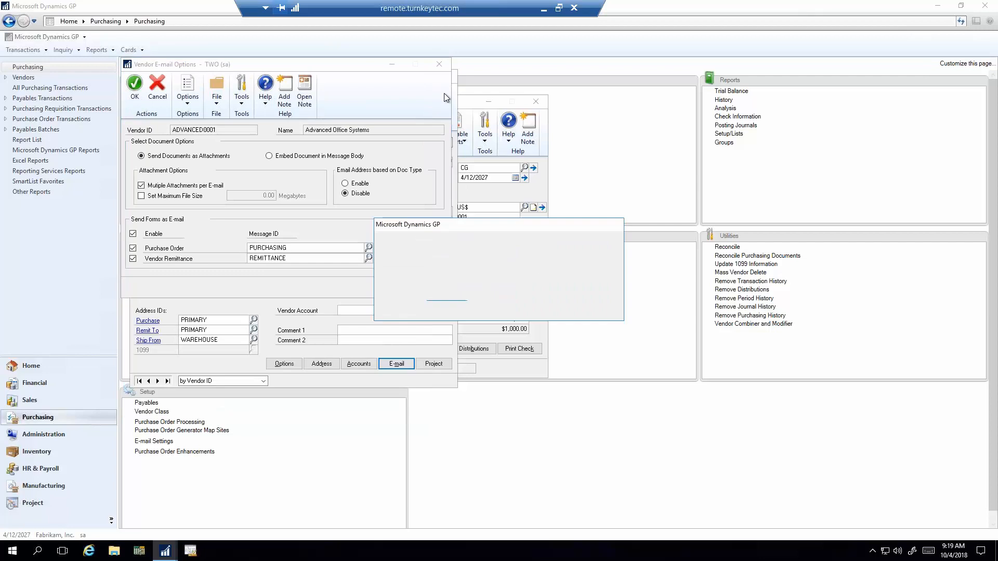
click(499, 306)
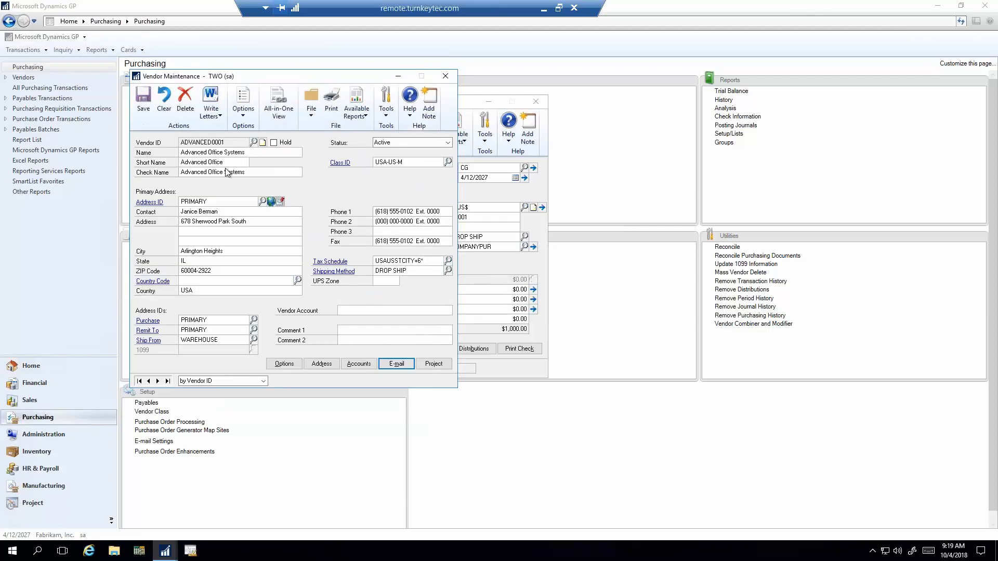
Close the vendor record, save the second payables invoice, and expand the Transactions list on the Purchasing page.
click(450, 76)
click(229, 126)
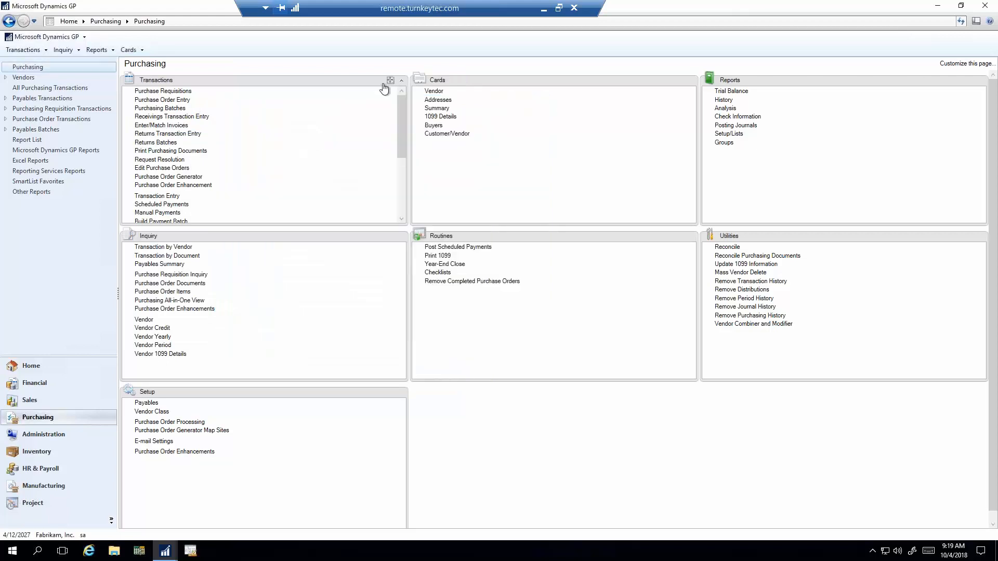
click(402, 80)
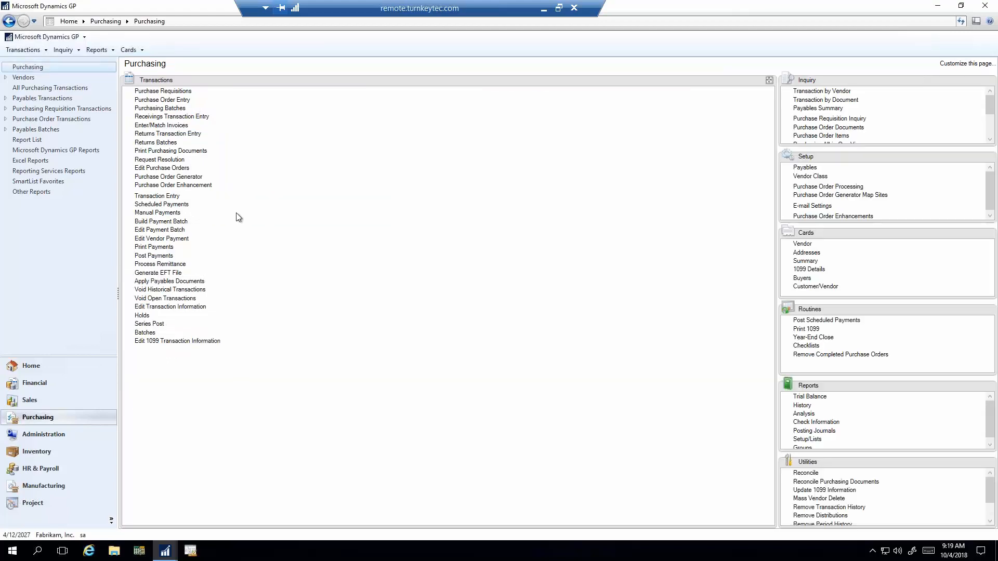
Start building a payment batch, add CGPAY as a new batch ID, and save its batch entry with the default settings.
click(161, 222)
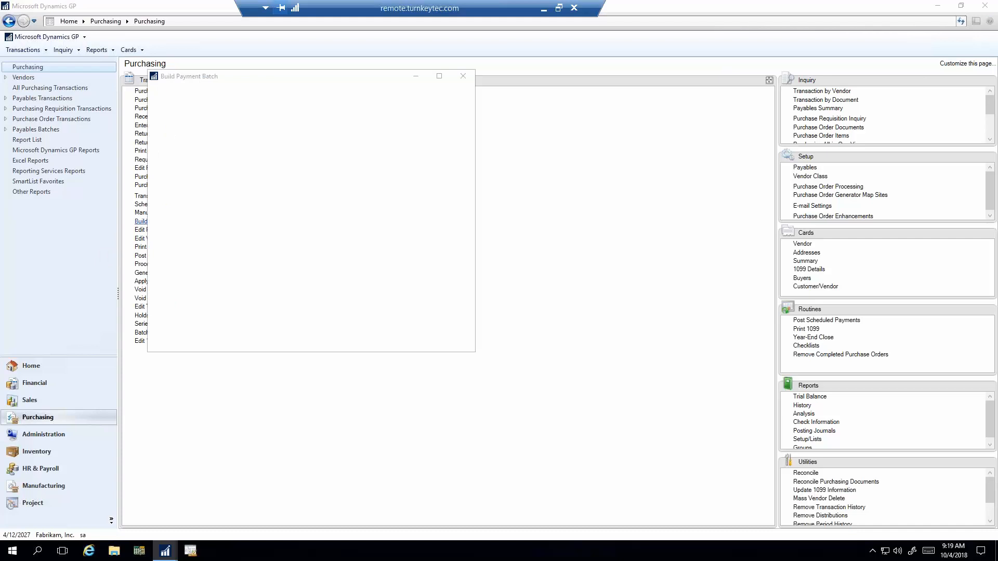
text(C)
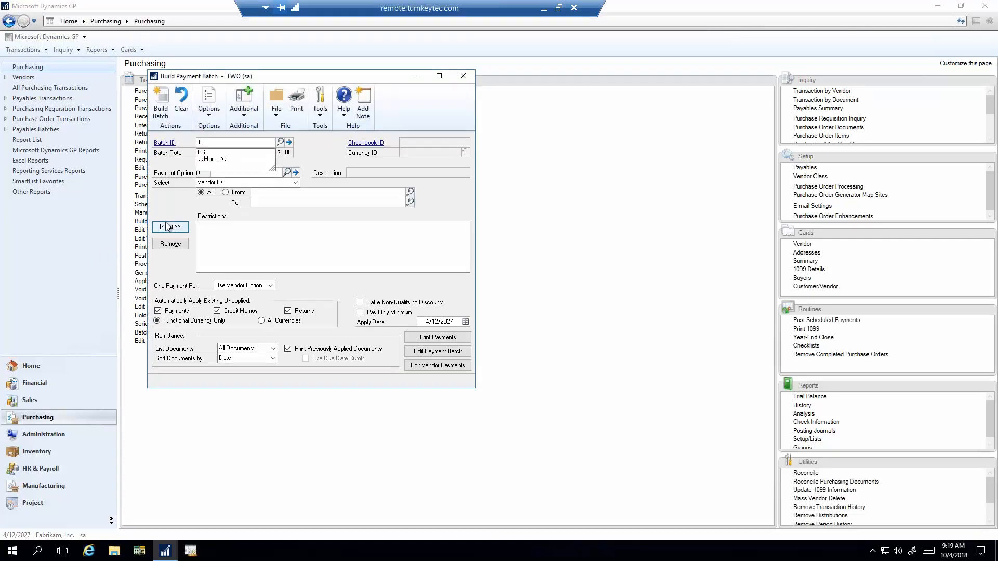
text(GPAY)
key(Tab)
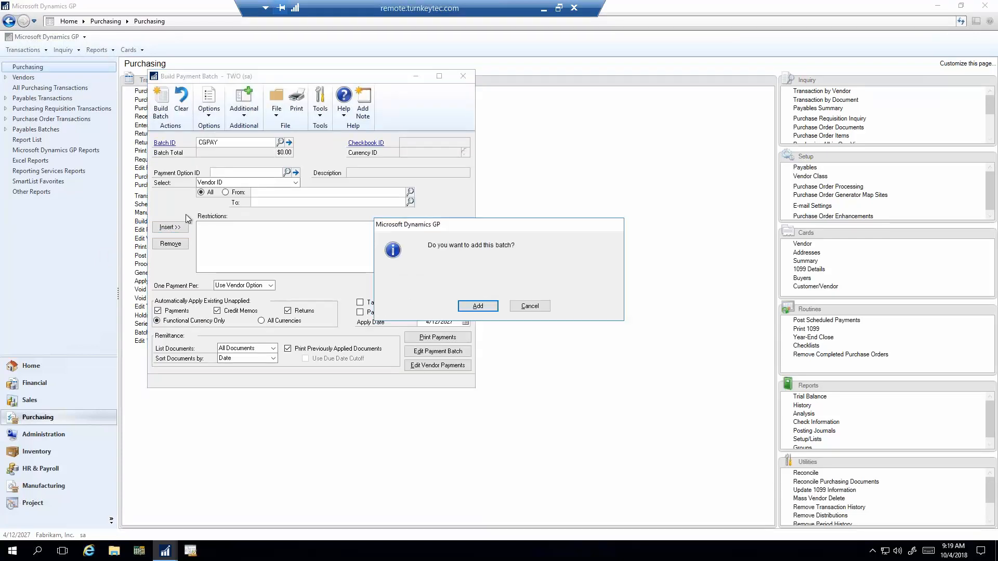
click(488, 305)
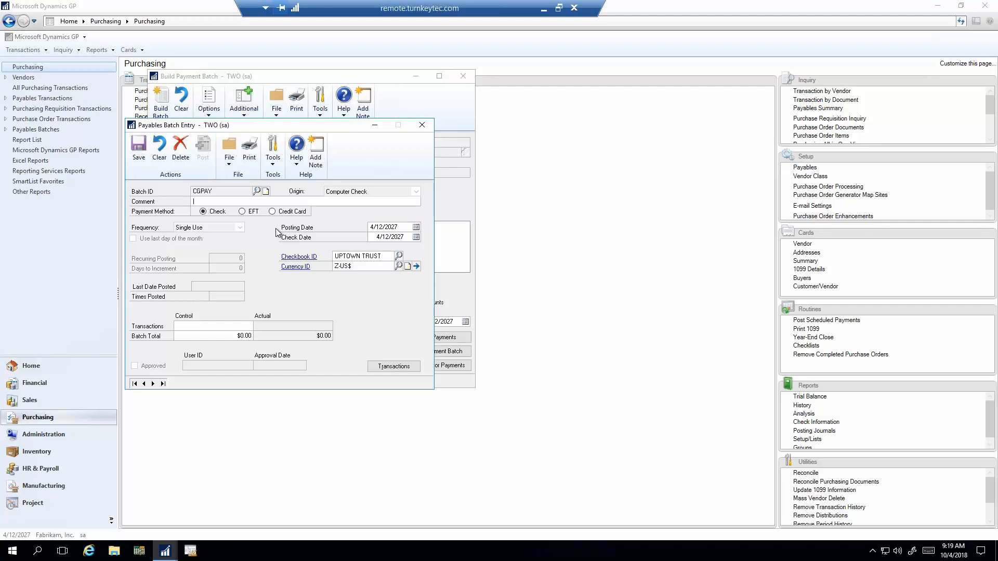
click(152, 159)
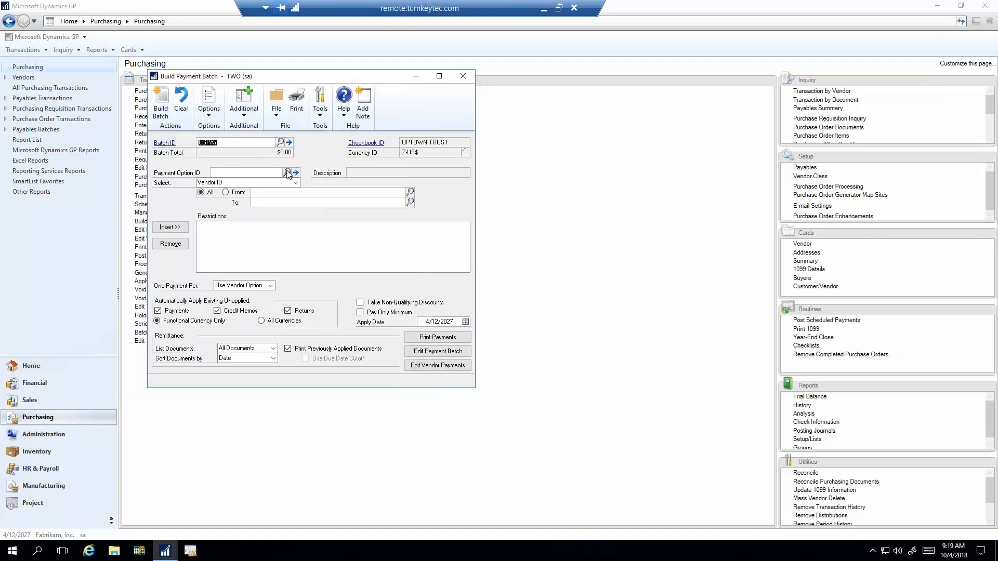
Restrict the CGPAY batch to a due date cutoff of 4/23/2027 and build the payment batch.
click(267, 172)
click(256, 183)
drag(295, 198, 295, 212)
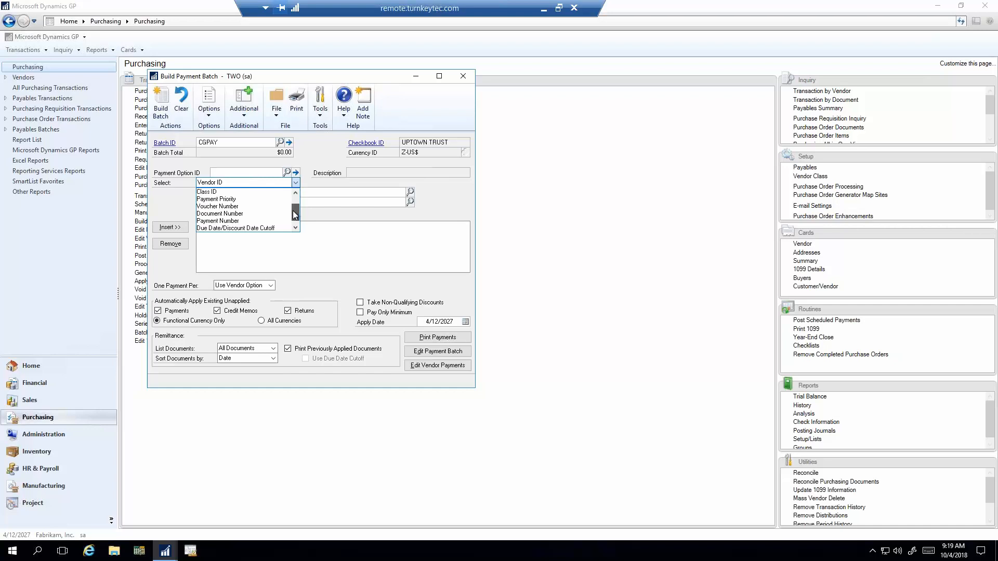
click(236, 227)
click(316, 193)
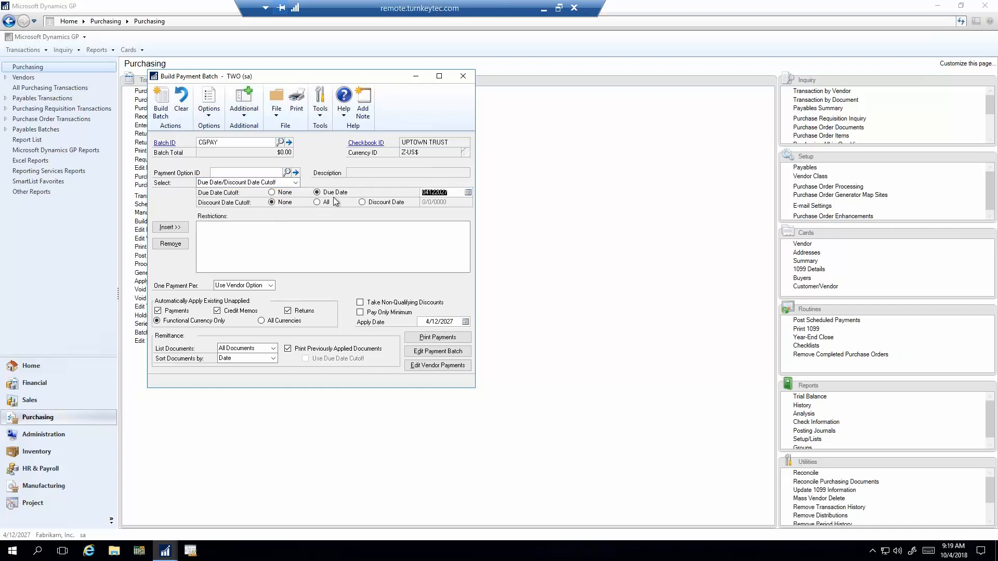
click(468, 193)
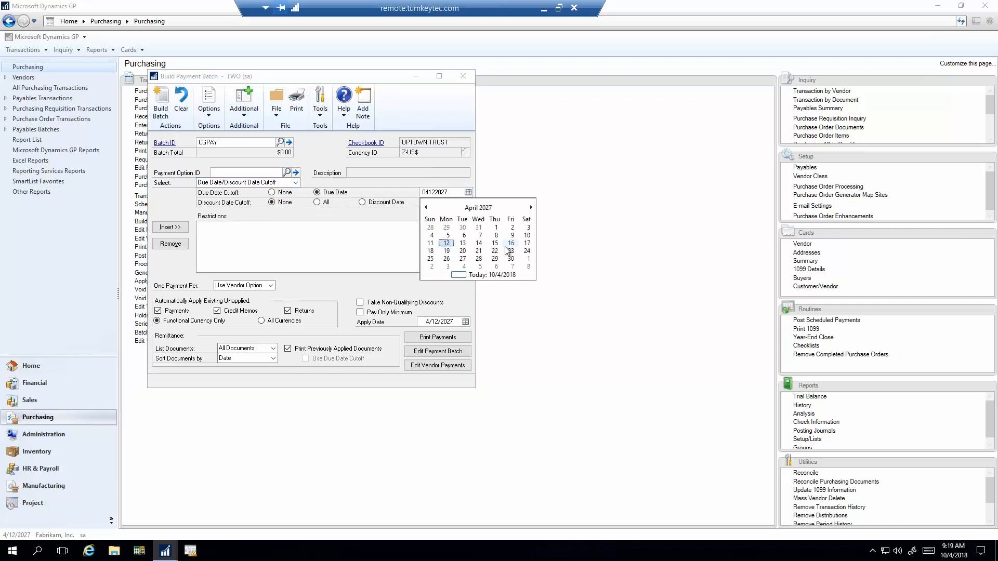
click(508, 249)
click(174, 232)
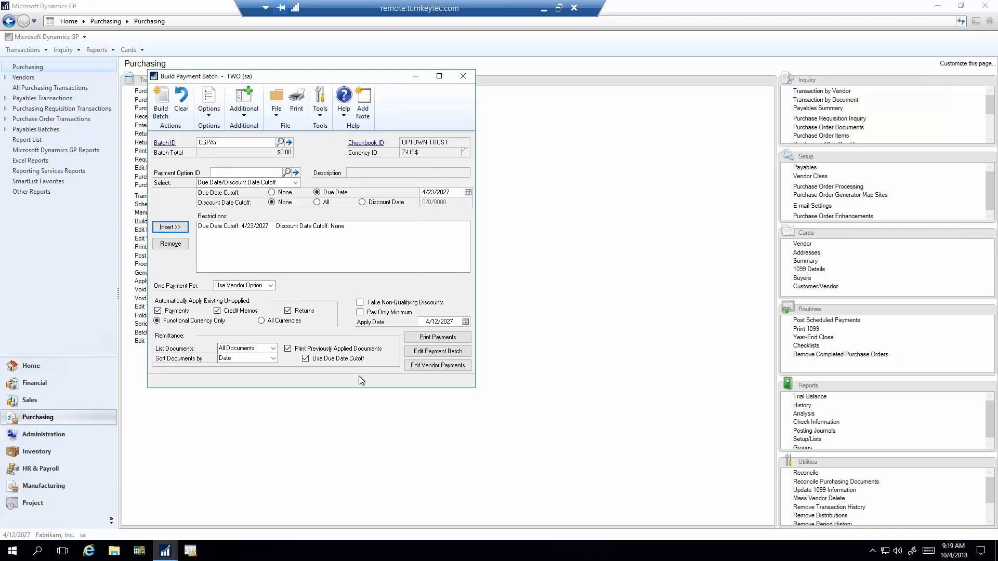
click(161, 117)
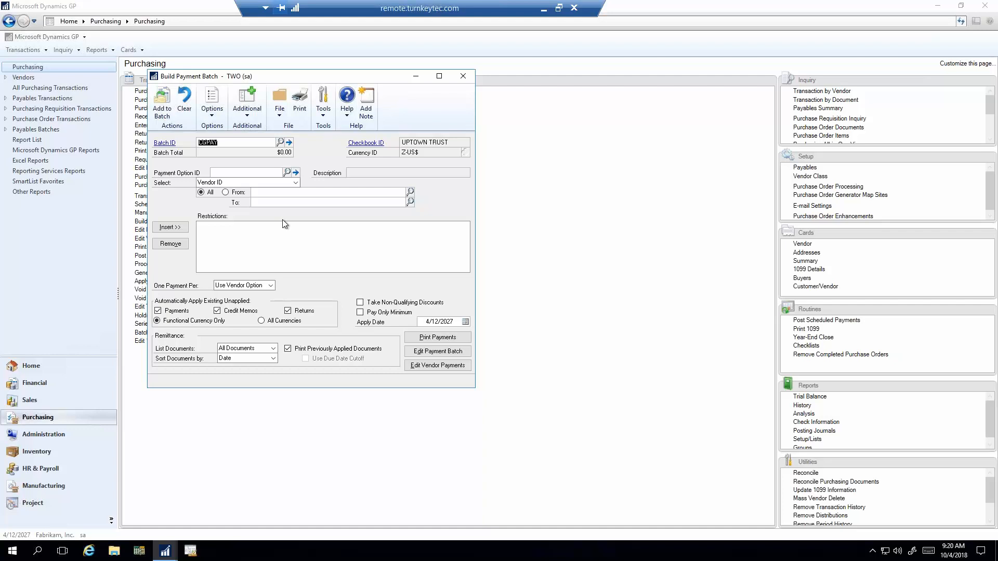
Edit the CGPAY payment batch and exclude Attractive Telephone Co.'s voucher due 2/26/2024 from payment.
drag(310, 79, 459, 100)
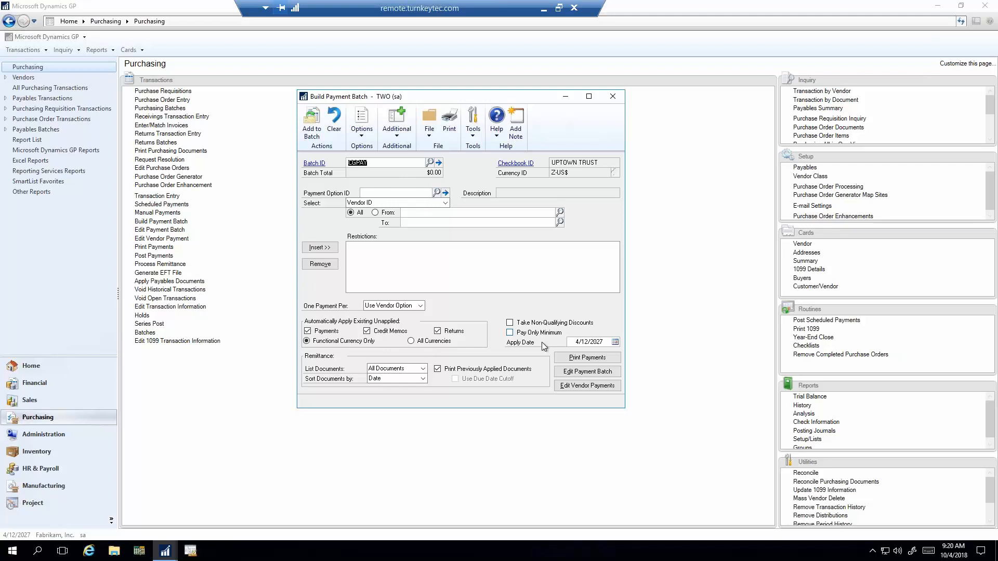
click(577, 372)
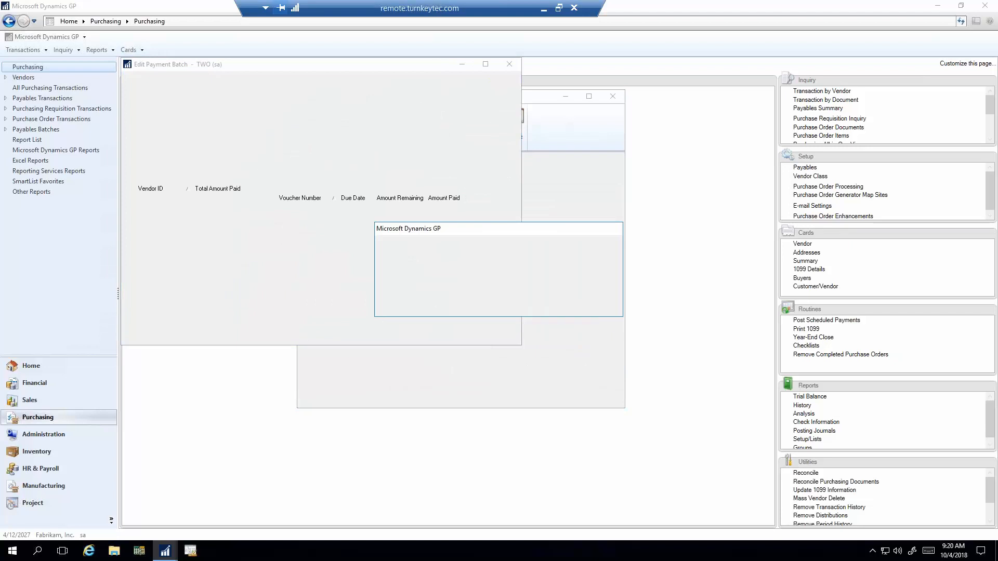
click(495, 306)
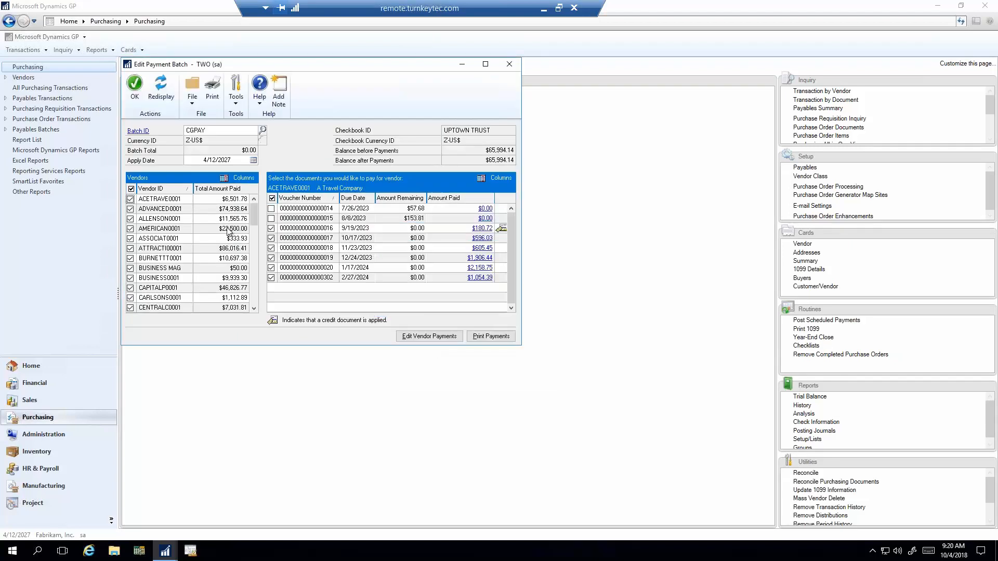
click(176, 198)
click(198, 248)
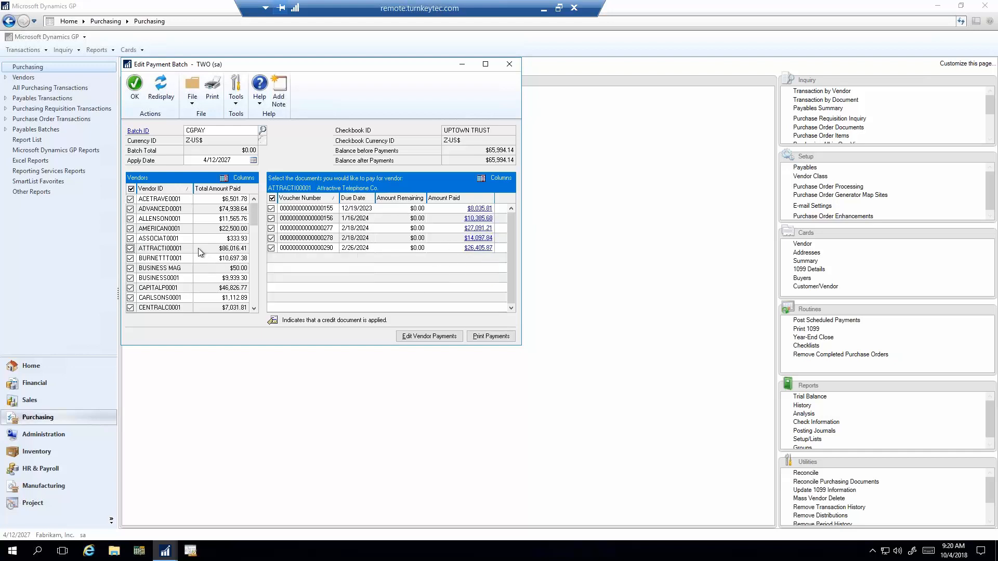
click(270, 248)
Lower the amount applied to Capital Printed Circuits' invoice due 2/5/2024, bringing that vendor's payment to $33,659.62.
click(218, 289)
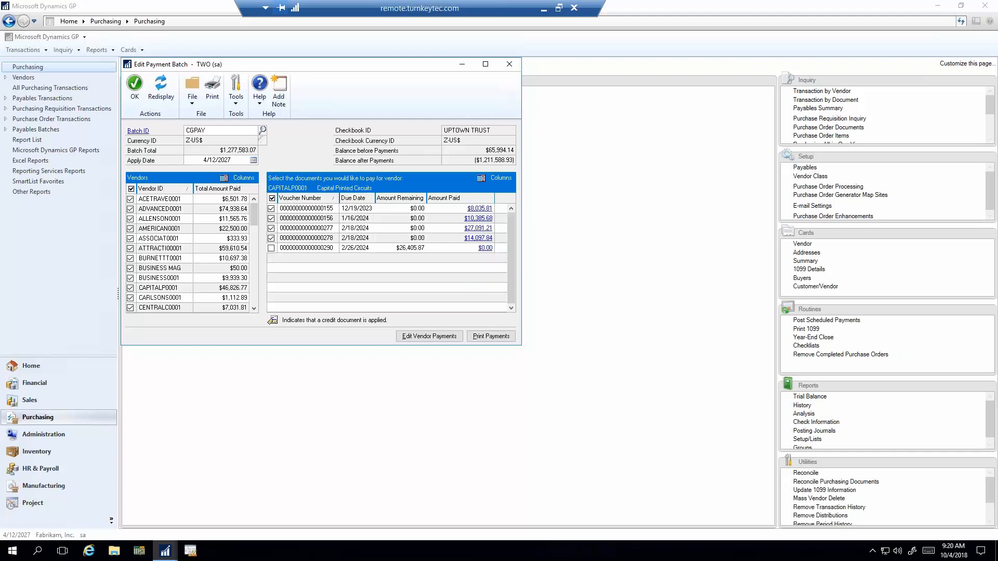
click(429, 336)
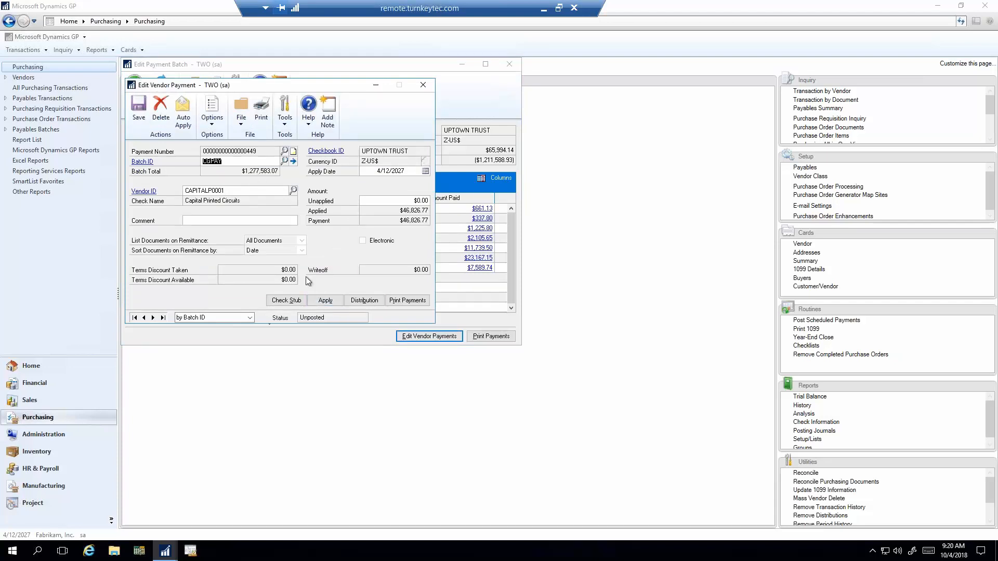
click(324, 302)
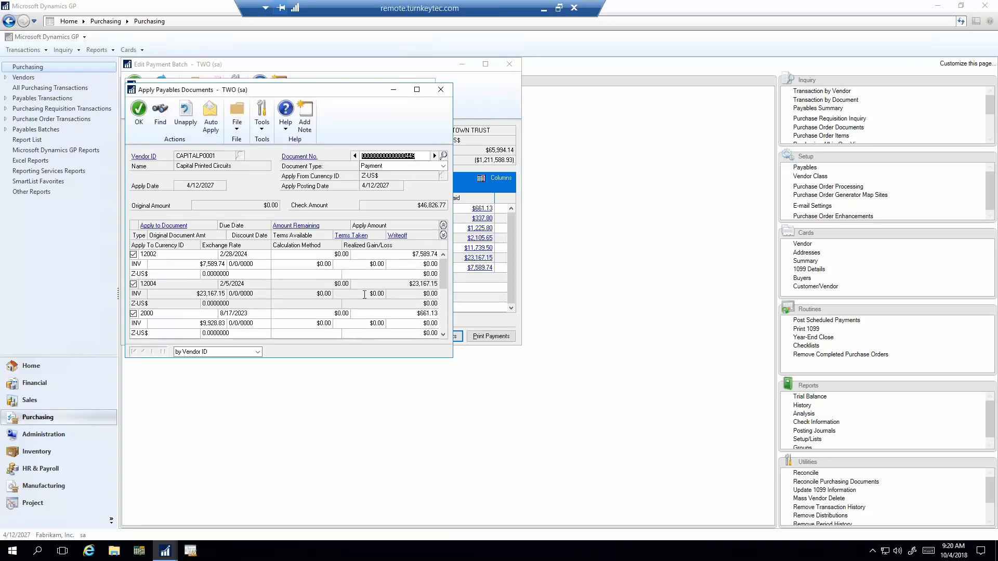
click(370, 294)
click(408, 285)
text(0.01)
click(139, 109)
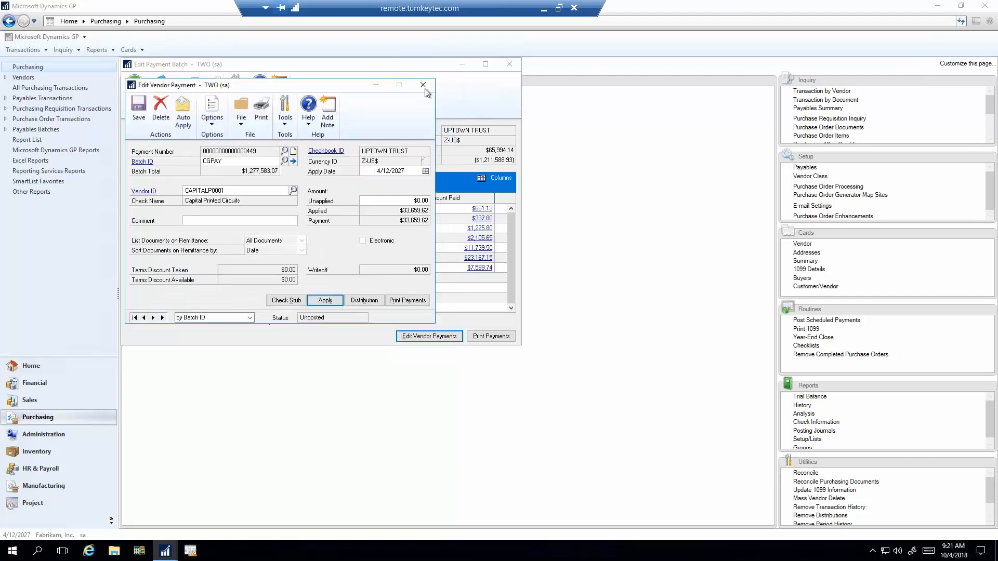
Save the changed Capital Printed Circuits payment and accept the edited payment batch.
click(423, 85)
click(447, 308)
click(136, 88)
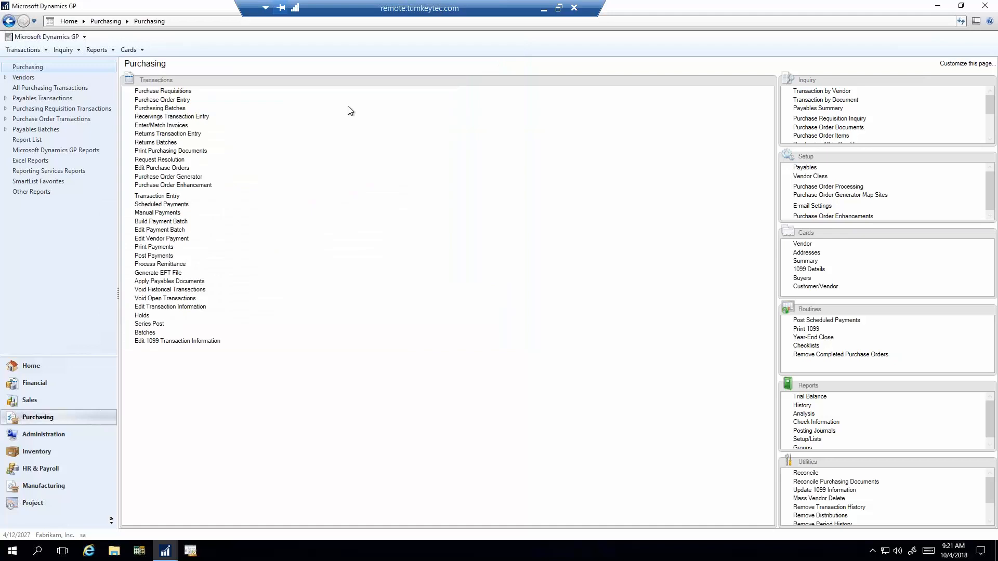
Look up batch CGPAY for printing payments, view its check settings, and close without processing.
click(170, 251)
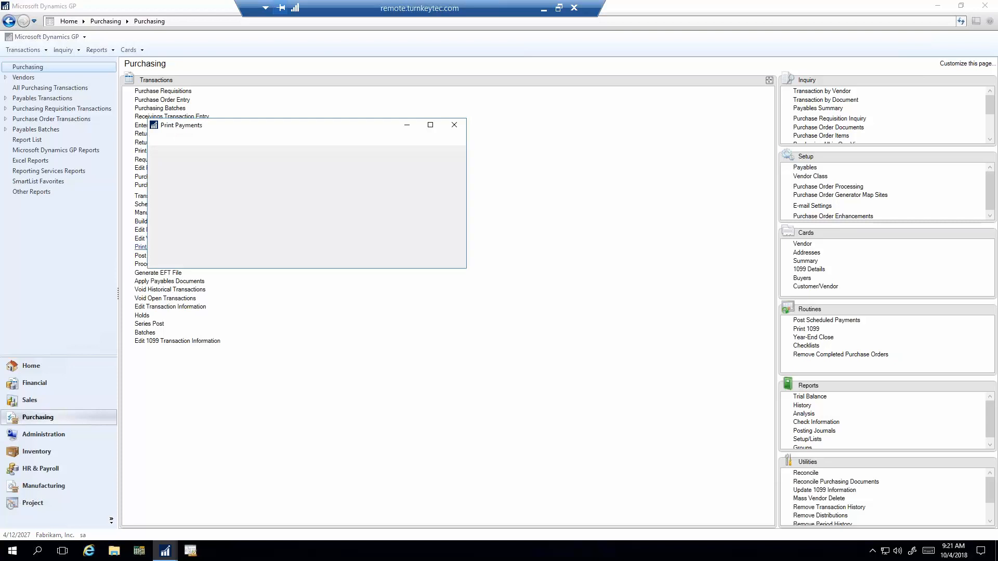
click(288, 192)
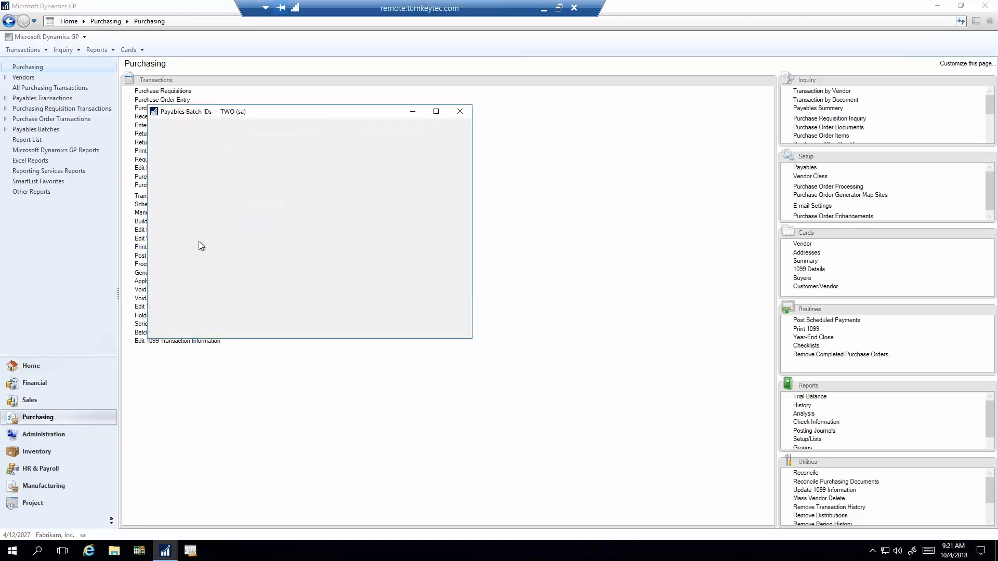
double_click(184, 215)
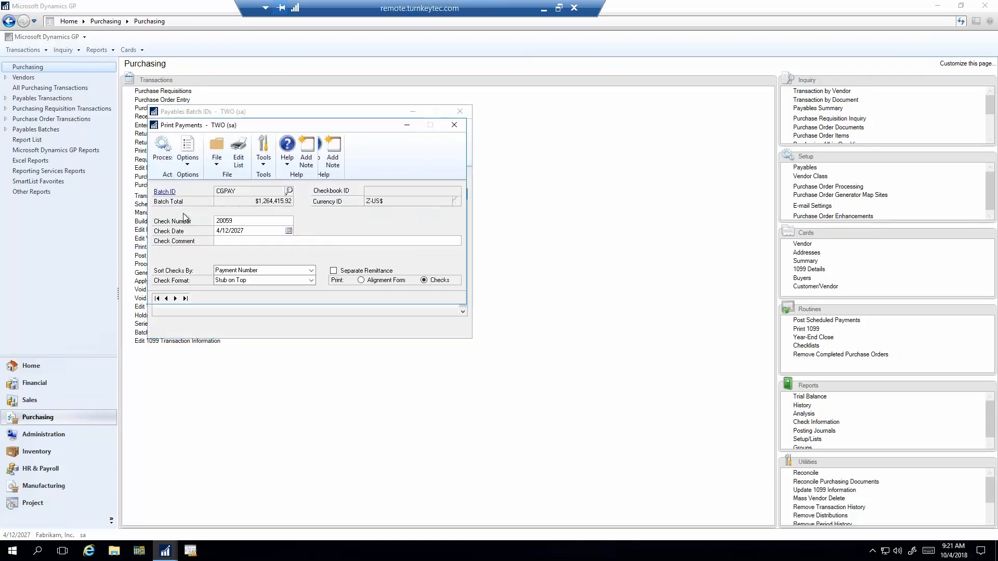
click(455, 127)
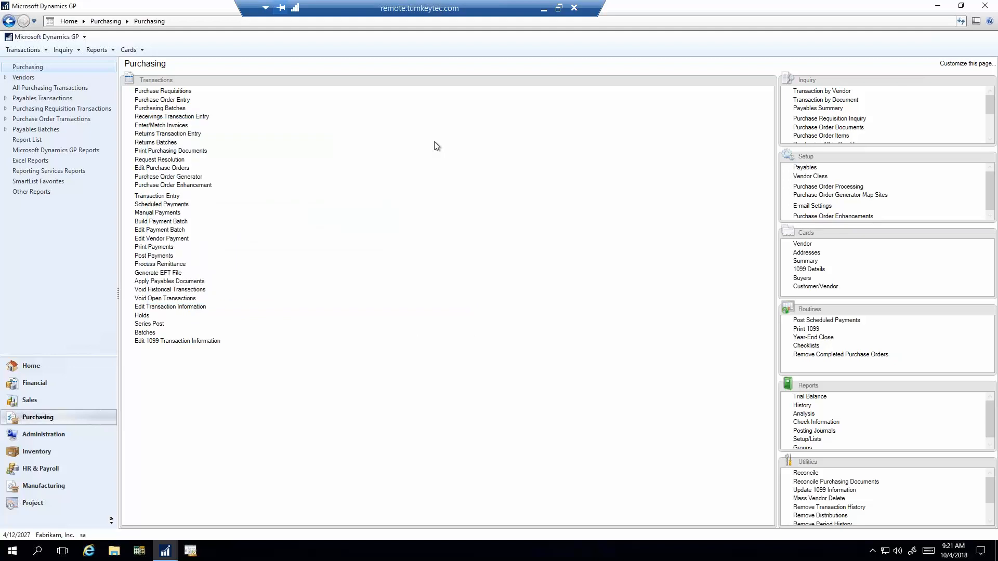
View the Process Payables Remittance and Generate EFT Files windows, closing each without processing anything.
click(158, 265)
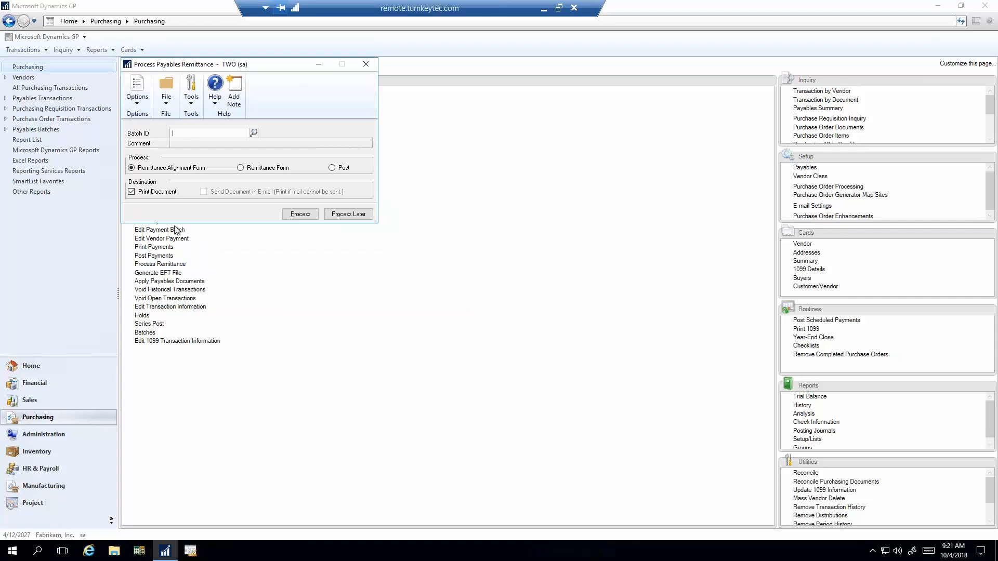
click(366, 64)
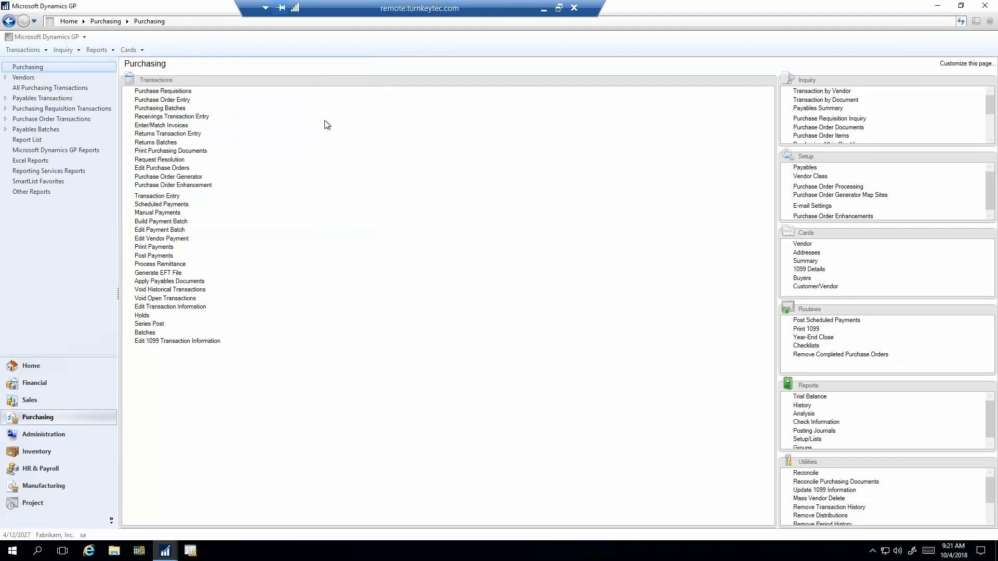
click(172, 273)
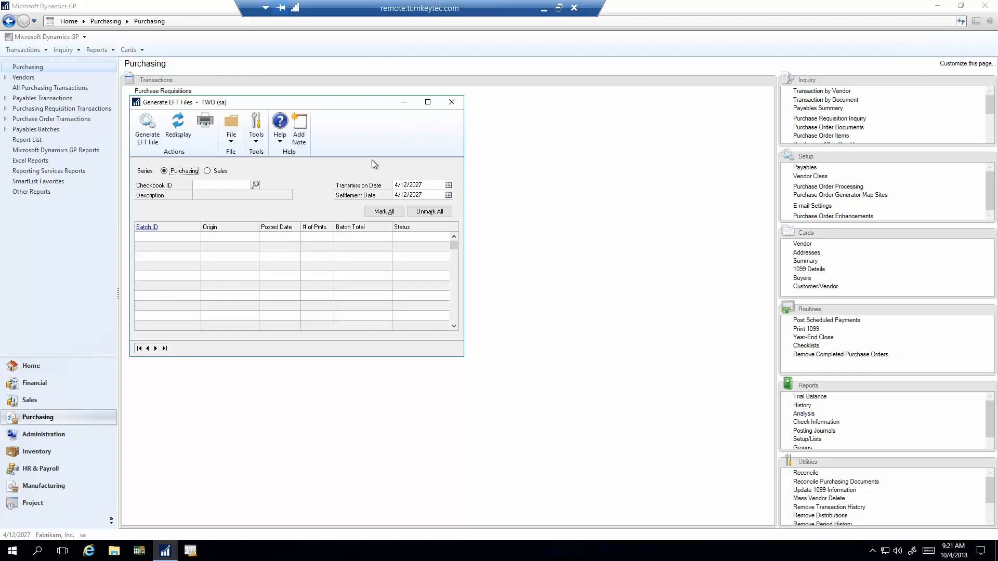
click(452, 102)
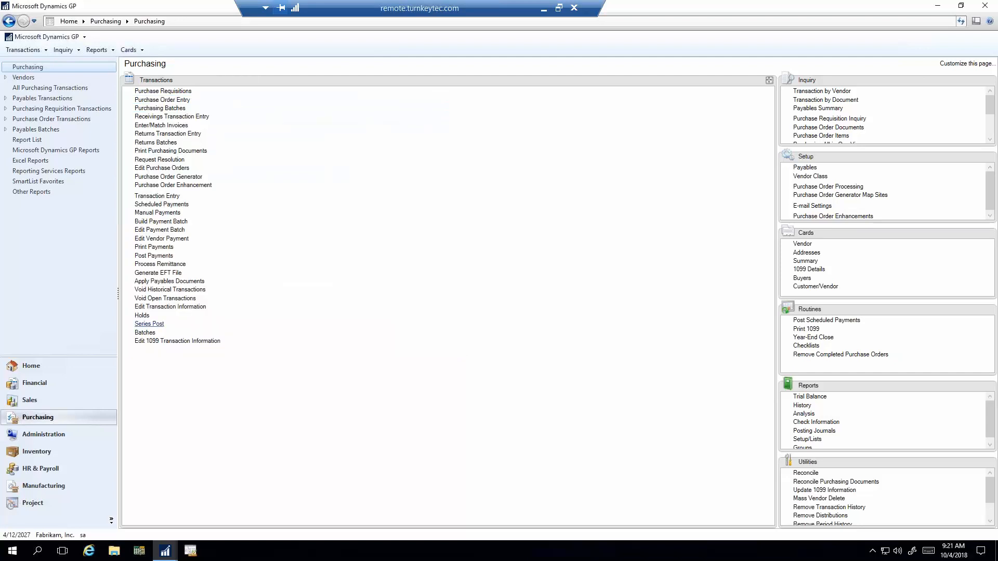
Open the Cash - Operating Account's maintenance record in Financial and view its account summary for 2027.
click(51, 382)
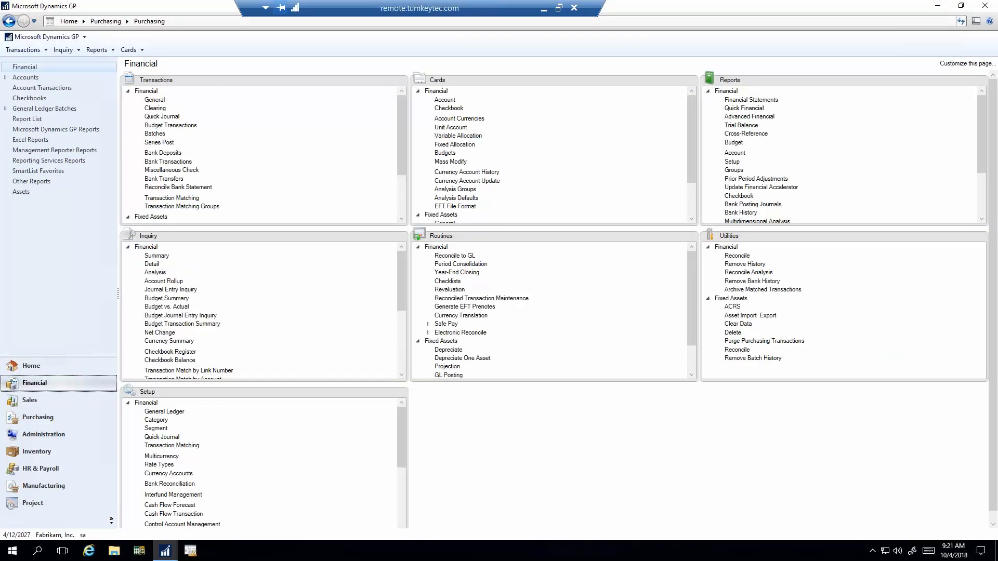
click(445, 100)
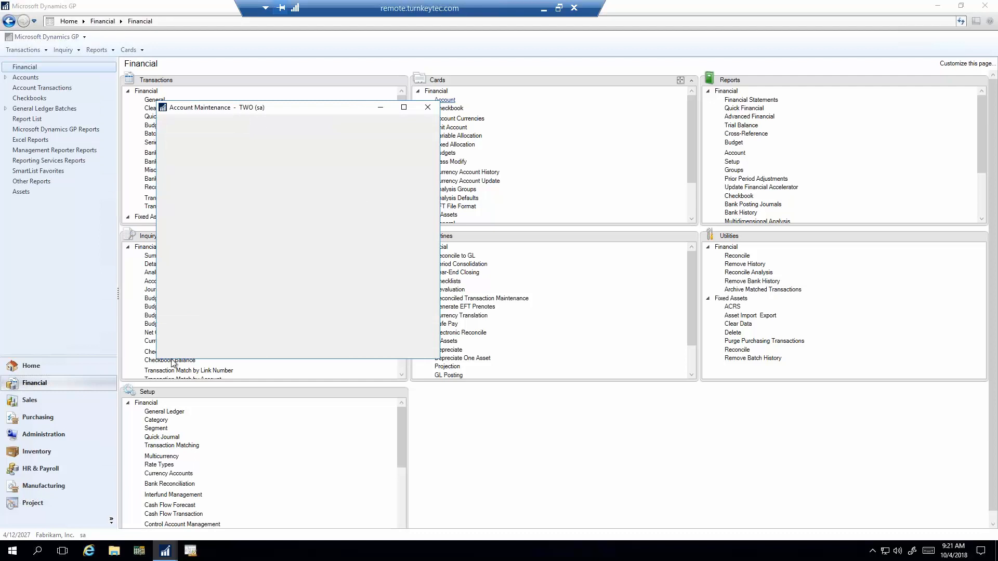
click(165, 353)
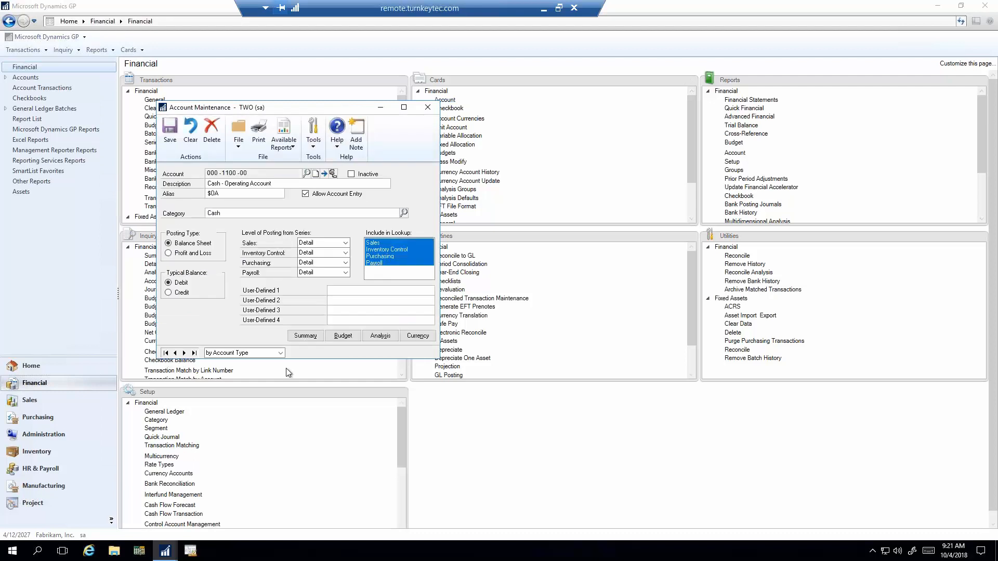
click(307, 336)
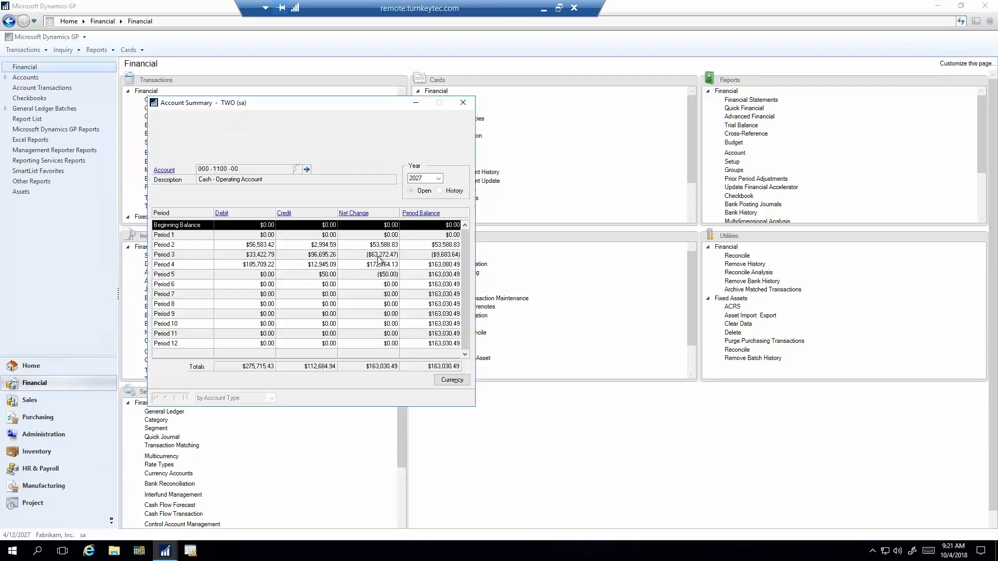
click(439, 178)
click(438, 185)
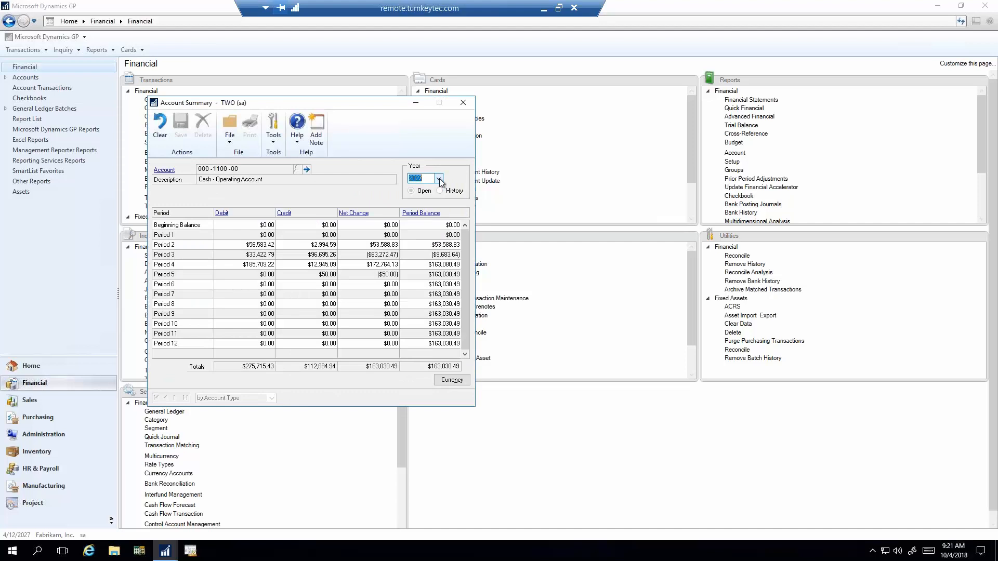
Drill down from the Period 4 debit amount to the Cash - Operating Account's 2027 detail inquiry.
click(281, 264)
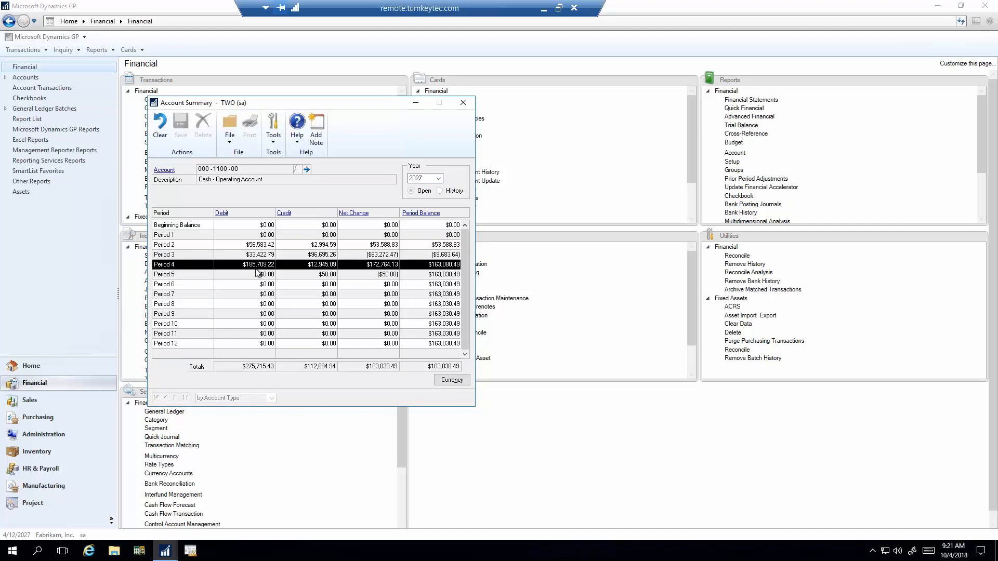
click(222, 213)
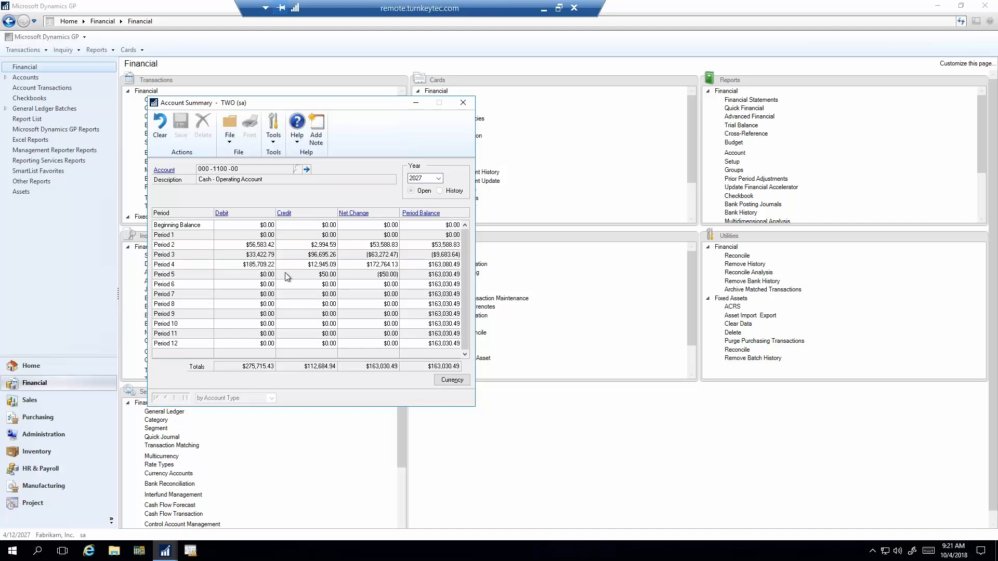
double_click(285, 273)
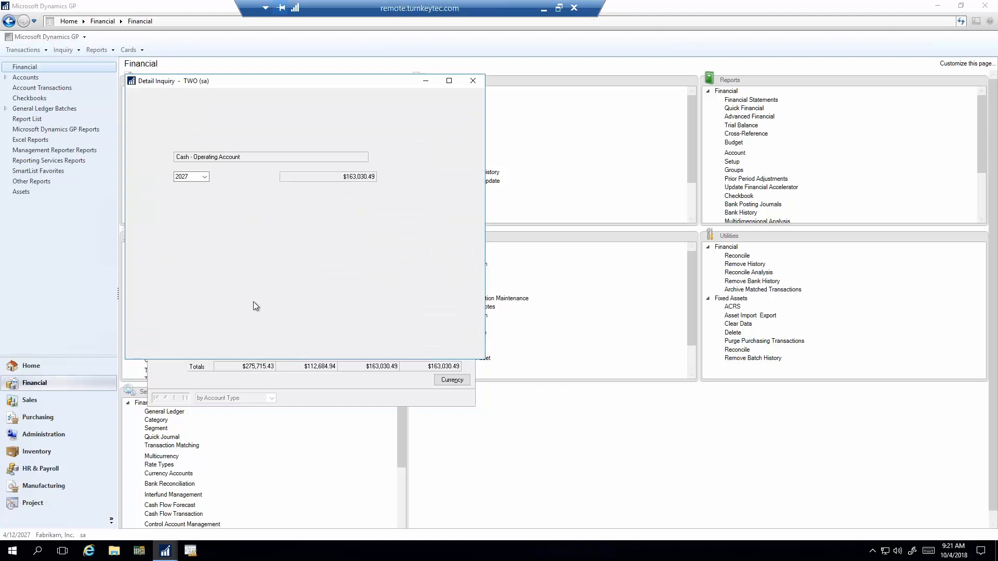
Drill down from journal entry 1,420 through its source cash receipt and applied debits to the Blue Yonder Airlines sales invoice.
click(211, 276)
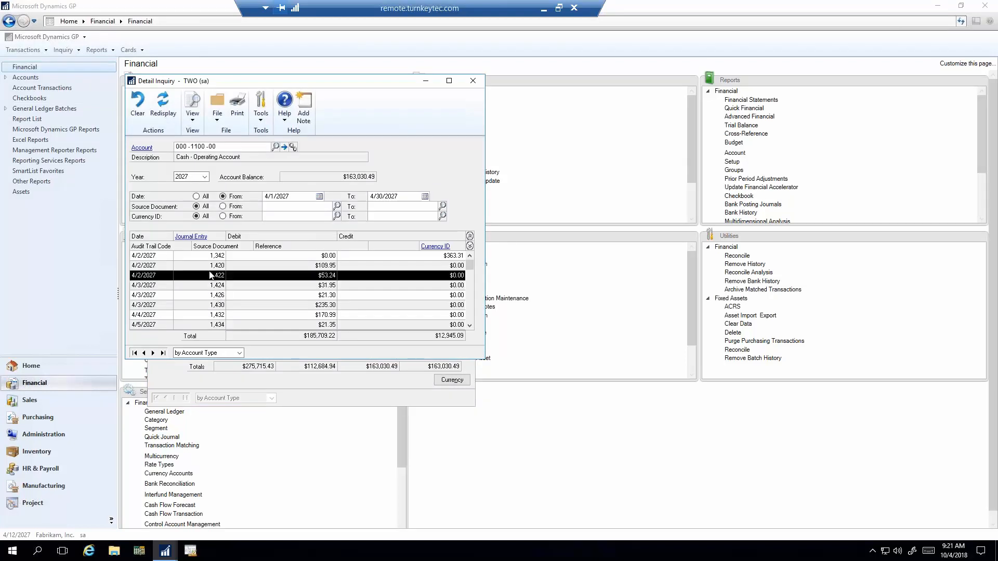
double_click(211, 274)
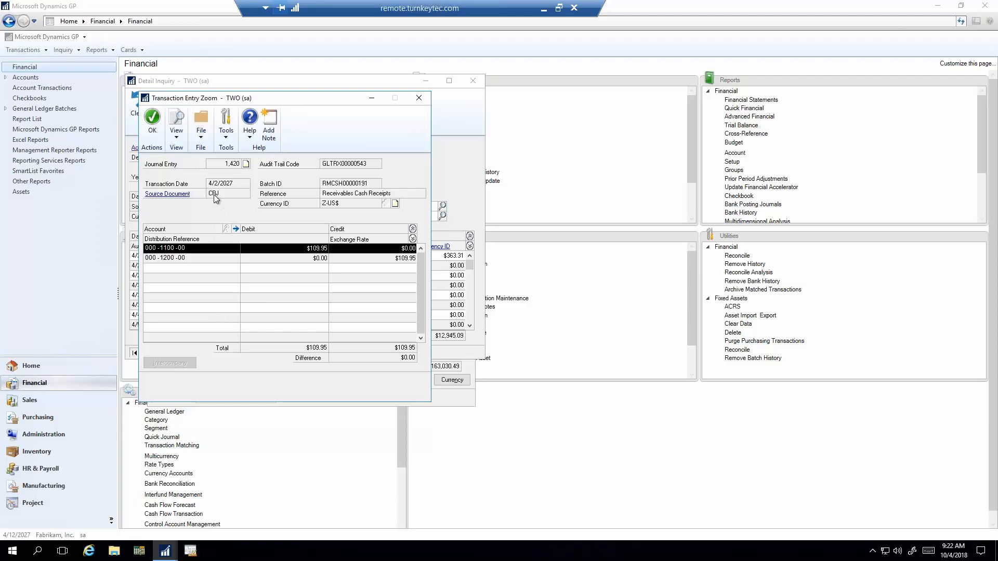
click(184, 195)
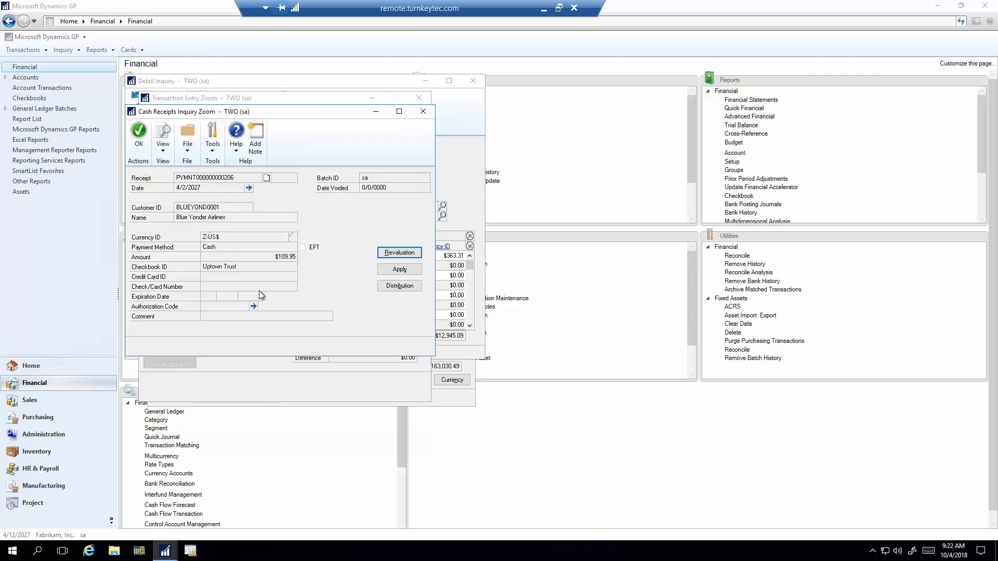
click(404, 271)
click(163, 229)
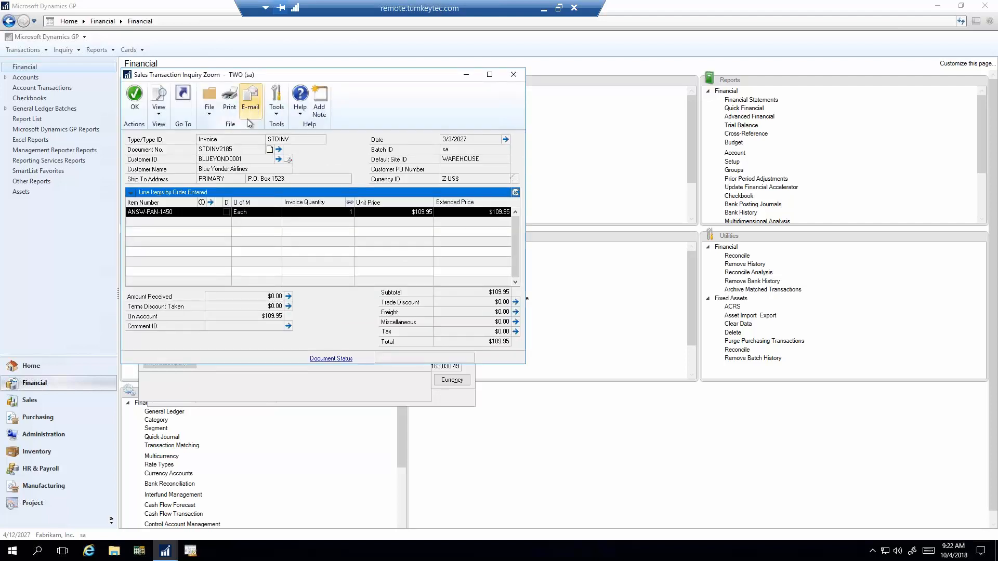
Drill down from invoice line ANSW-PAN-1450 through its item detail and item inquiry to the item's maintenance record.
click(210, 203)
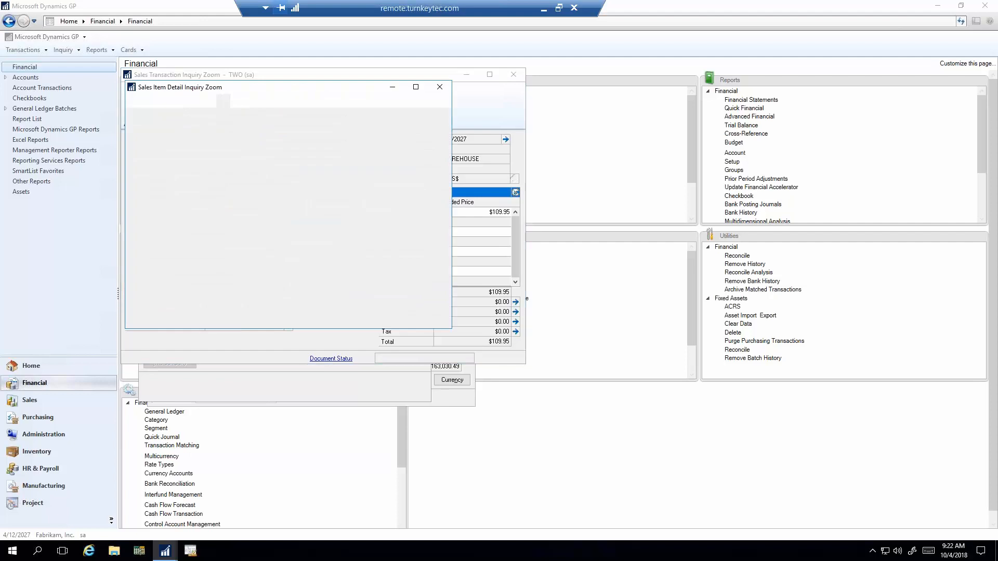
click(284, 333)
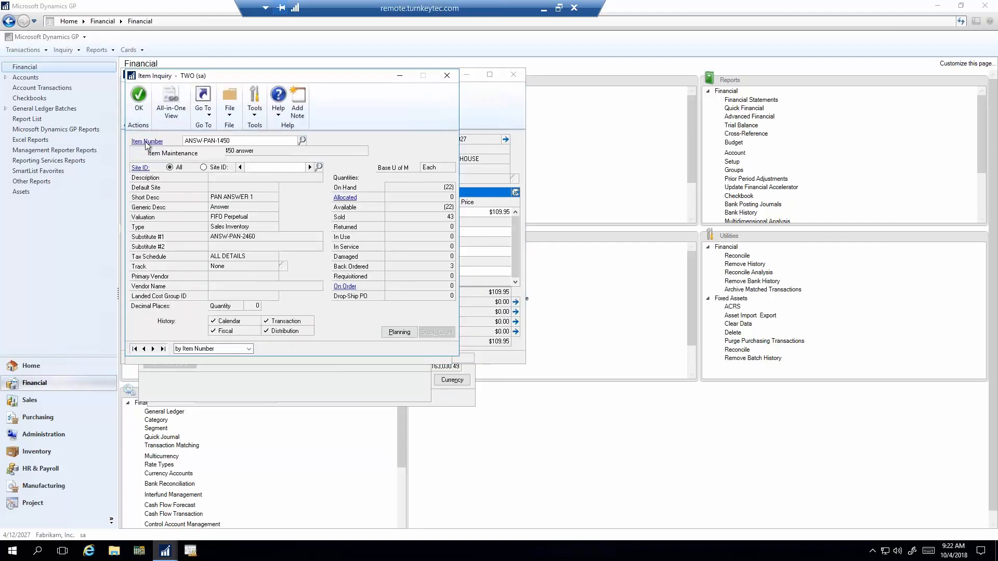
click(146, 142)
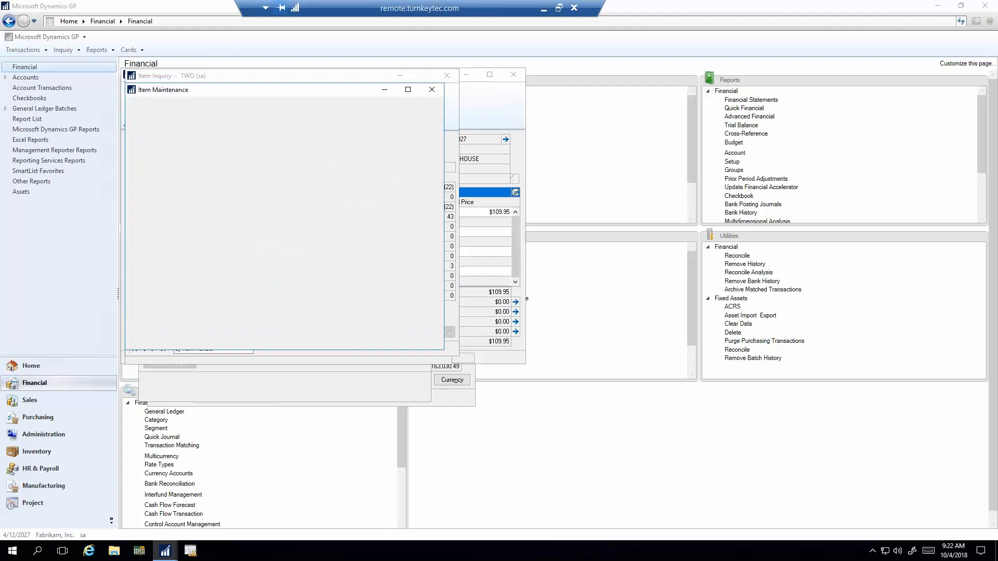
Spread out the stacked windows to show the drill-down trail and close all open windows.
drag(348, 91, 605, 203)
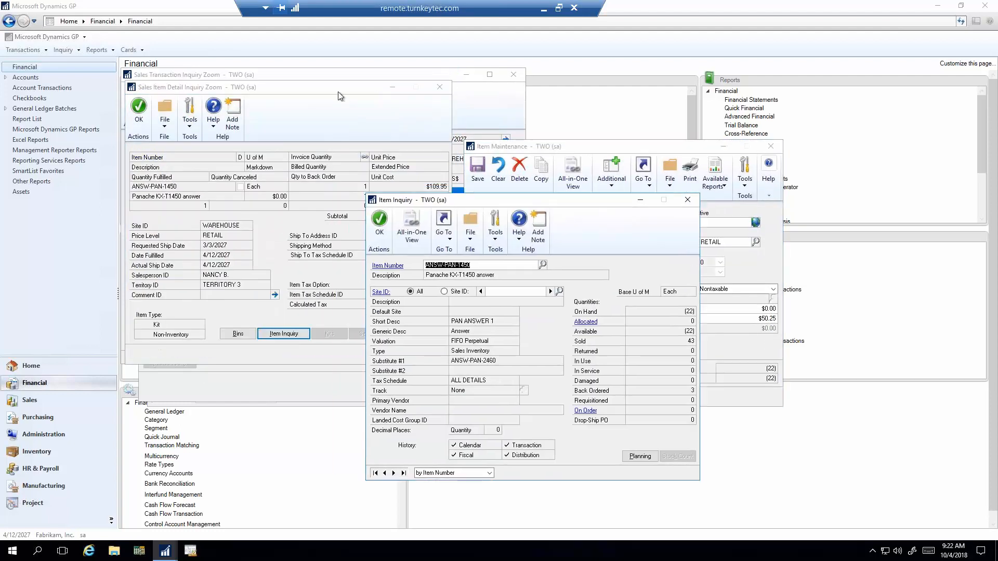
drag(340, 96, 530, 237)
click(394, 119)
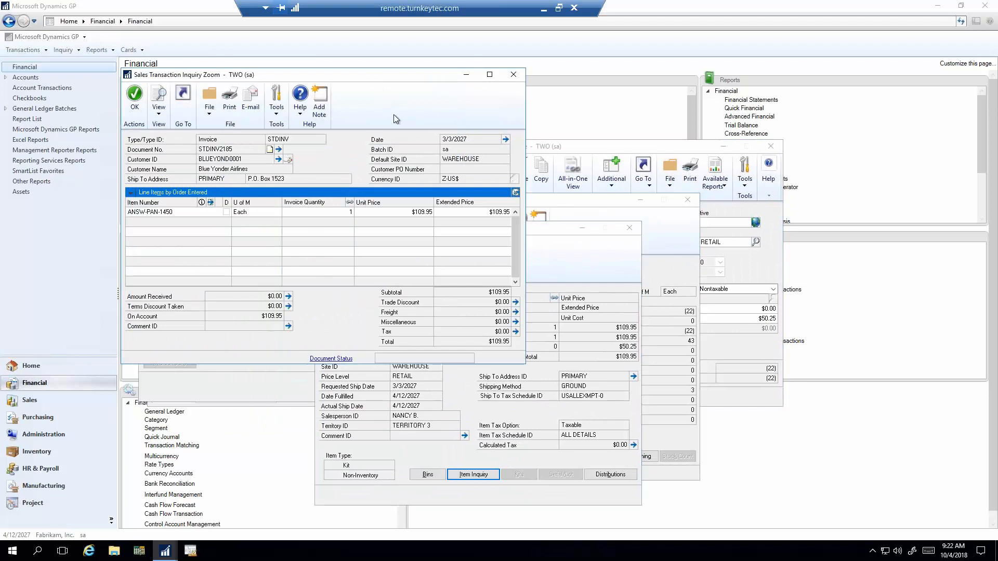
drag(394, 119, 351, 172)
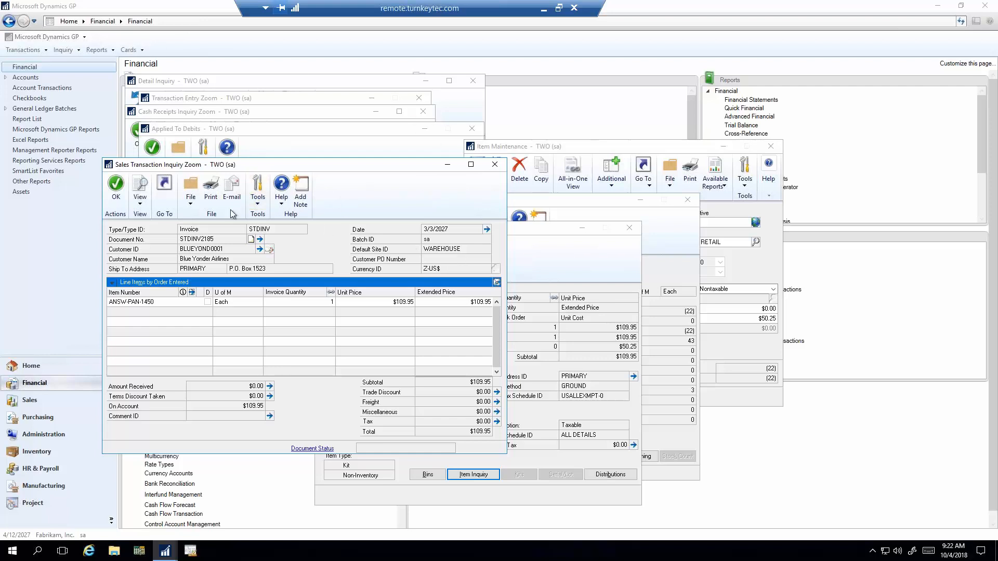
click(38, 40)
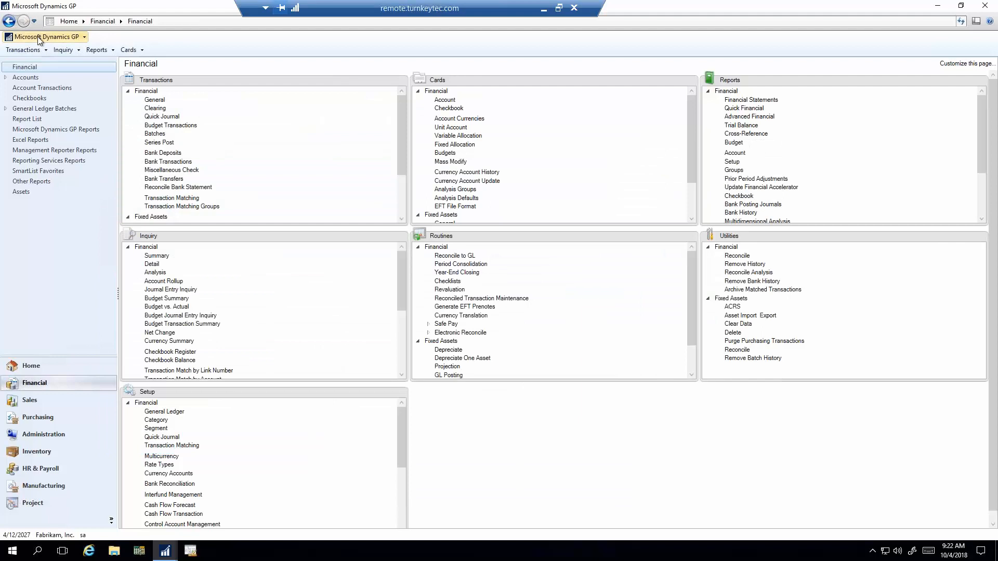
click(52, 38)
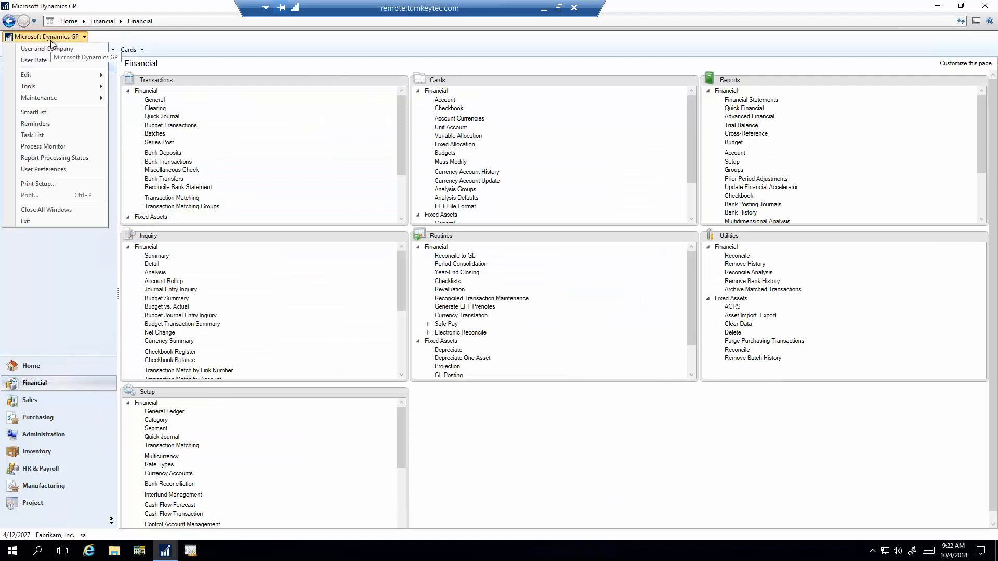
click(51, 211)
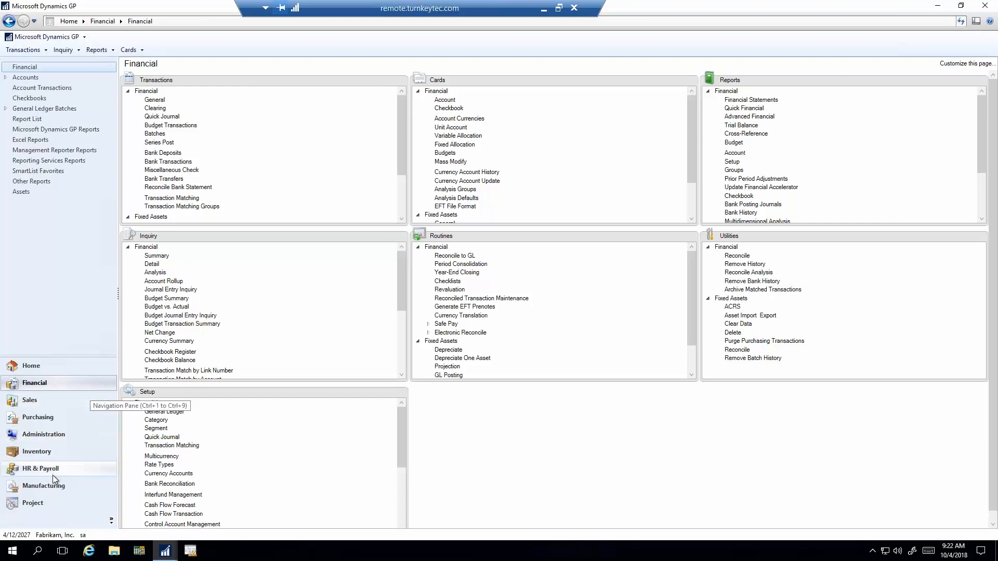
View the first contract in Project, Hotel Ledger System, and open its HOTELEDG project record beside it.
click(42, 501)
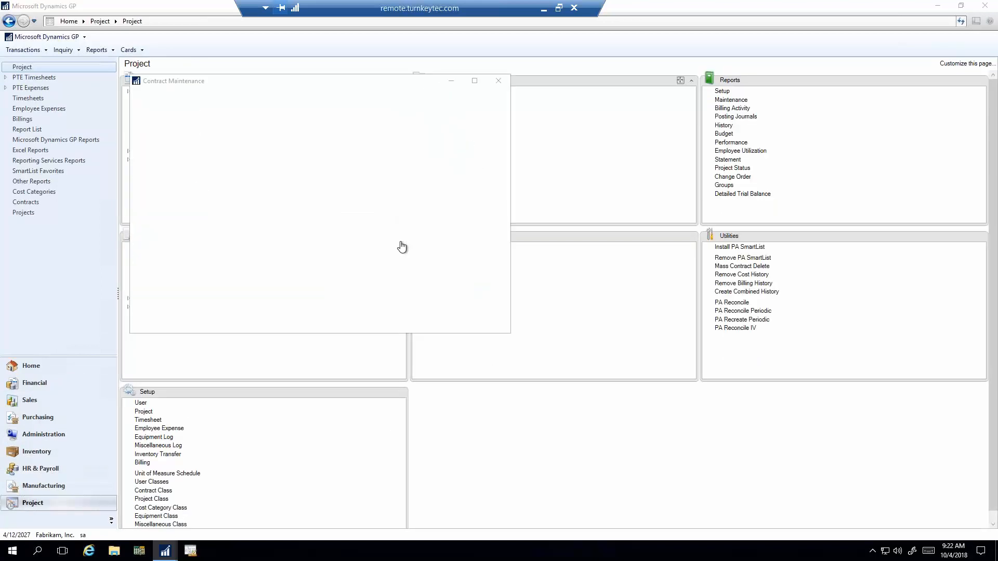
click(138, 363)
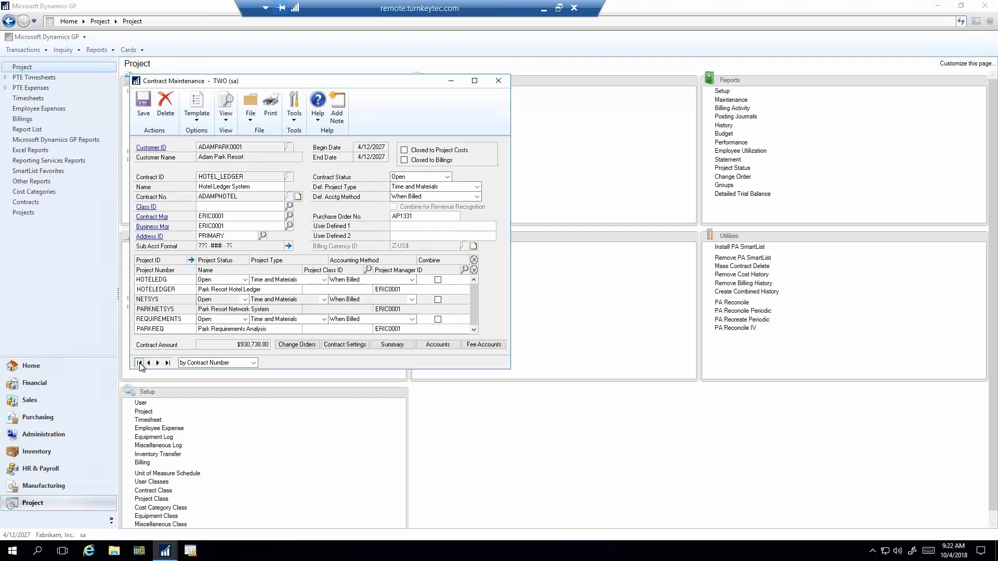
click(191, 260)
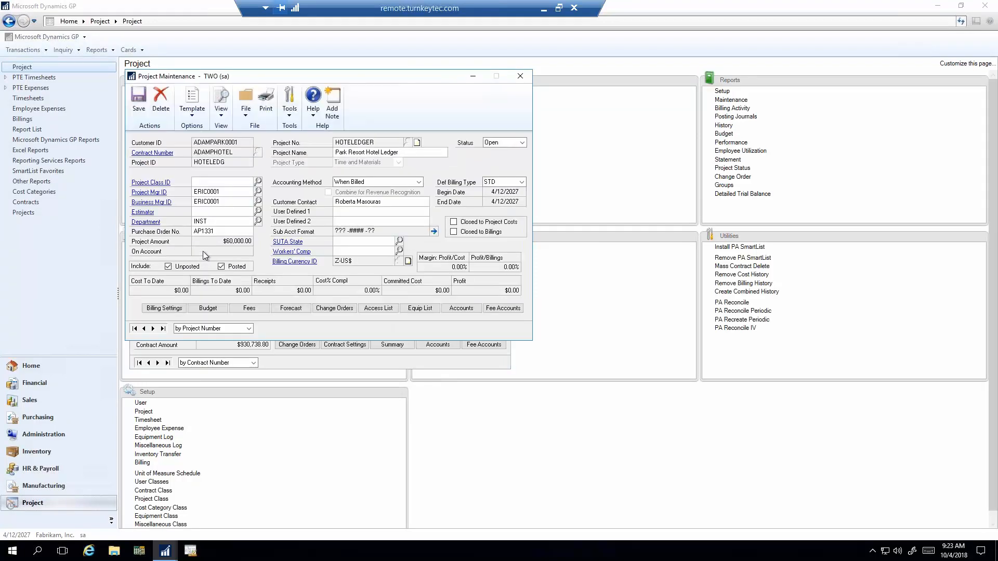
drag(289, 77, 473, 152)
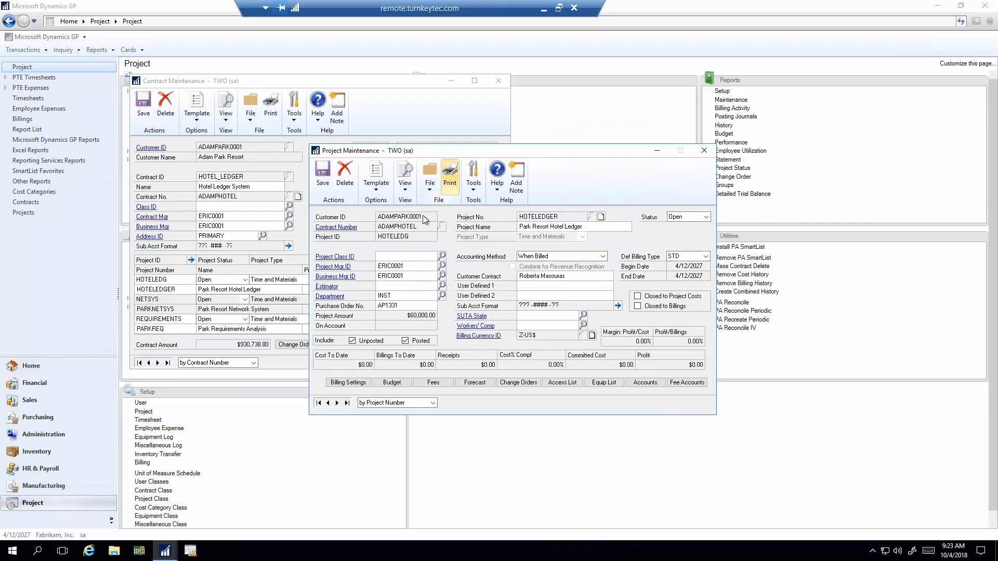
View the HOTELEDG project's budget and inspect the maintenance record of its DESIGN cost category.
click(400, 385)
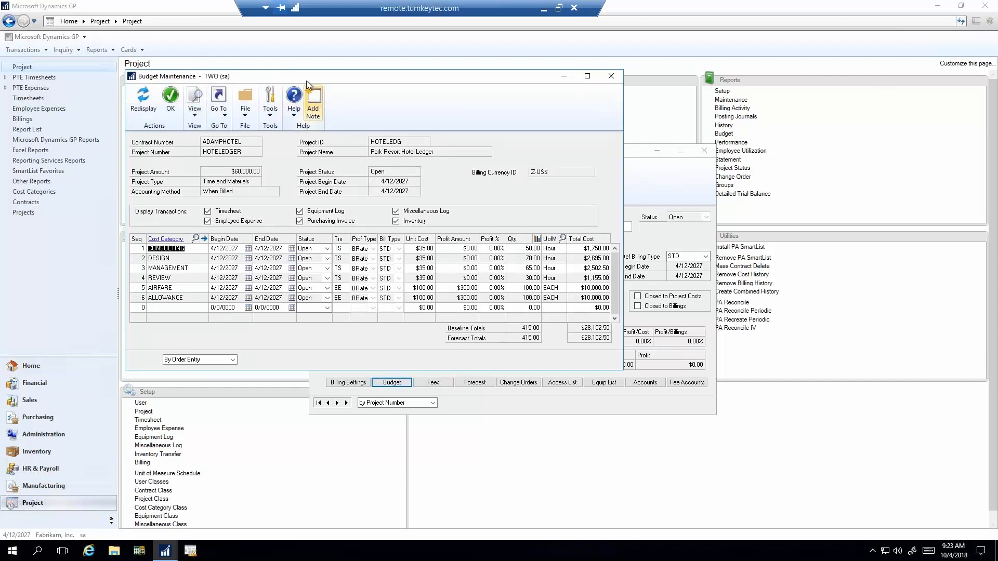
drag(307, 80, 525, 143)
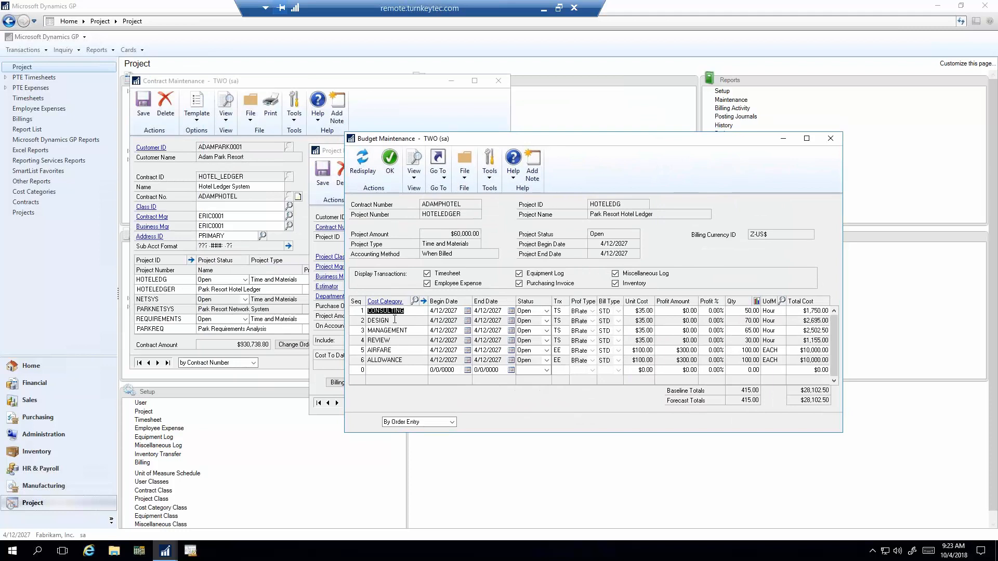
click(395, 319)
click(392, 306)
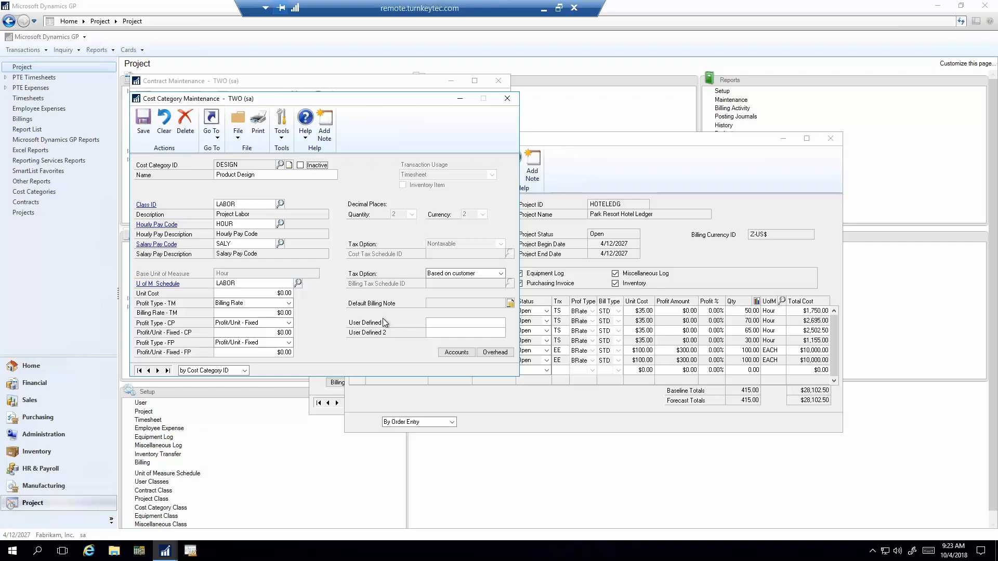
click(508, 99)
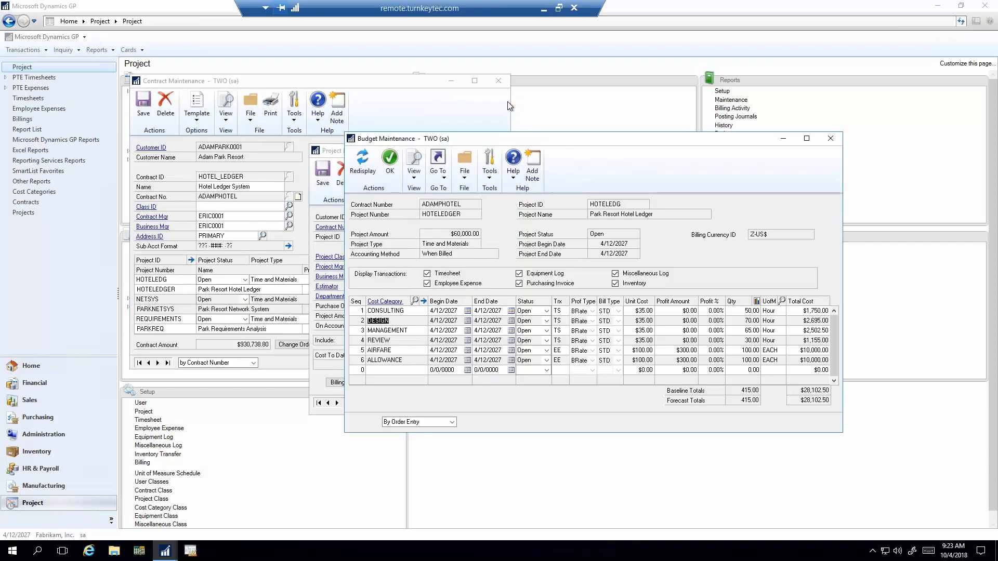
View the DESIGN line's budget detail and its periodic quantity budget, closing both without changes.
click(423, 301)
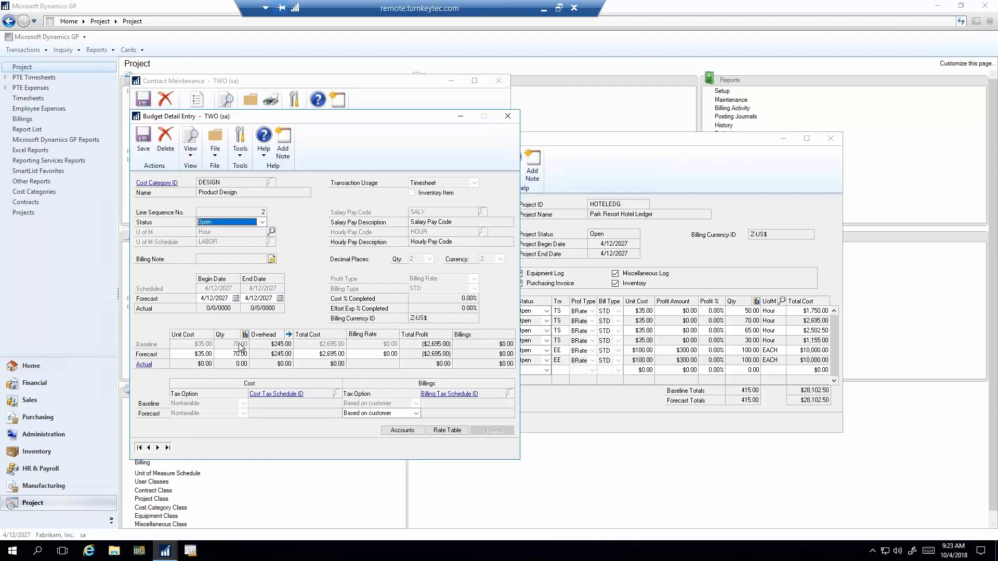
click(244, 334)
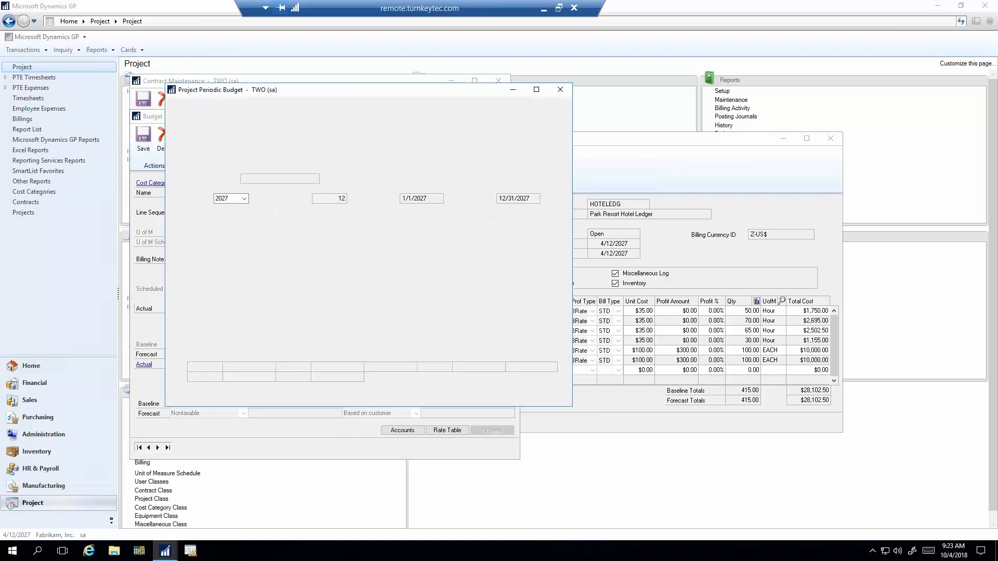
click(560, 91)
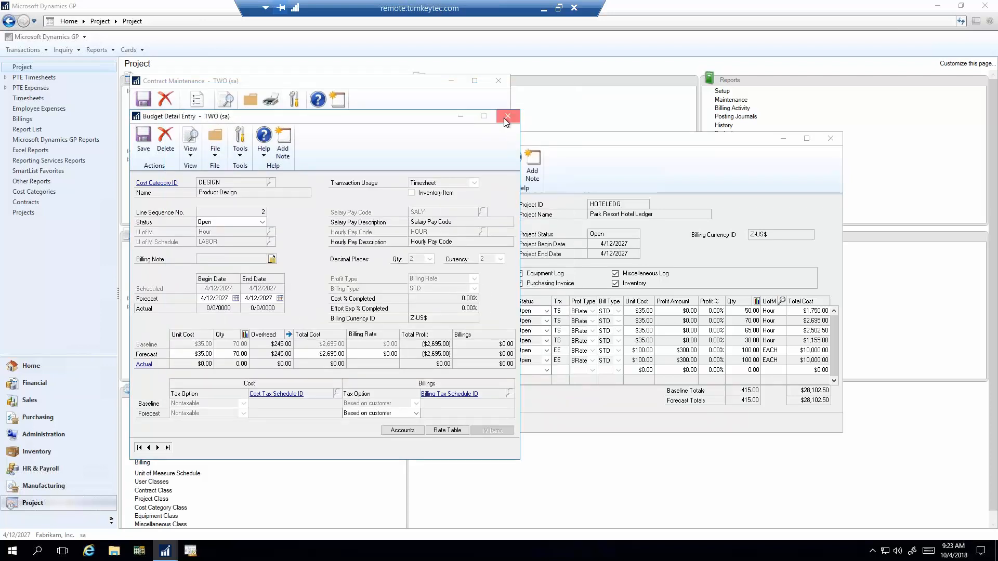
click(504, 117)
Close the project's budget, project and contract maintenance windows.
click(829, 138)
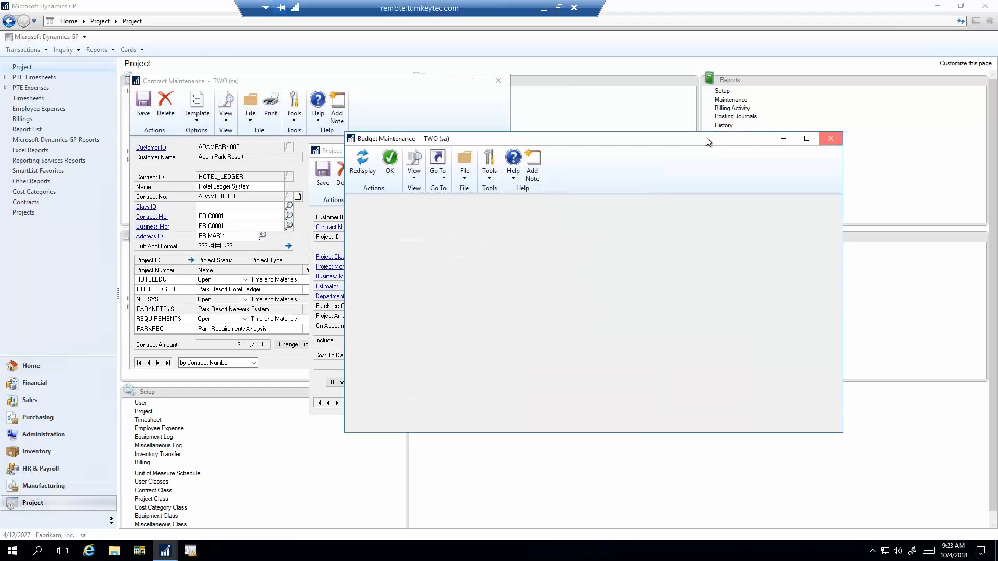
click(704, 150)
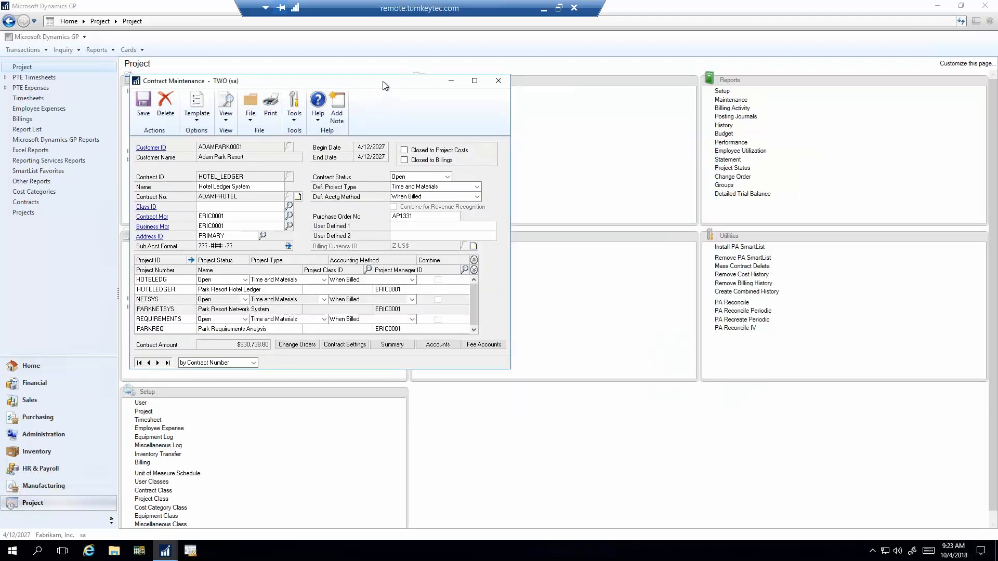
drag(382, 85, 527, 138)
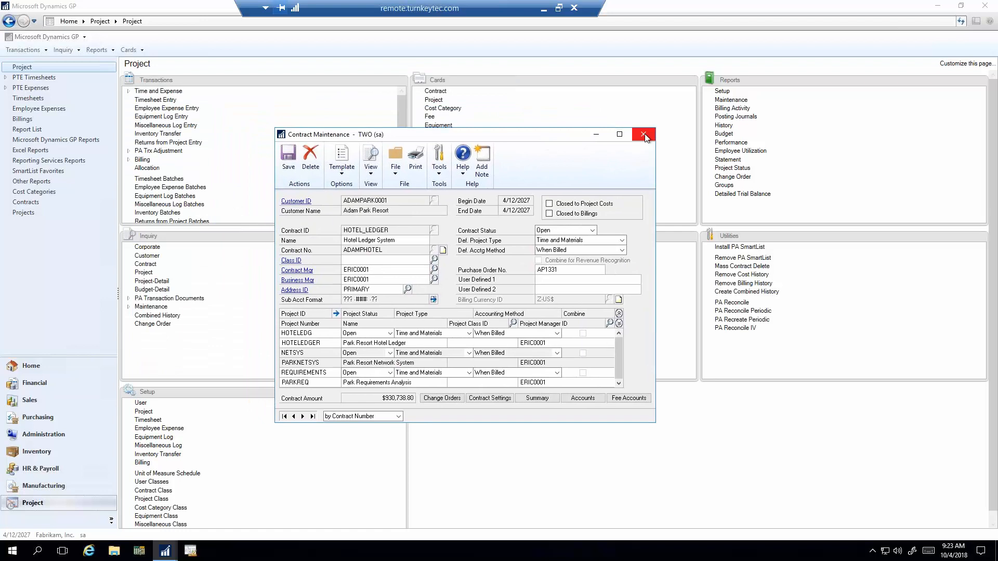
click(643, 135)
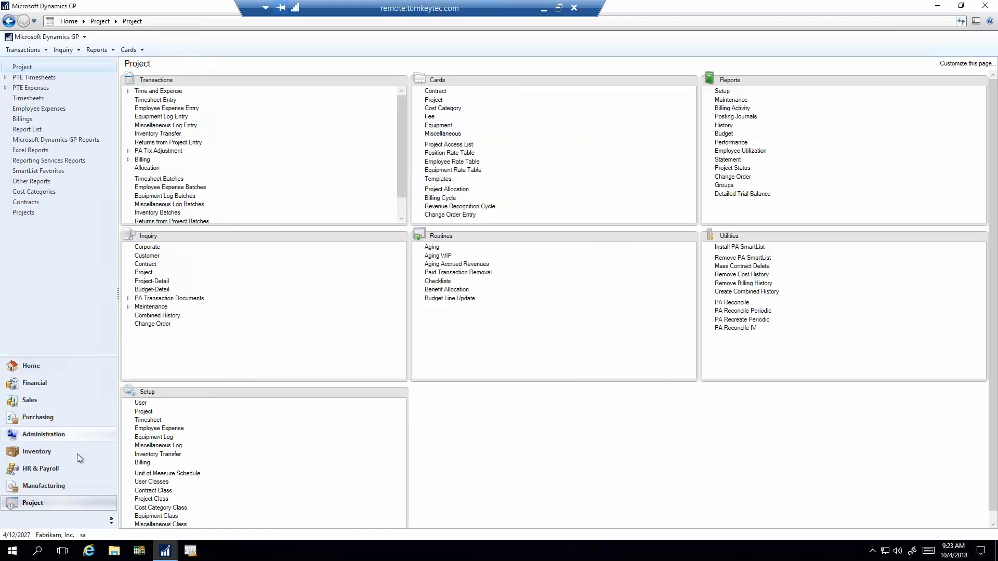
View the bill of materials for item 100XLG in Manufacturing and enlarge its window to show the full component tree.
click(58, 485)
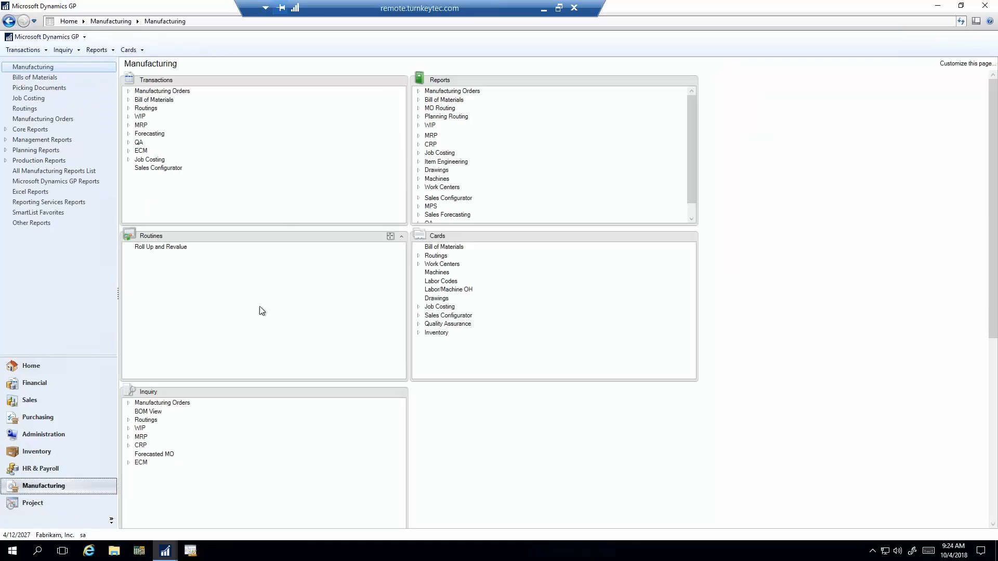
click(444, 248)
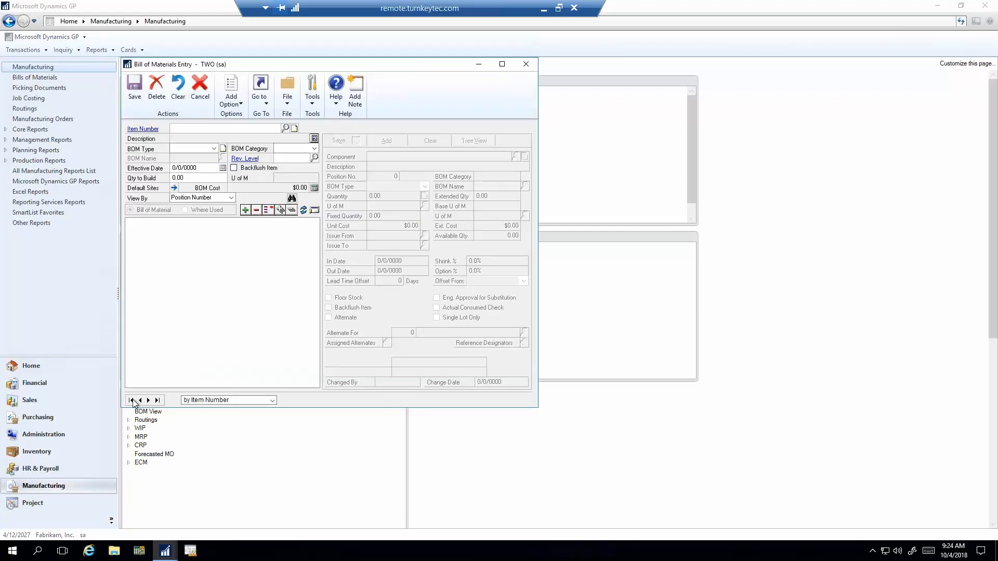
click(283, 210)
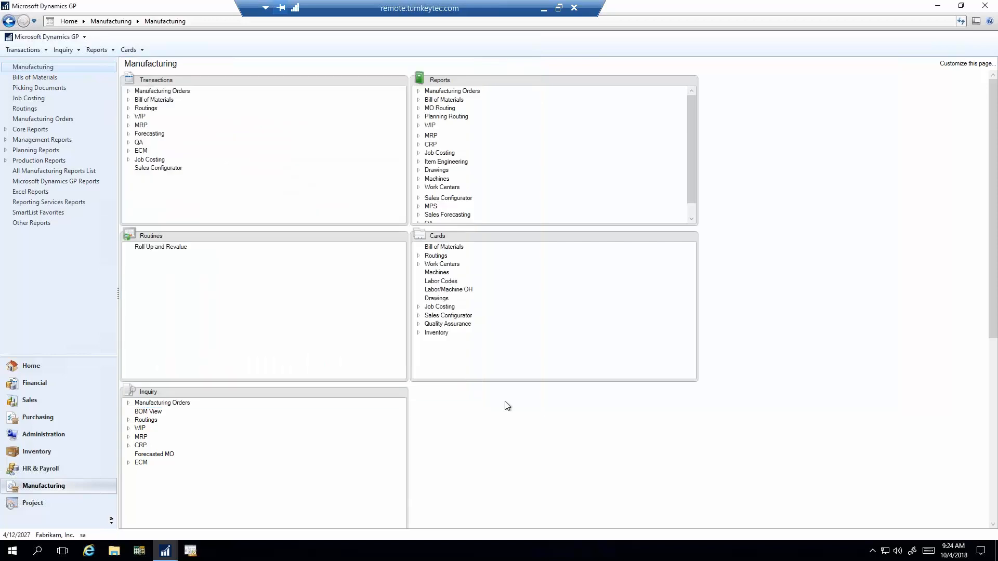
mouse_move(165, 550)
click(385, 485)
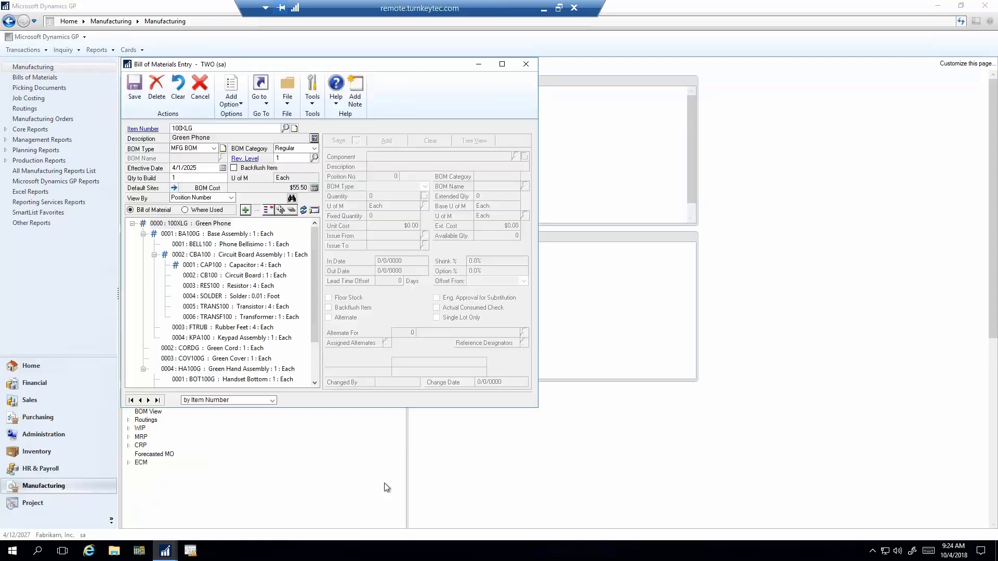
mouse_move(536, 407)
mouse_down()
mouse_move(579, 416)
mouse_move(726, 497)
mouse_move(779, 502)
mouse_up()
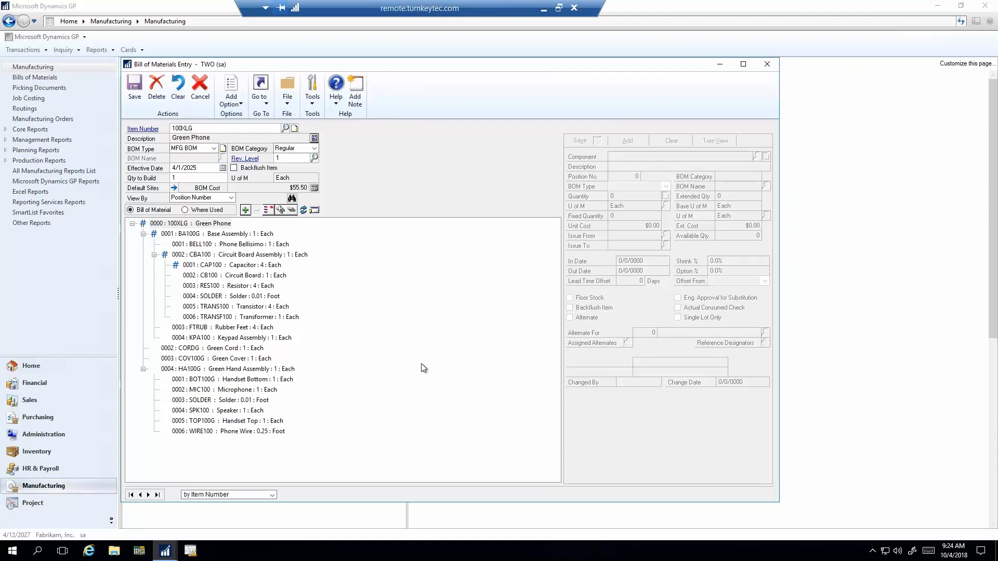
View the routing sequence entry for item 100XLG from its bill of materials and close both windows without saving.
click(223, 224)
click(314, 210)
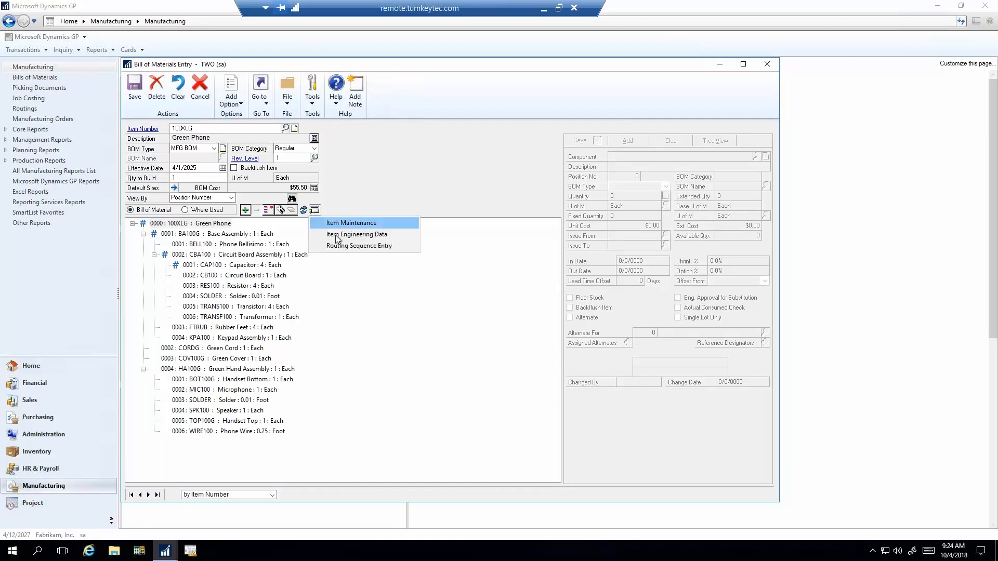
click(359, 246)
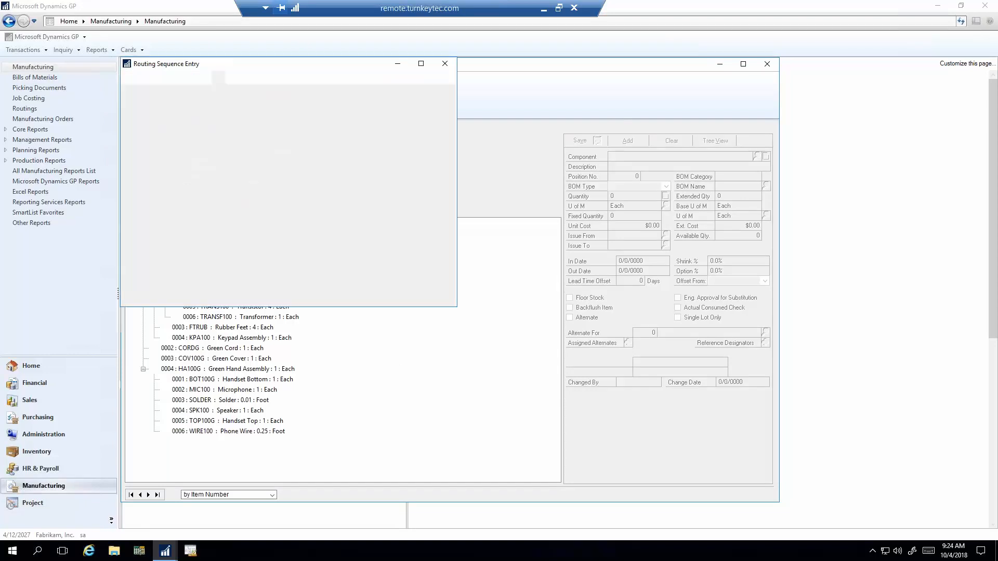
drag(329, 66, 469, 140)
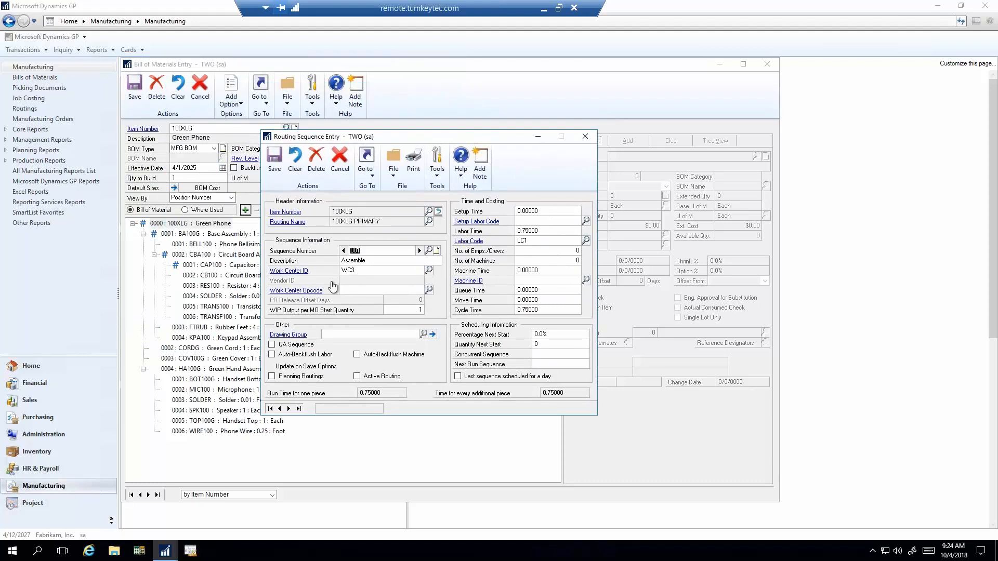
click(418, 307)
text(1)
drag(441, 141, 502, 138)
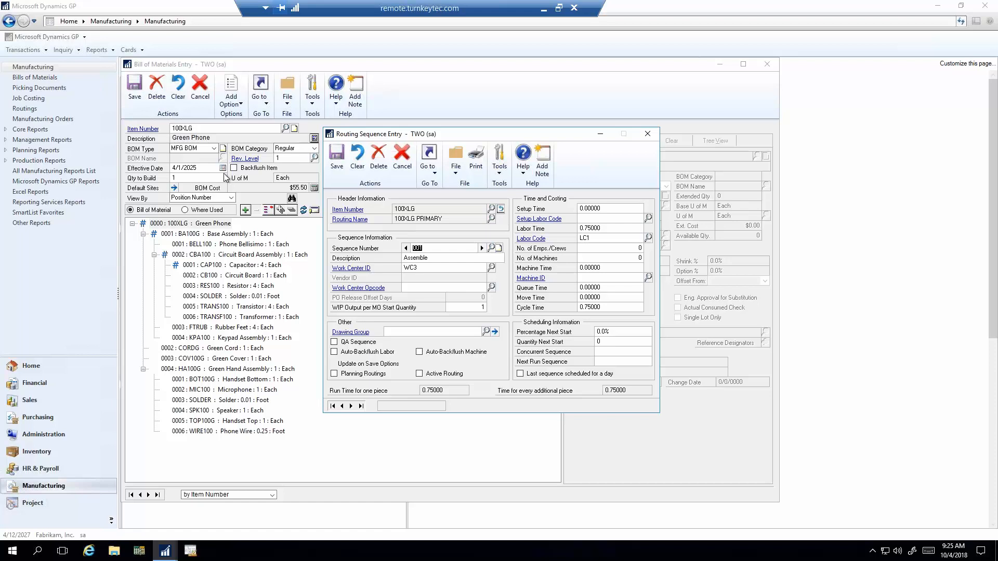
click(649, 134)
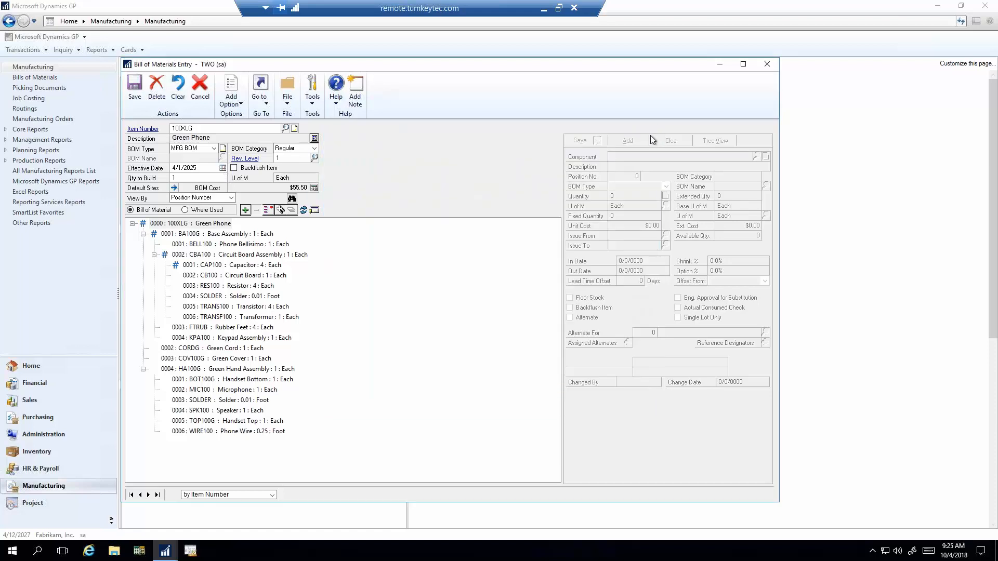
click(767, 64)
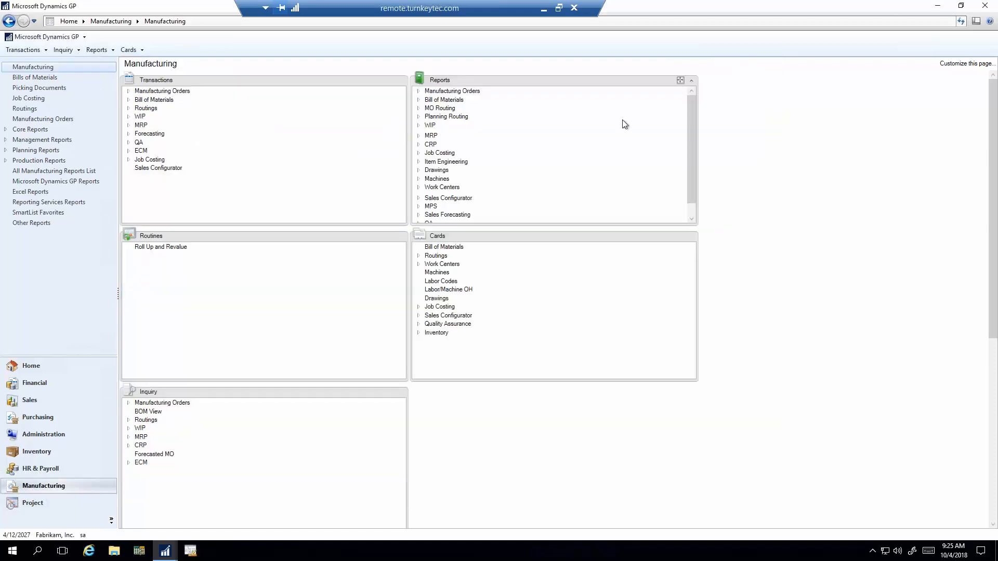